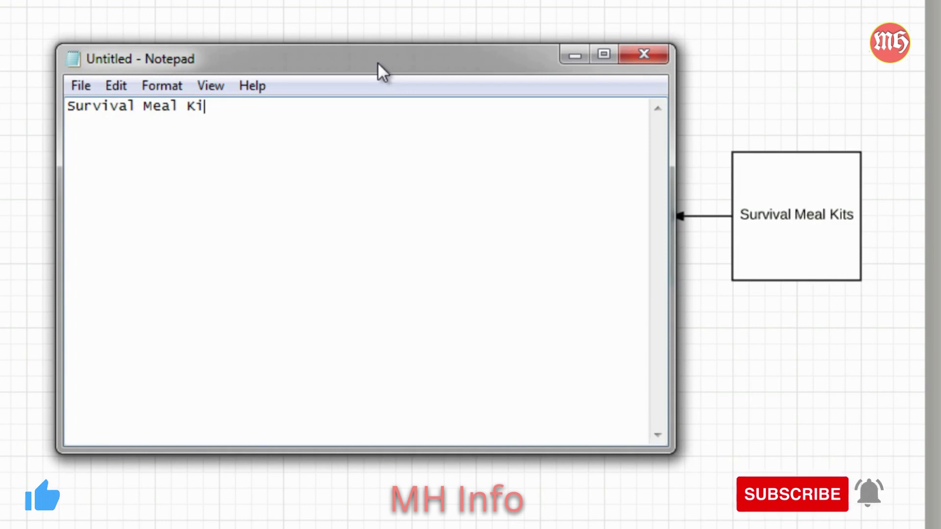
Below the "Survival Meal Kits" heading, leave a blank line and write "Top 10 Ways to create your own survival meals."
key("Return")
key("Return")
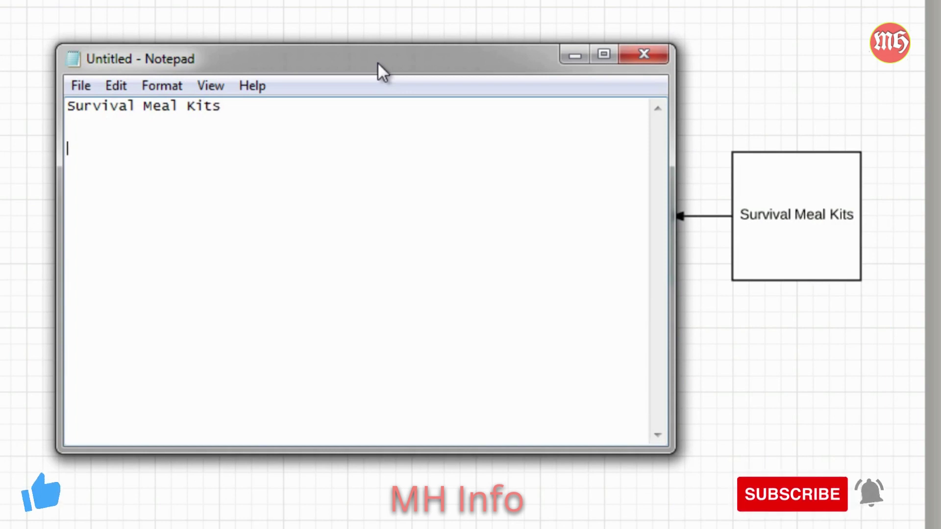
type("Top 10 Wa")
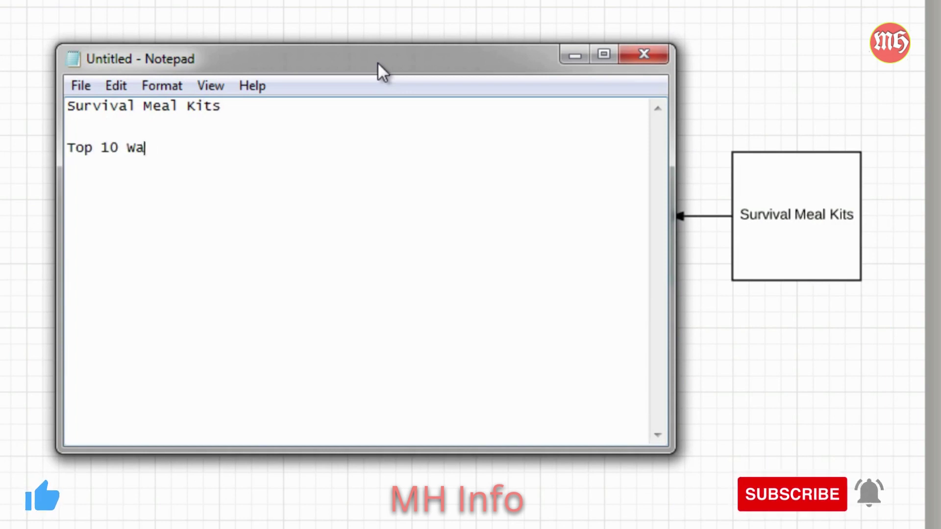
type("ys to cre")
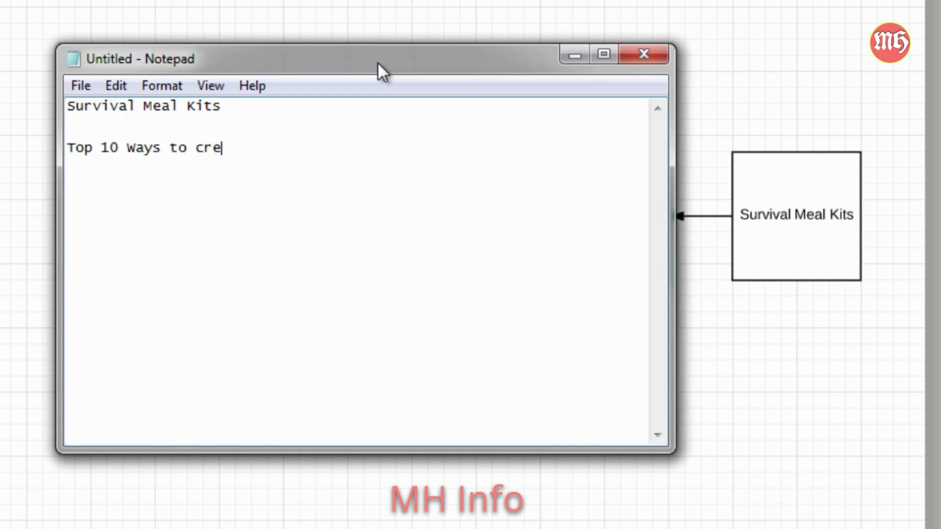
type("ate your own su")
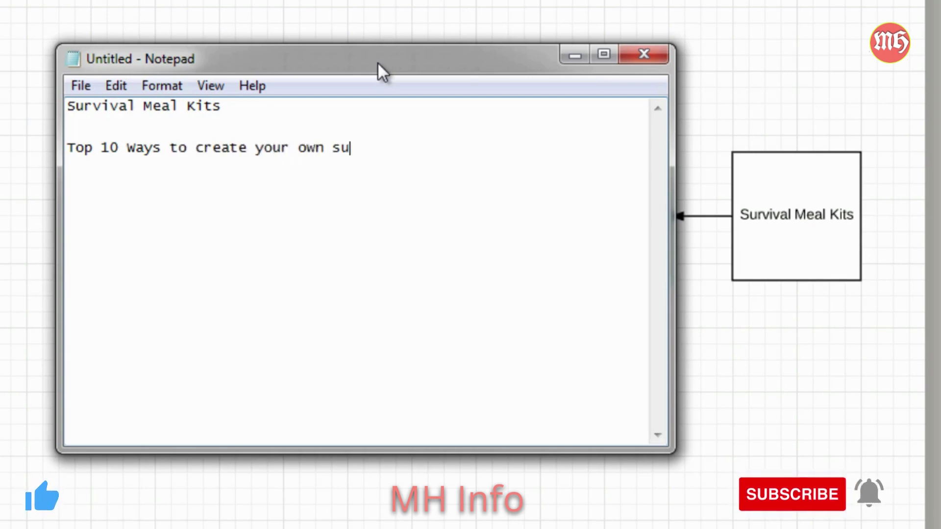
type("rvival meals.")
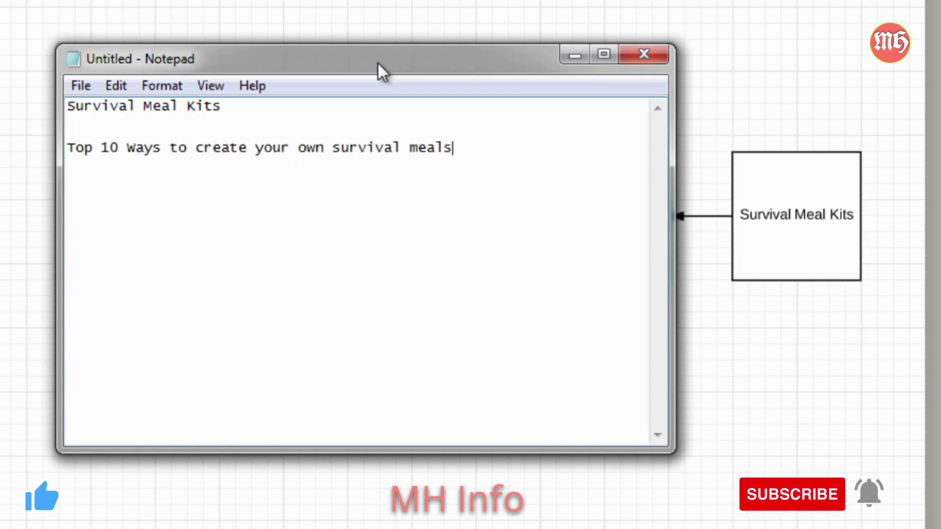
Add the note "Process = time consuming" beneath the Top 10 title, separated by a blank line
key("Return")
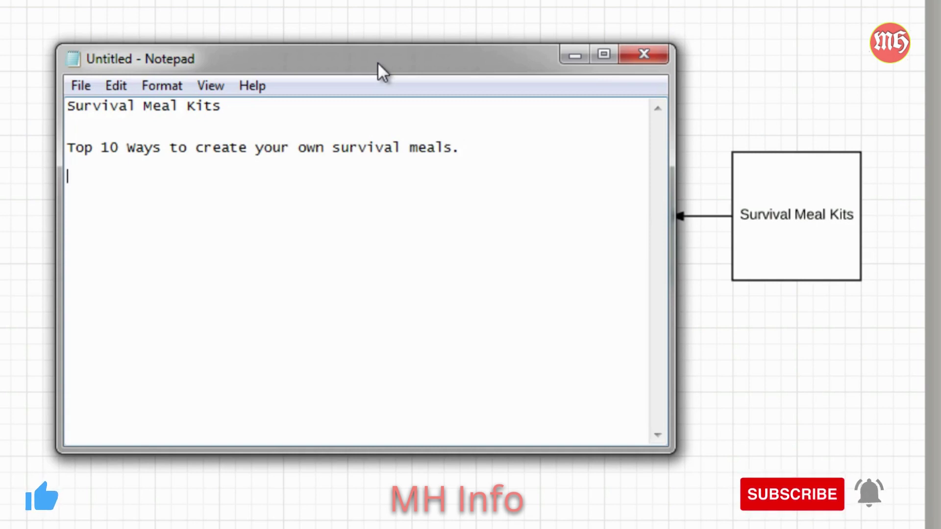
type("Process ")
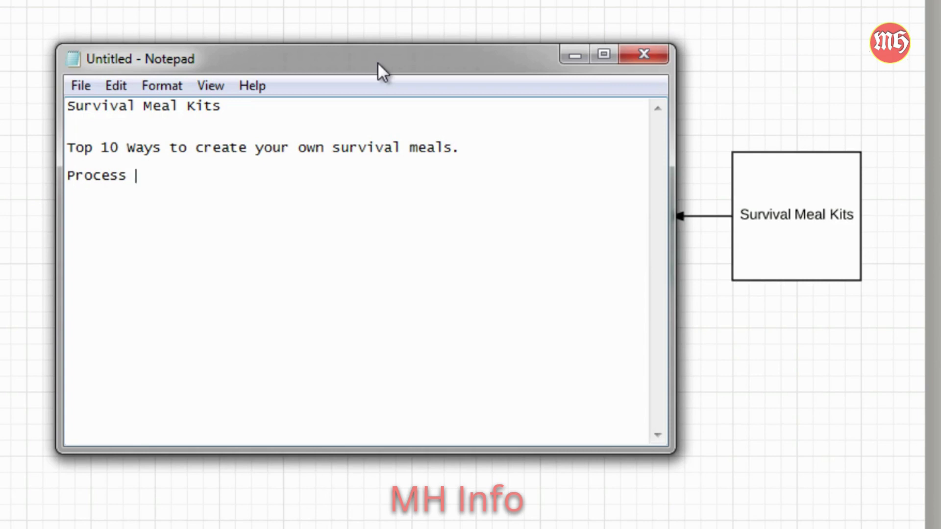
type("= time consuming")
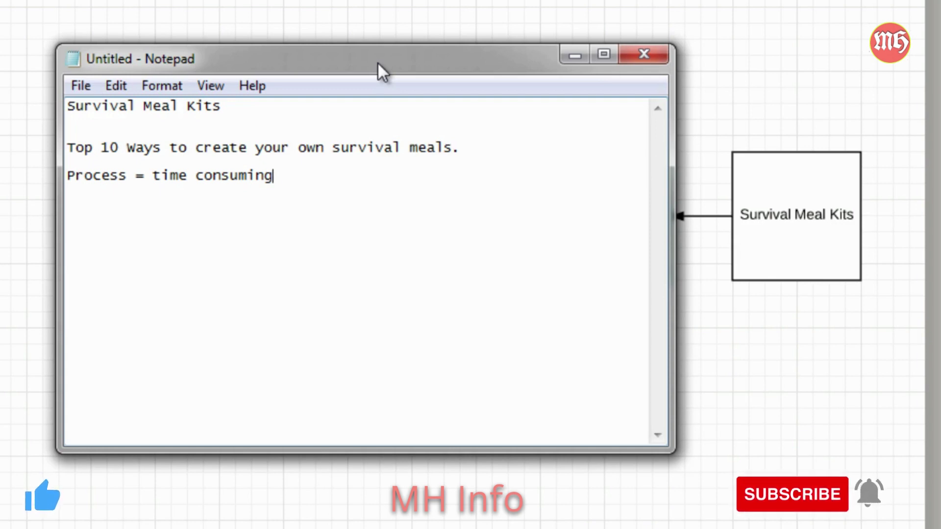
Insert a countdown between the Top 10 title and the Process note: "Top #10", followed by 9 down to 1 on separate lines
key("Up")
key("Up")
key("End")
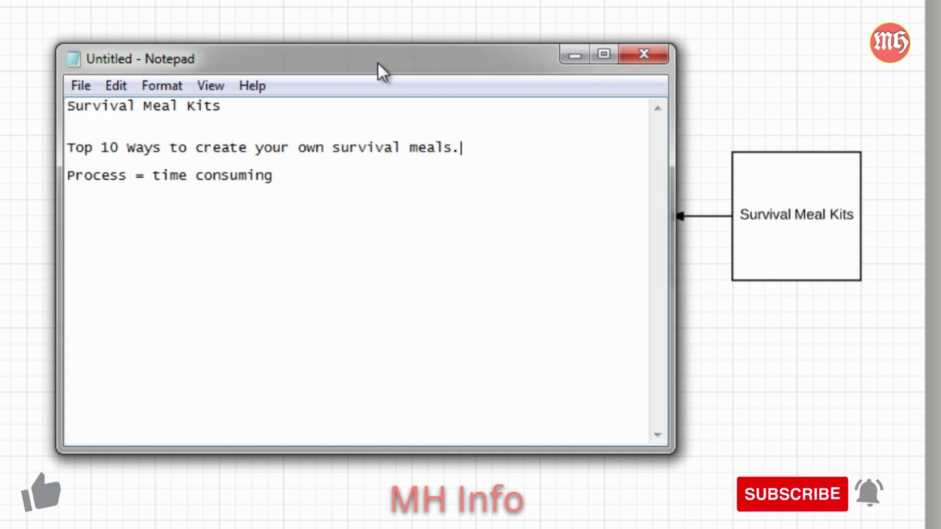
key("Return")
type("Top ")
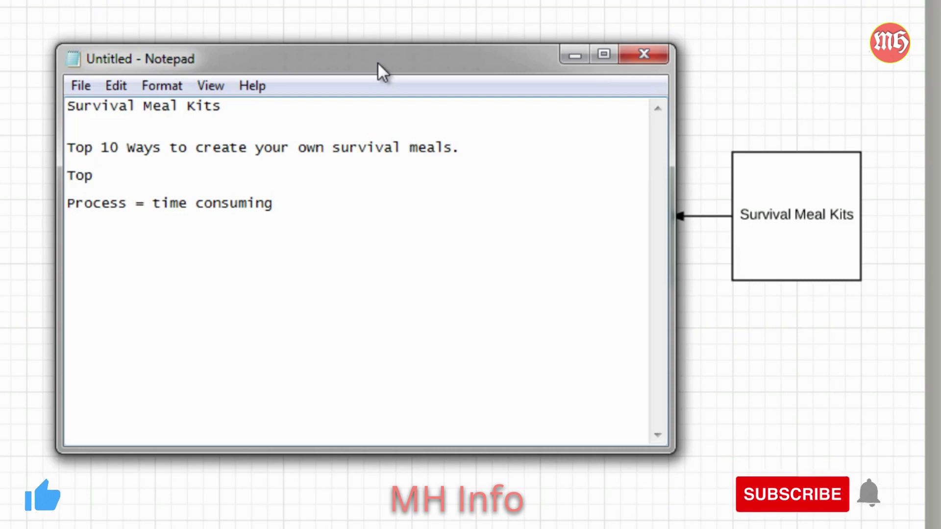
type("#10")
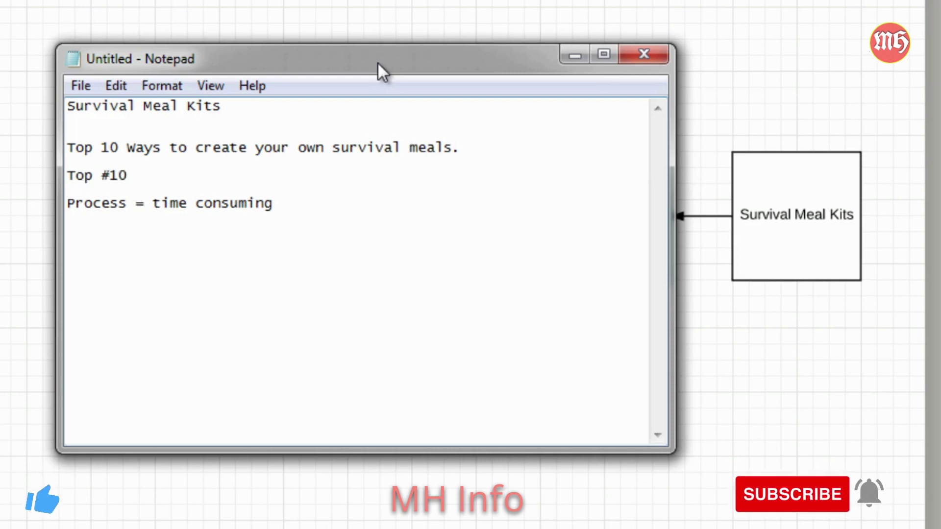
key("Return")
type("9")
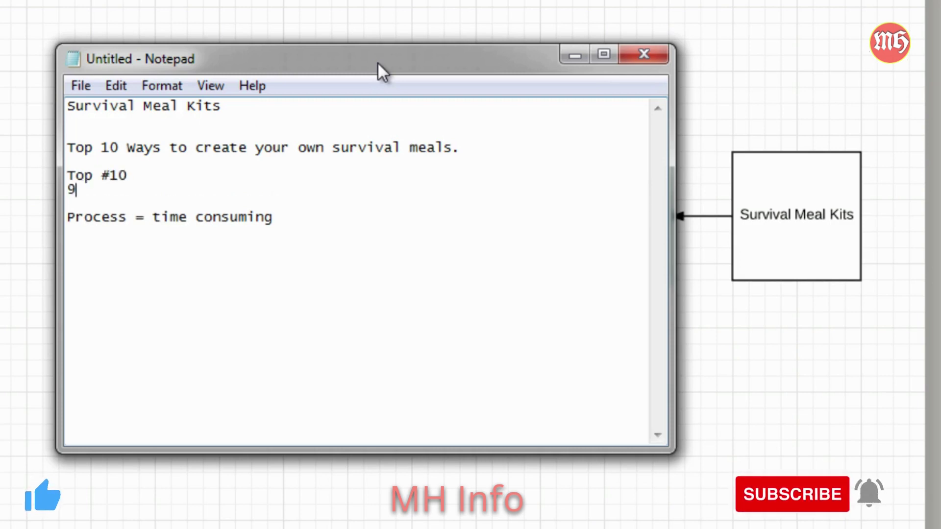
key("Return")
type("8")
key("Return")
type("7")
key("Return")
type("6")
key("Return")
type("5")
key("Return")
type("4")
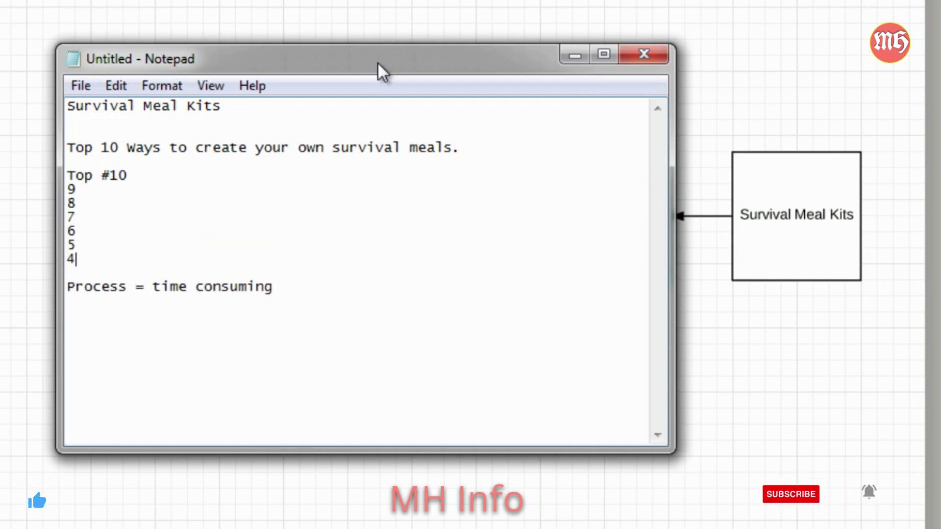
key("Return")
type("3")
key("Return")
type("2 1")
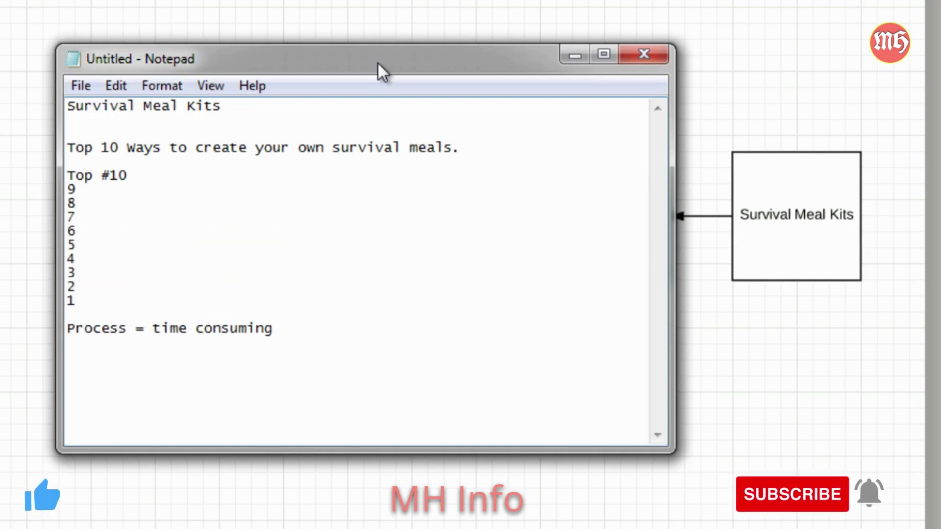
Below the countdown, after a blank line, write "Well, this process is very time consuming - so if you want skip that process"
key("Return")
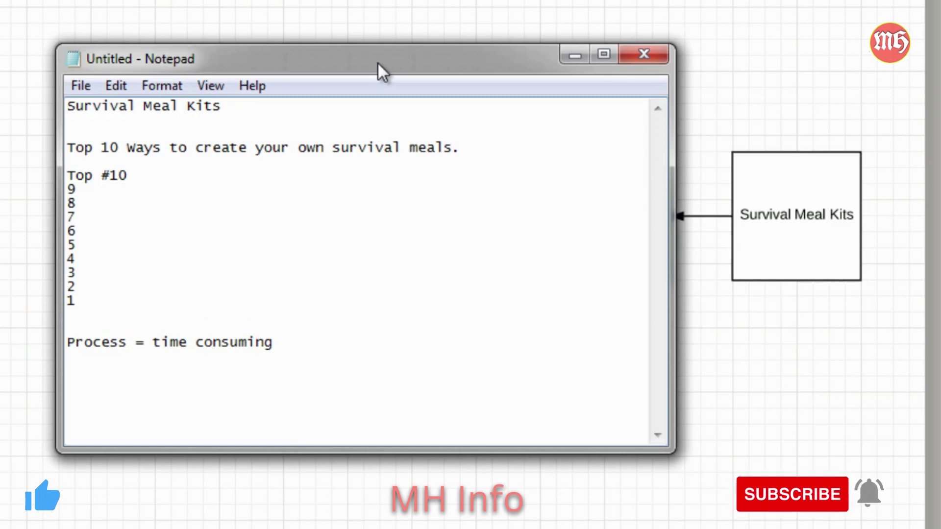
key("Left")
key("Right")
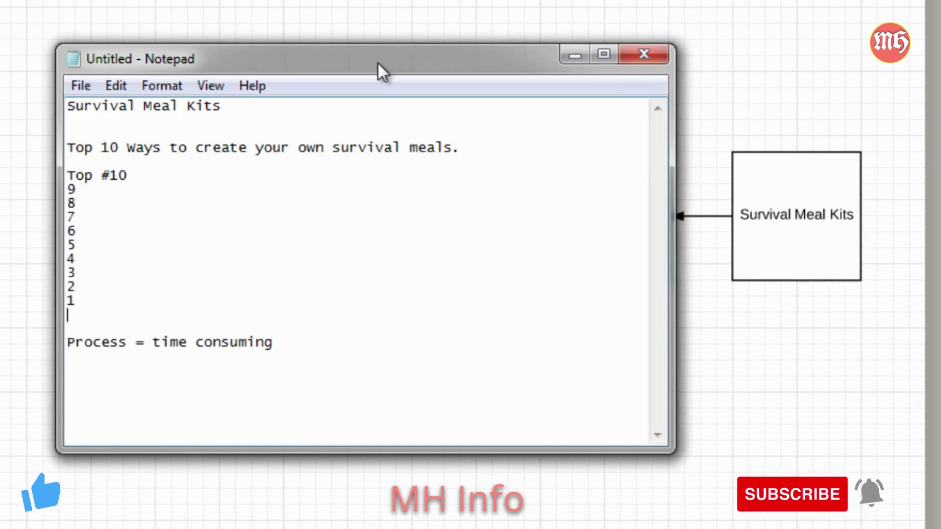
key("Return")
type("We")
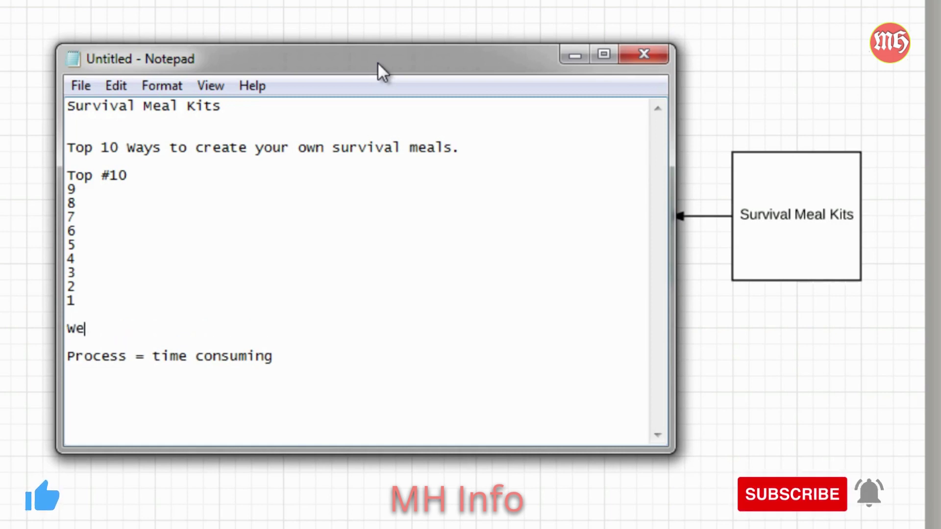
type("ll, this process i")
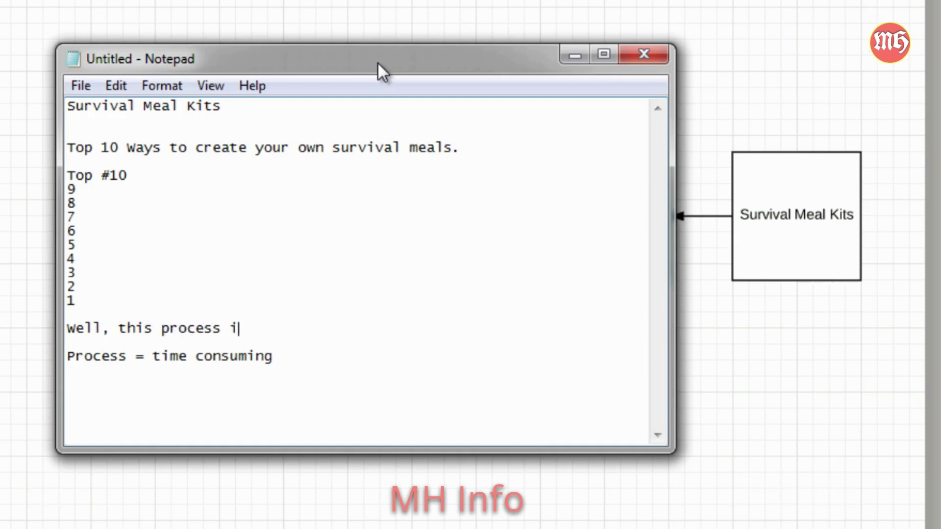
type("s very time con")
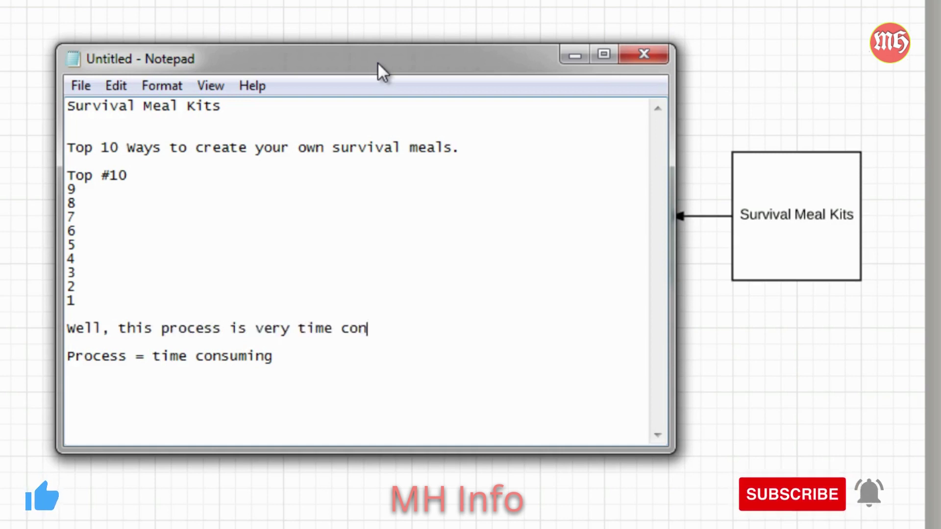
type("suming - so if you want")
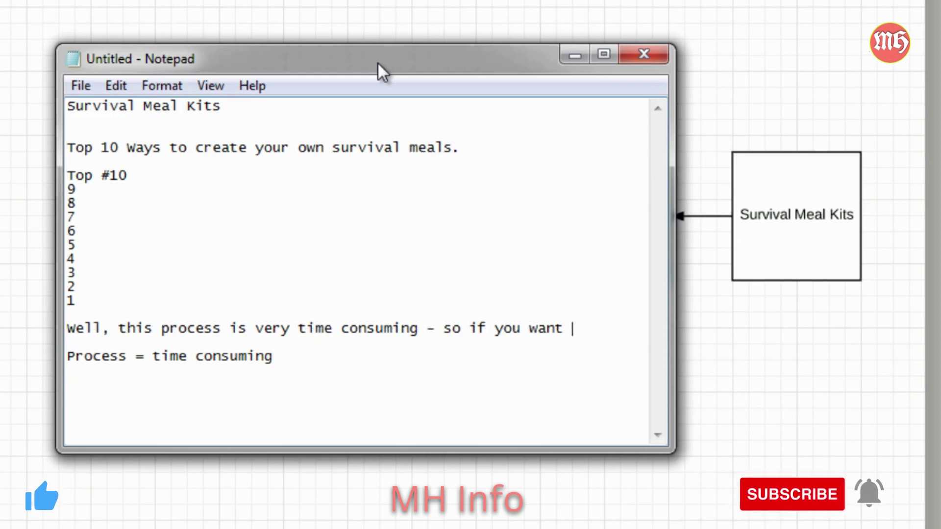
type("skip that proc")
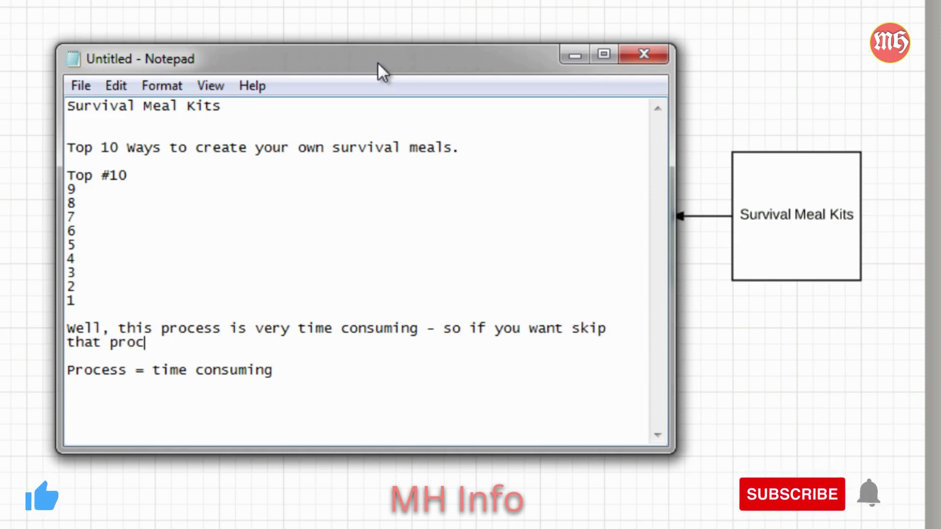
type("ess")
Add the bullet "- freeze dried and they will last longer" under the time-consuming sentence, after a blank line
key("Return")
key("Return")
type("-")
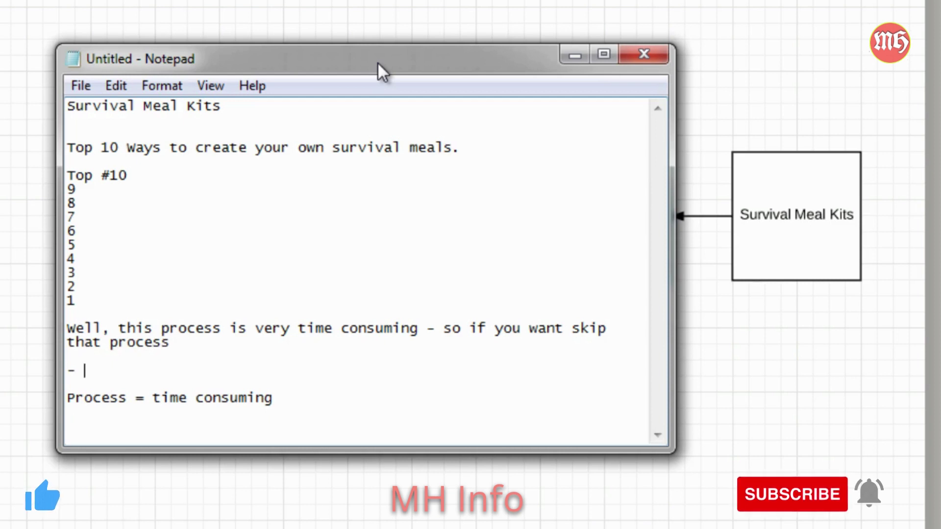
type("free")
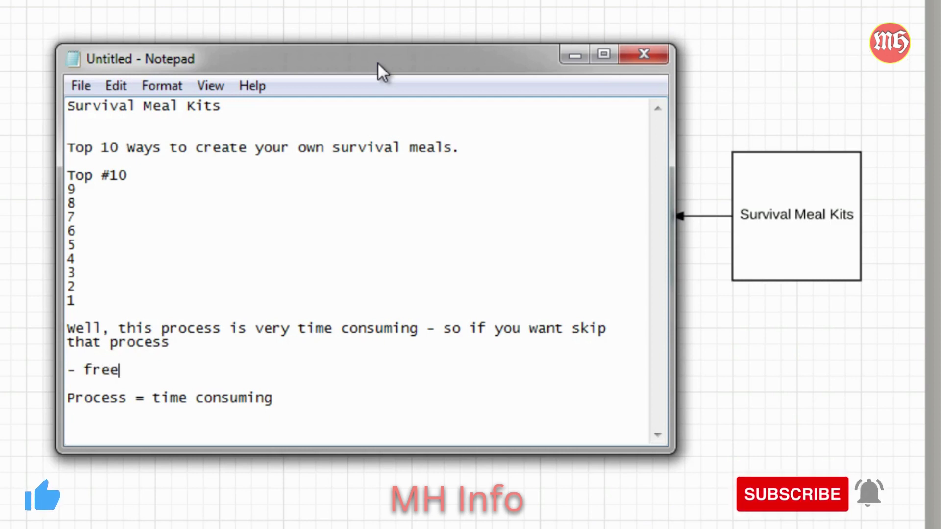
type("ze dried and the")
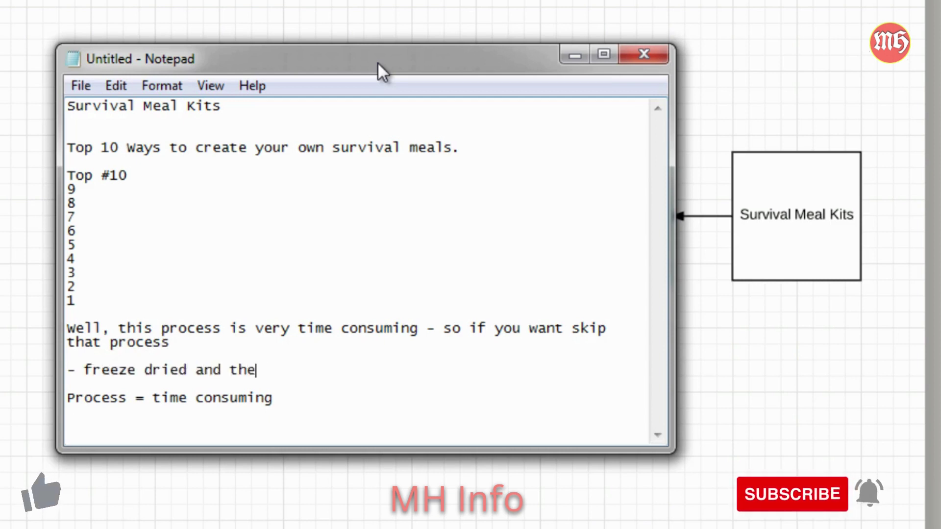
type("y will last longer")
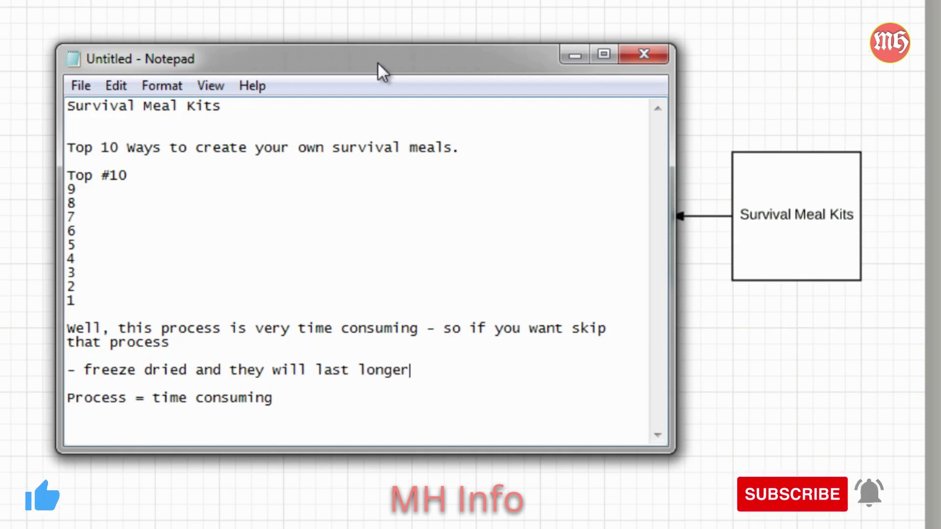
Add the remark "(DIY - 1 month)" on the line directly below the freeze-dried bullet
key("Return")
type("(if")
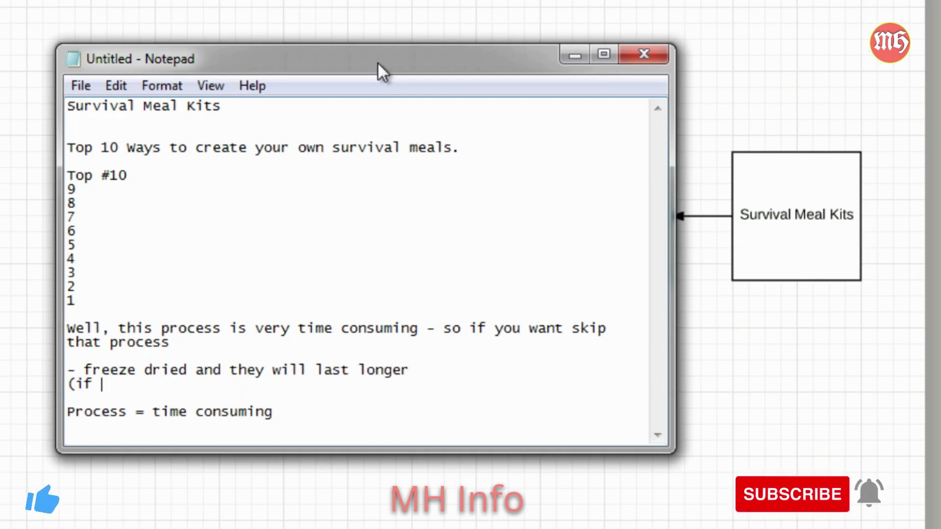
key("BackSpace")
key("BackSpace")
key("BackSpace")
type("DIY - ")
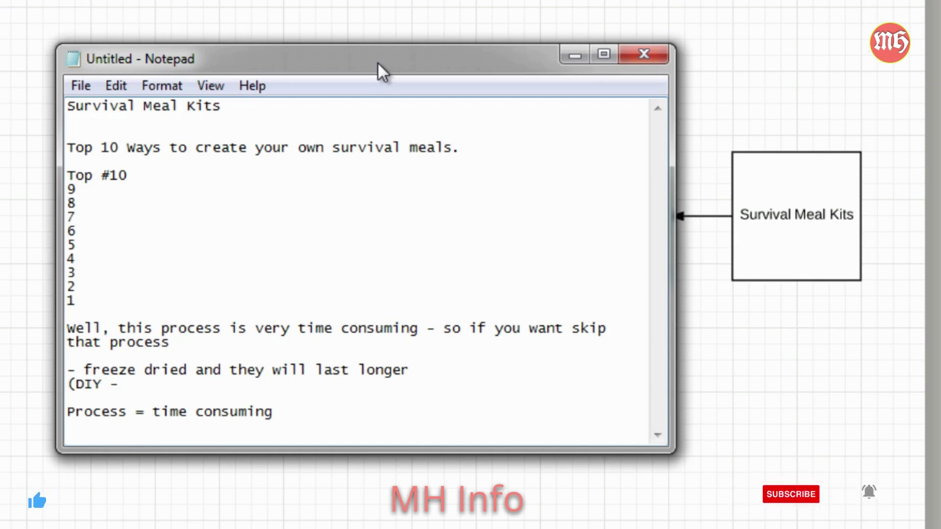
type("1 month)")
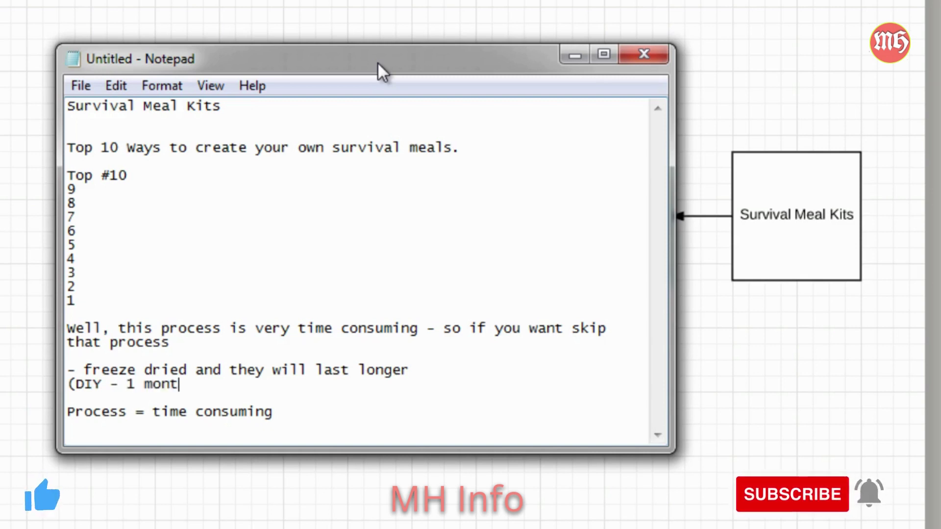
Add the bullet "- ours last 12 months" below the DIY remark, separated by a blank line
key("Return")
key("Return")
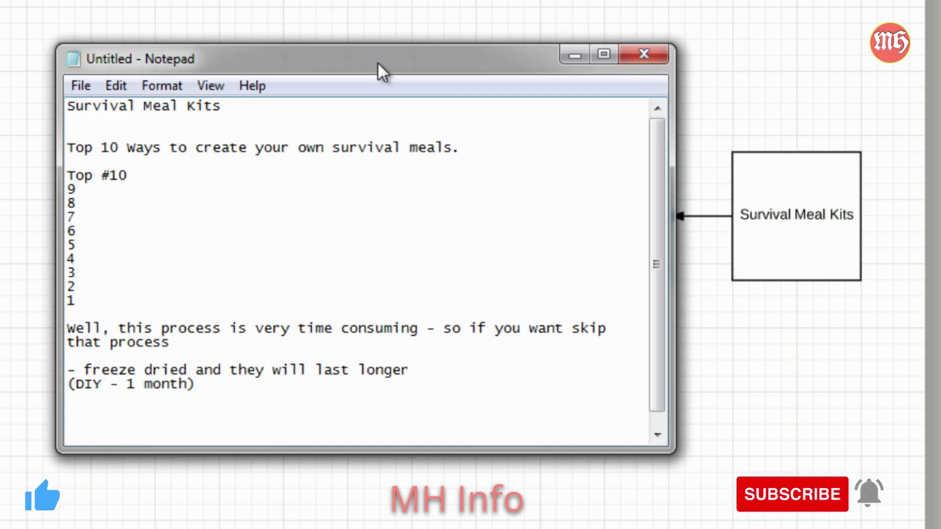
type("- ours w")
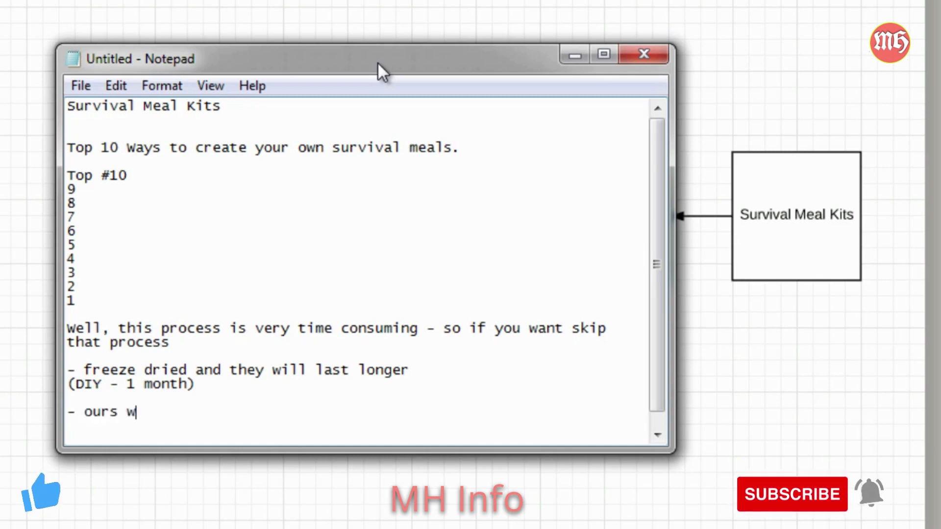
key("BackSpace")
type("last 12 months")
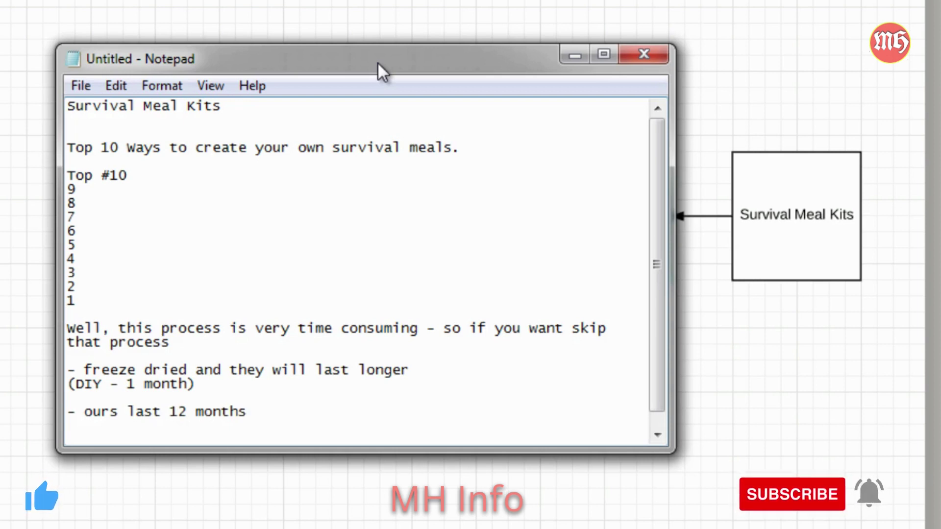
Add the bullet "- pain points (time, money," below the 12 months bullet, separated by a blank line
key("Return")
key("Return")
type("- pain points (time, money,")
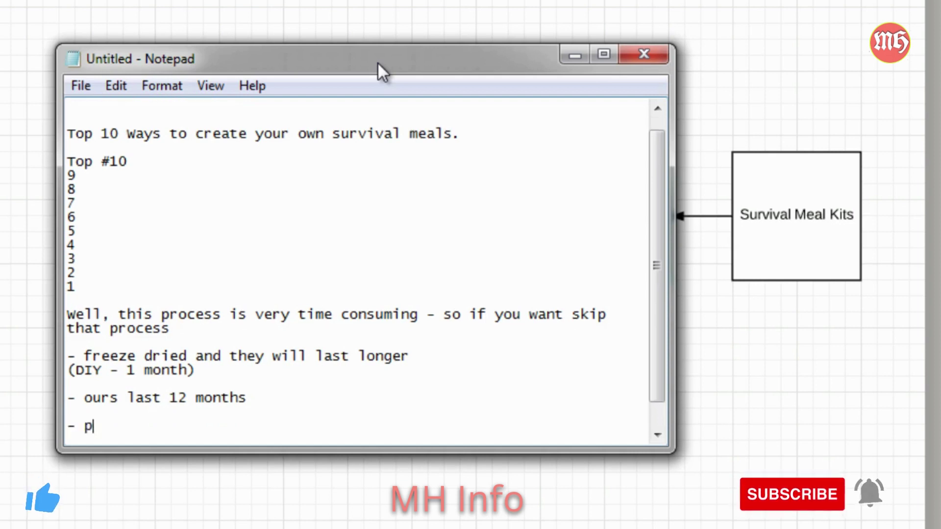
Add the line "fears (power grid out - not having power for more than a week)." below the pain points bullet, separated by a blank line
key("Return")
key("Return")
type("fears (")
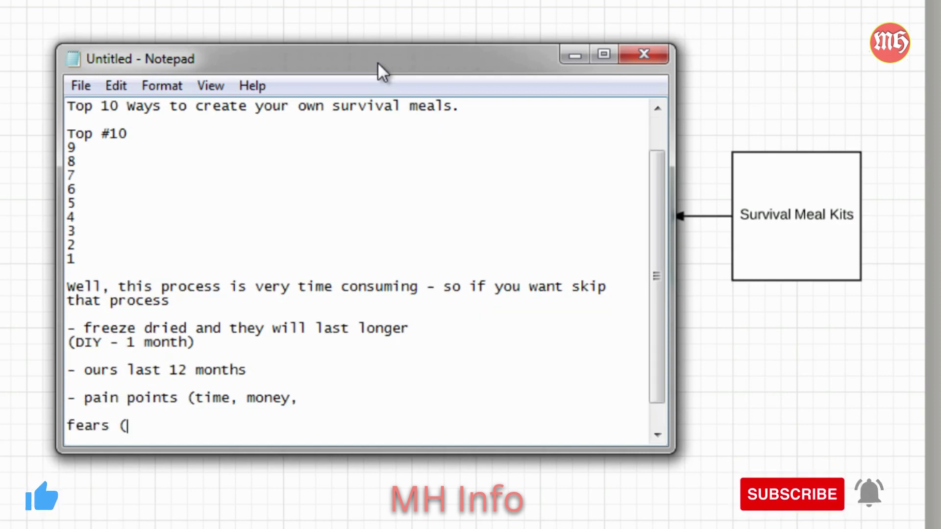
type("power grid ")
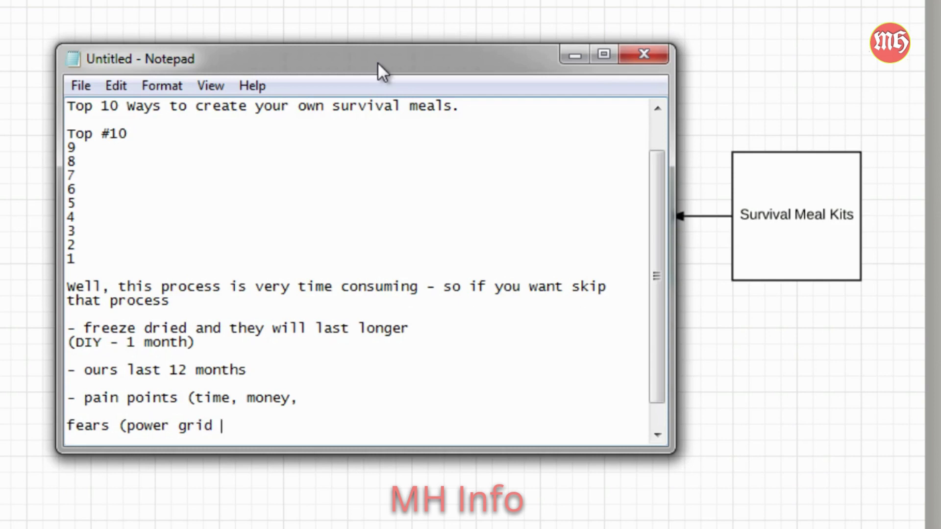
type("out -")
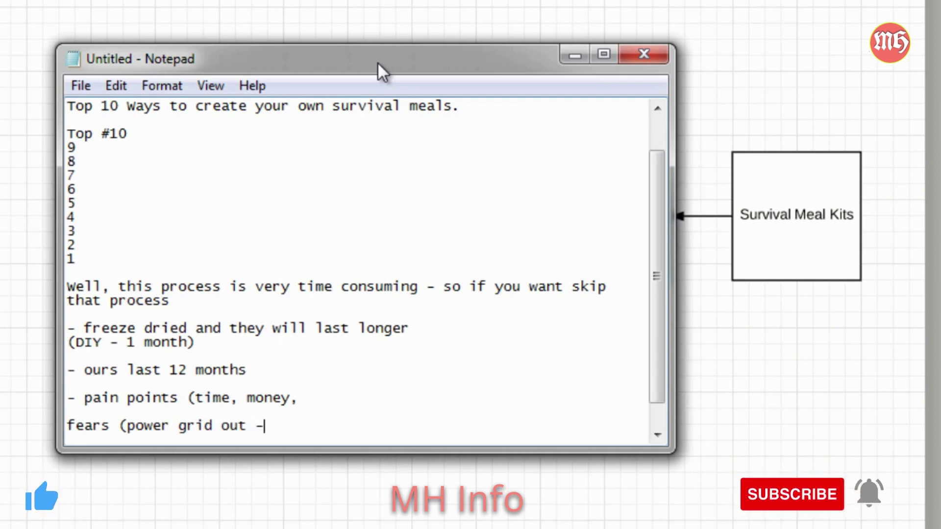
type(" not having power f")
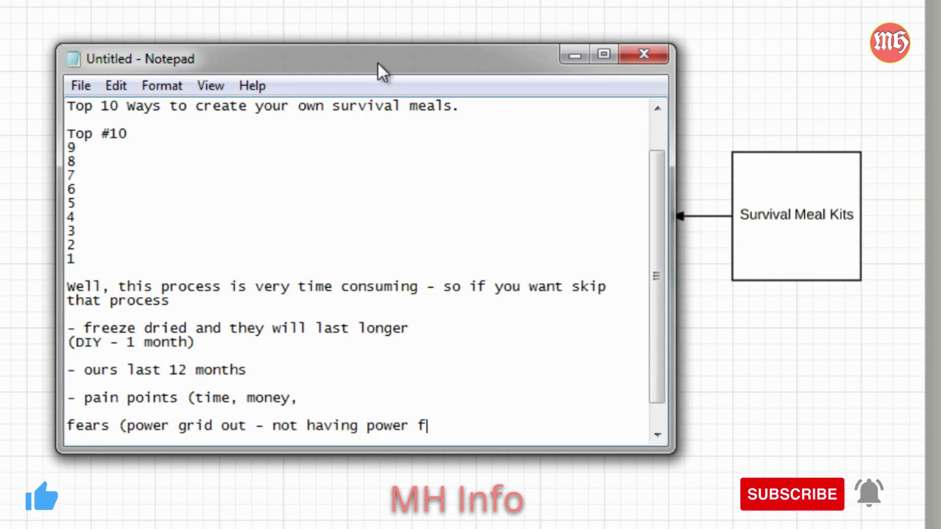
type("or more than a week")
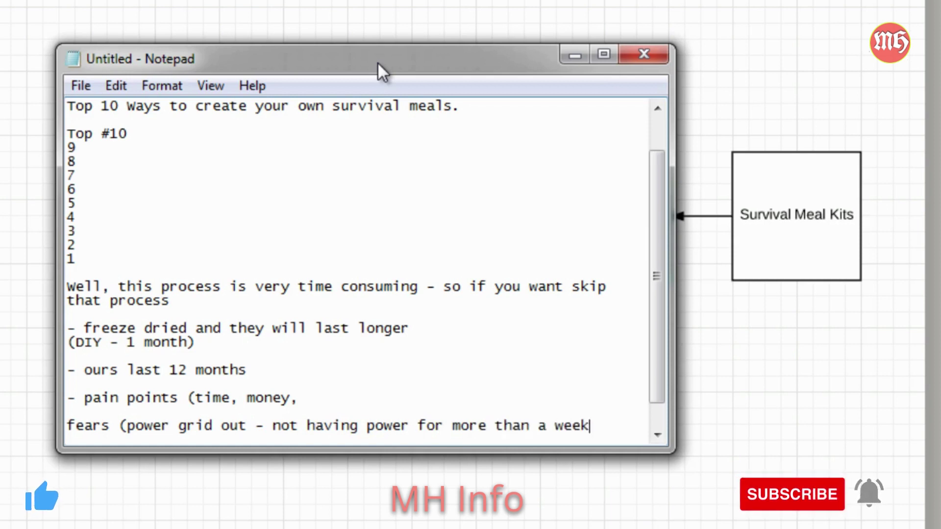
type(").")
Add the line "there's literally no food in the grocery stores." below the fears line, separated by a blank line
key("Return")
key("Return")
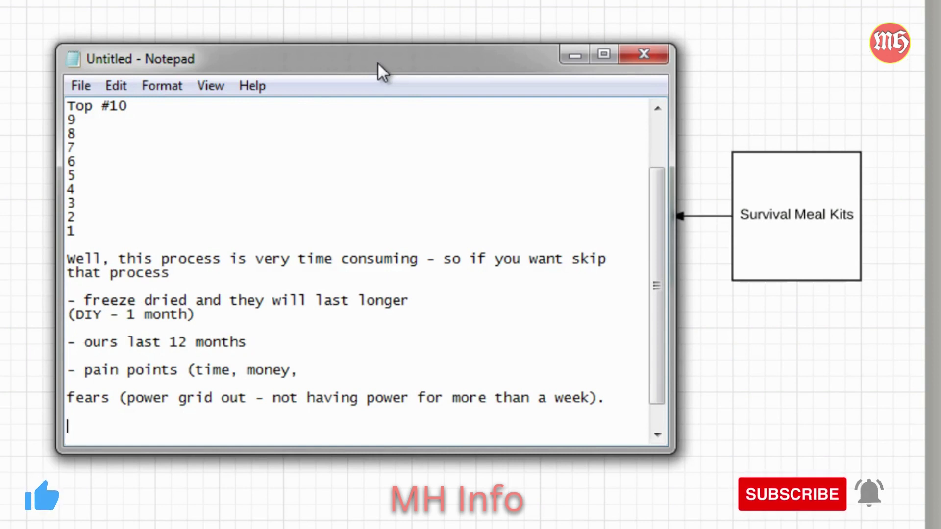
type("there's ")
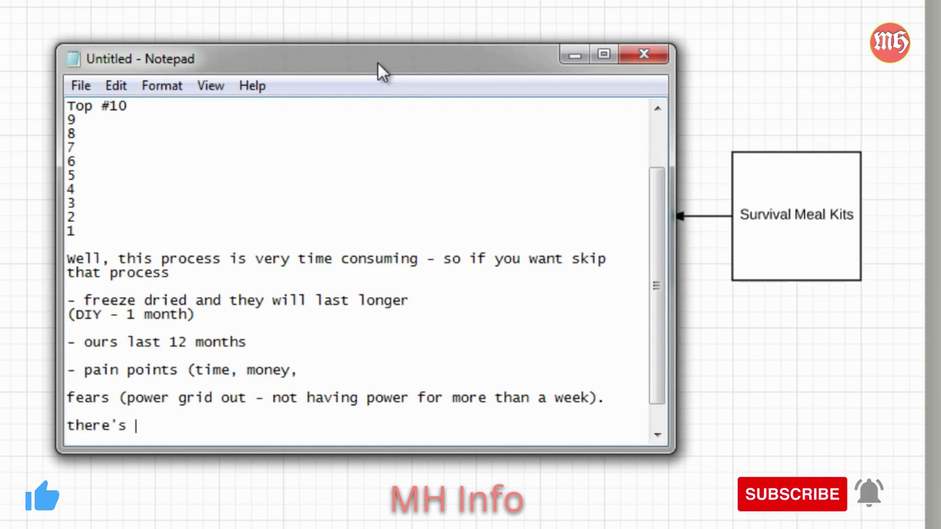
type("literally no food")
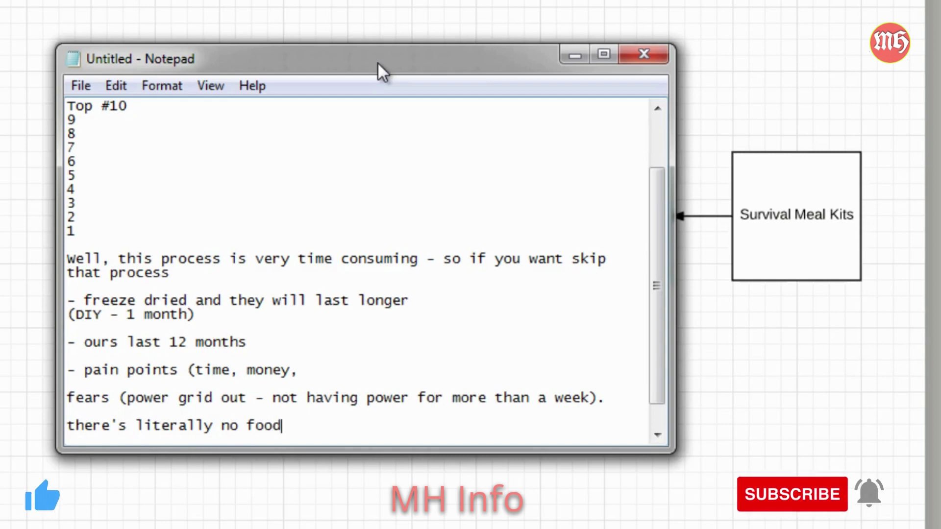
type(" in the grocer")
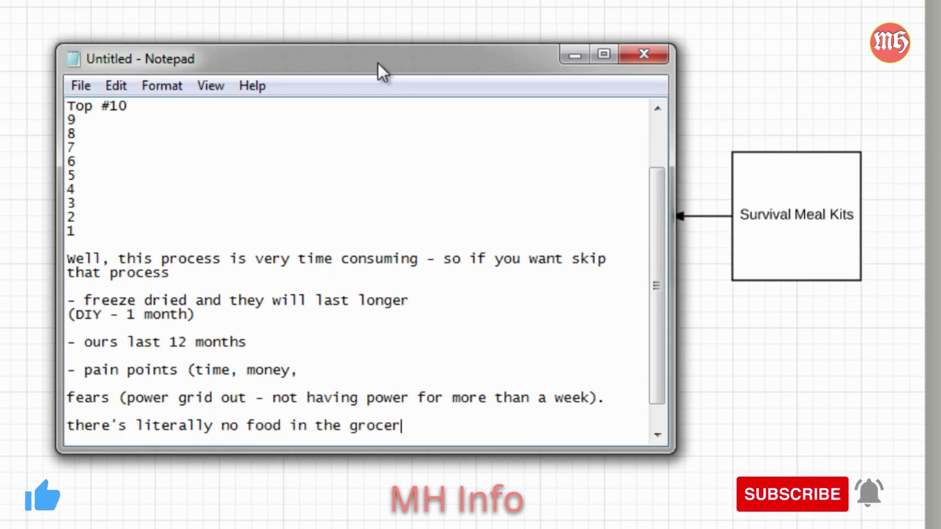
type("y stores.")
Add the word "chaos" below the grocery stores line, separated by a blank line, and end the line
key("Return")
key("Return")
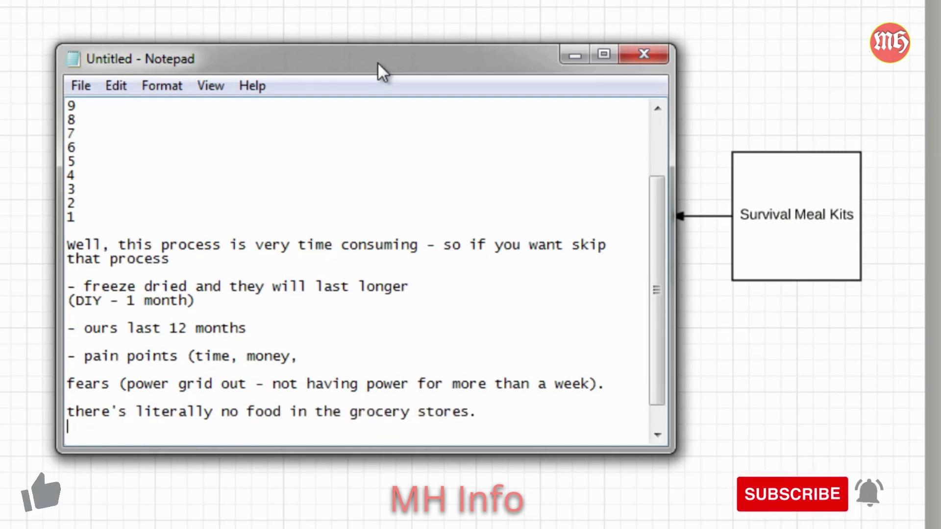
type("g")
key("BackSpace")
type("chaos")
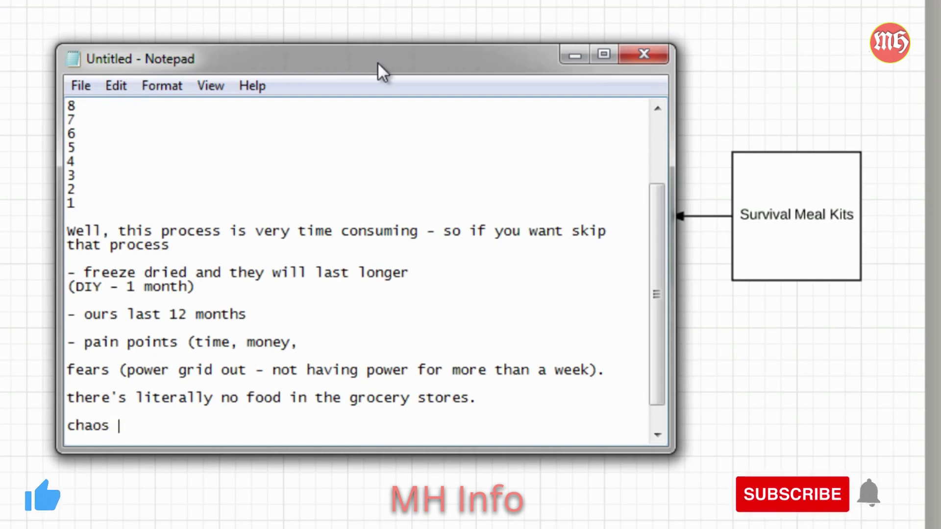
key("Return")
Highlight the selling-point passage from the "Well, this process is very time consuming" sentence through the fears line
key("Up")
key("Up")
key("Up")
key("Up")
key("Up")
key("Up")
key("Up")
key("Up")
key("Up")
key("Up")
key("Up")
key("Up")
key("Up")
key("Up")
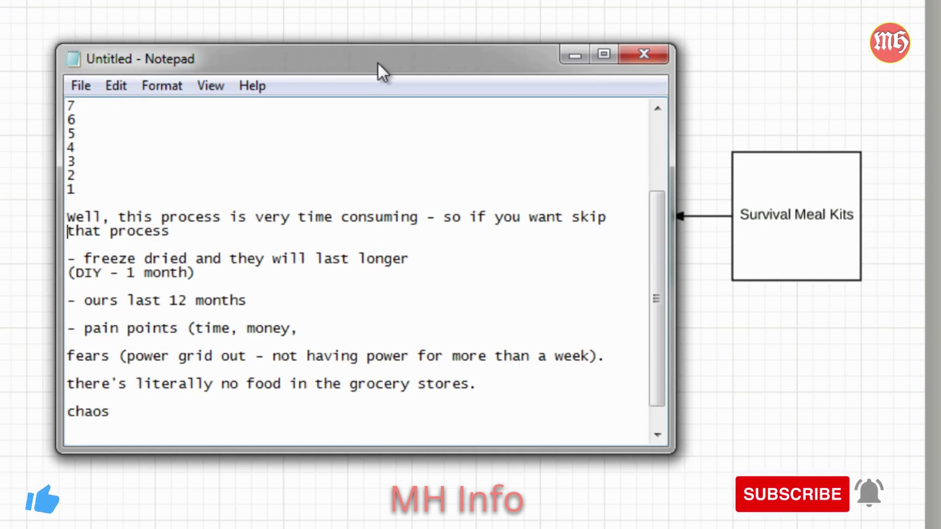
key("shift+Down")
key("shift+Down")
key("shift+Down")
key("shift+Down")
key("shift+Down")
key("shift+Down")
key("shift+Down")
key("shift+Down")
key("shift+Down")
key("shift+Down")
key("shift+Down")
key("shift+Down")
key("shift+Down")
key("shift+Down")
key("shift+Down")
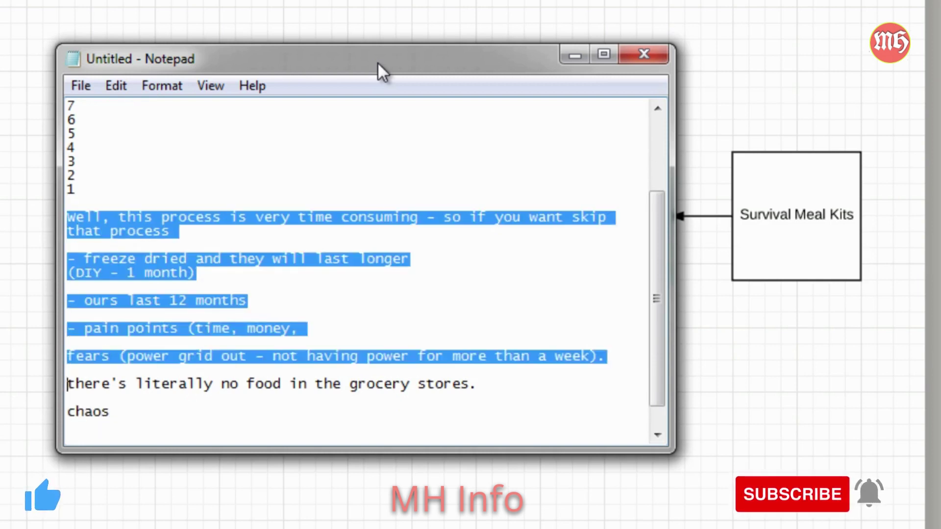
Highlight the headline "Top 10 Ways to create your own survival meals." and clear the selection again
key("Down")
key("Up")
key("Up")
key("Up")
key("Up")
key("Up")
key("Up")
key("Up")
key("Up")
key("Up")
key("Up")
key("Up")
key("Up")
key("Up")
key("Up")
key("Up")
key("Up")
key("Up")
key("Up")
key("Up")
key("Up")
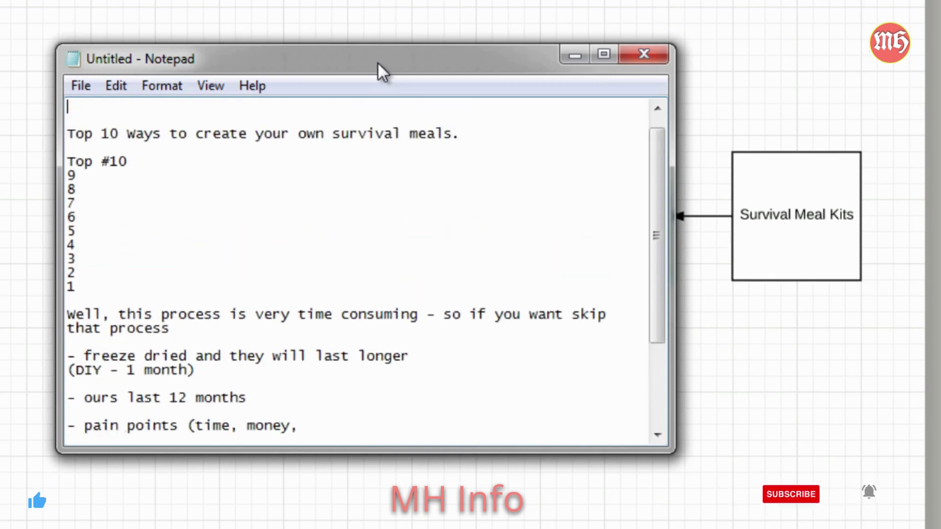
key("Down")
key("Down")
key("Down")
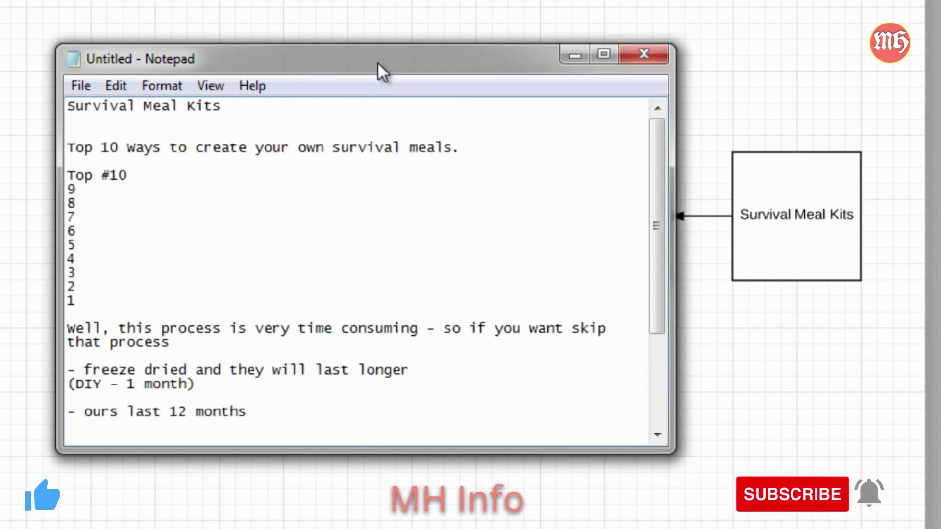
key("shift+Down")
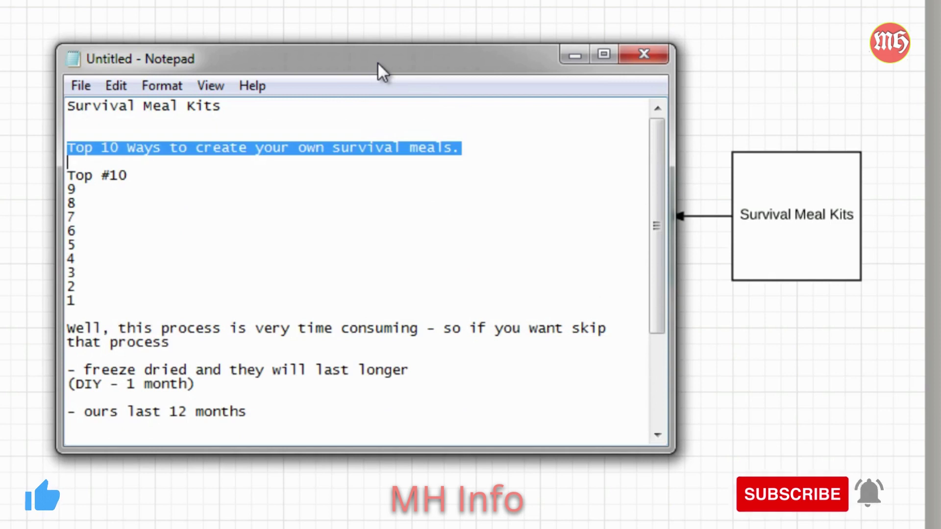
key("Right")
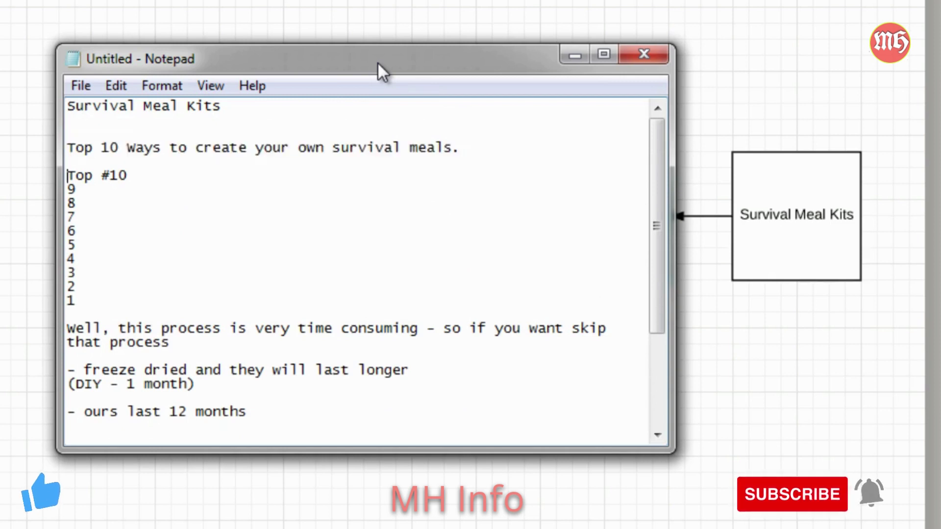
Insert the headline "Top 10 ways to survive an earthquake" above the Top #10 line, with a blank line after it
key("Return")
type("Top")
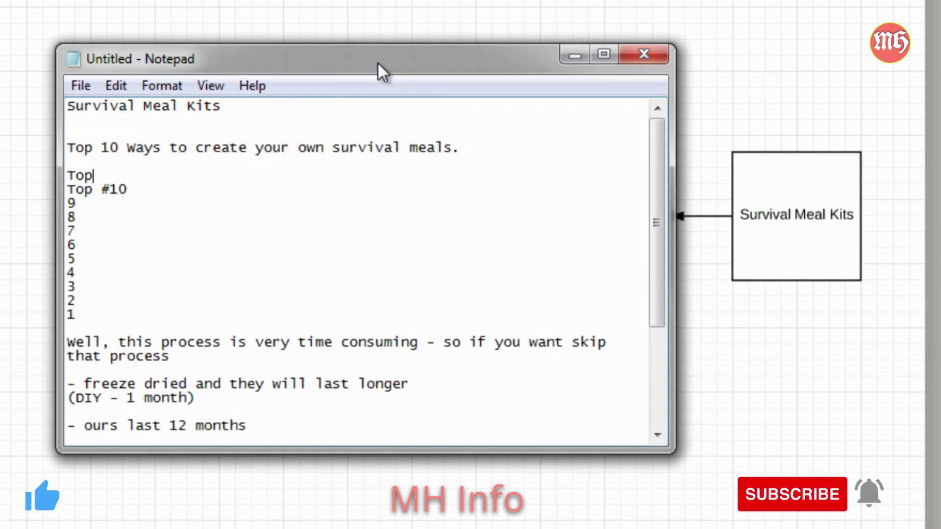
type(" 10 ways to su")
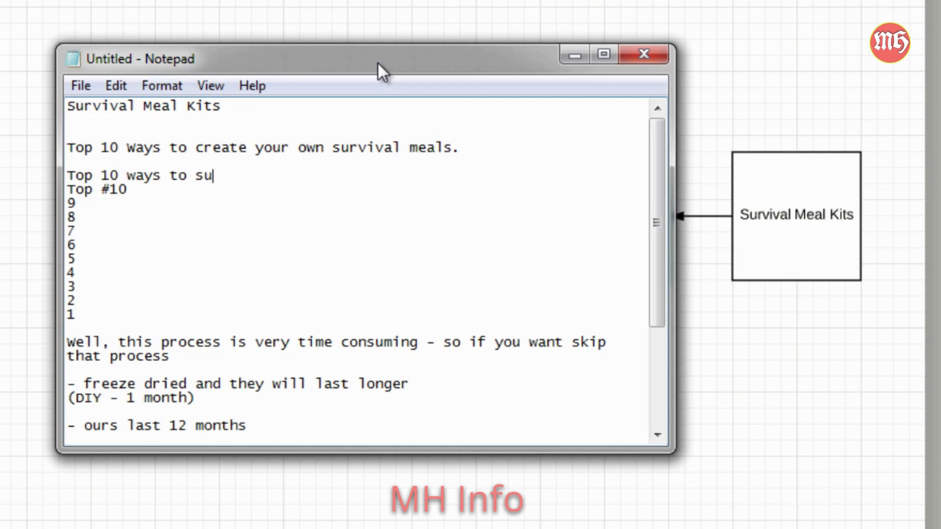
type("rvive an earthquake")
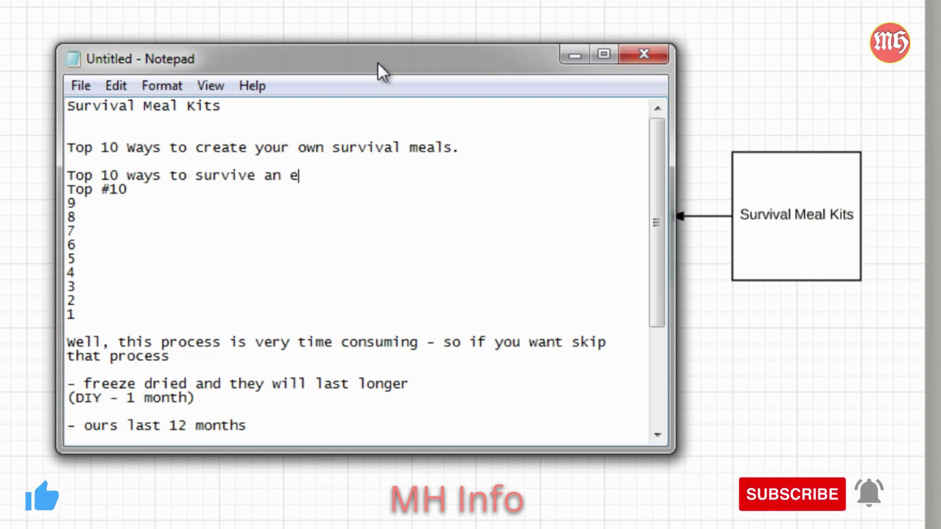
key("Return")
Append a dash to the end of the "Top #10" line
key("shift+Home")
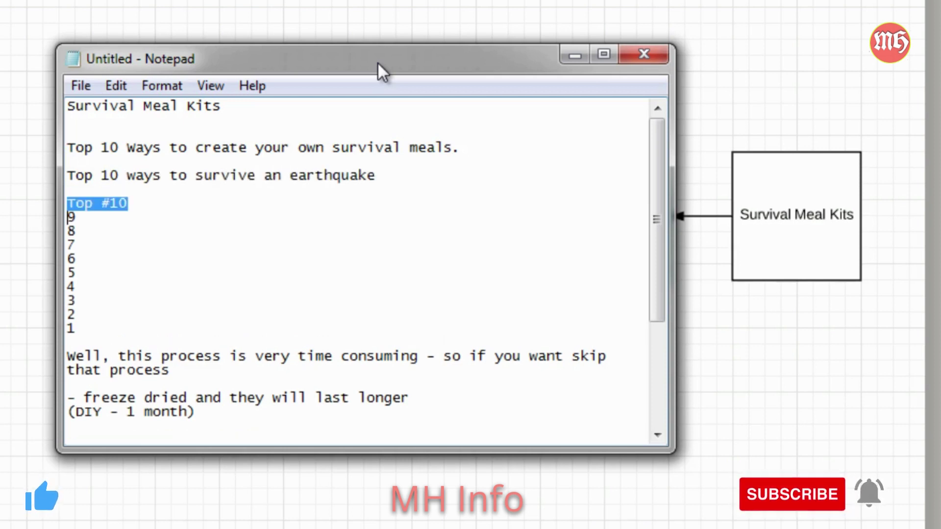
key("Down")
key("Down")
key("Up")
key("Up")
key("End")
type("-")
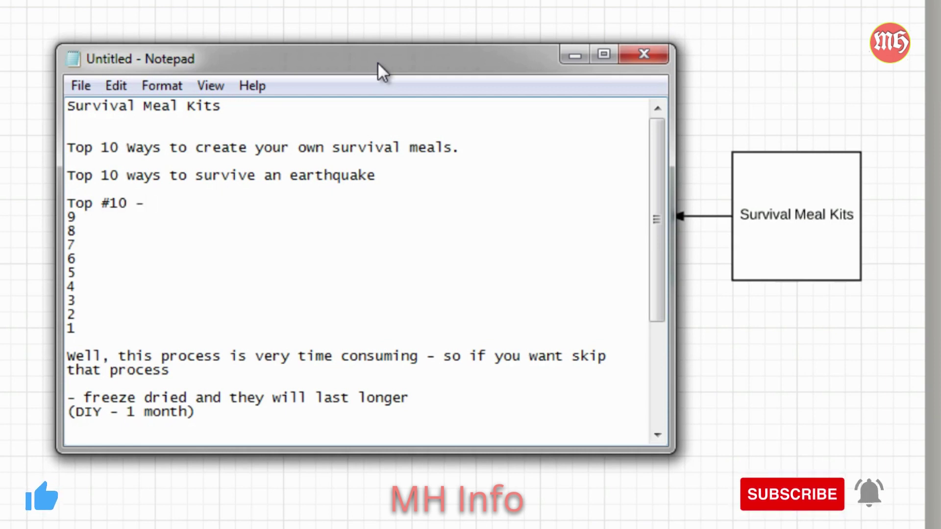
key("Down")
key("Down")
key("Down")
key("Down")
key("Down")
key("Down")
key("Down")
key("Down")
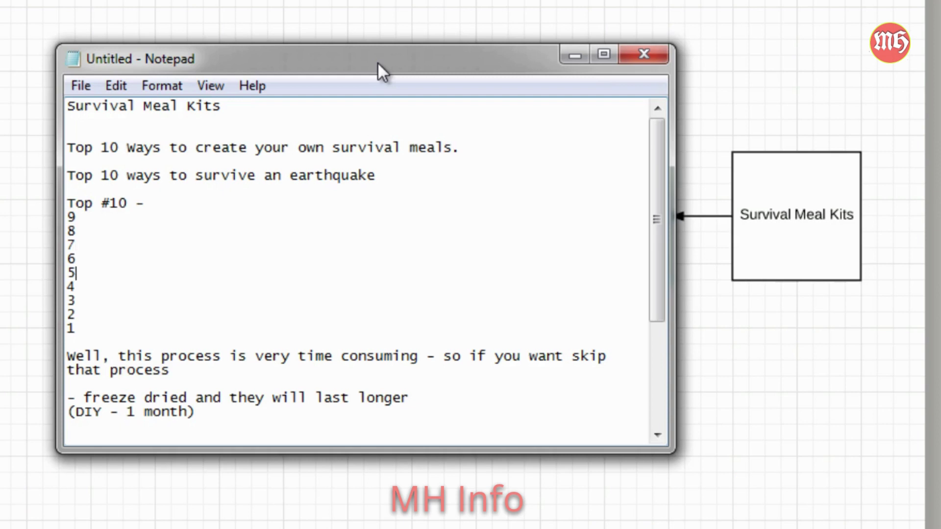
key("Up")
key("Up")
key("Up")
key("Up")
key("Up")
key("Up")
key("Up")
key("Up")
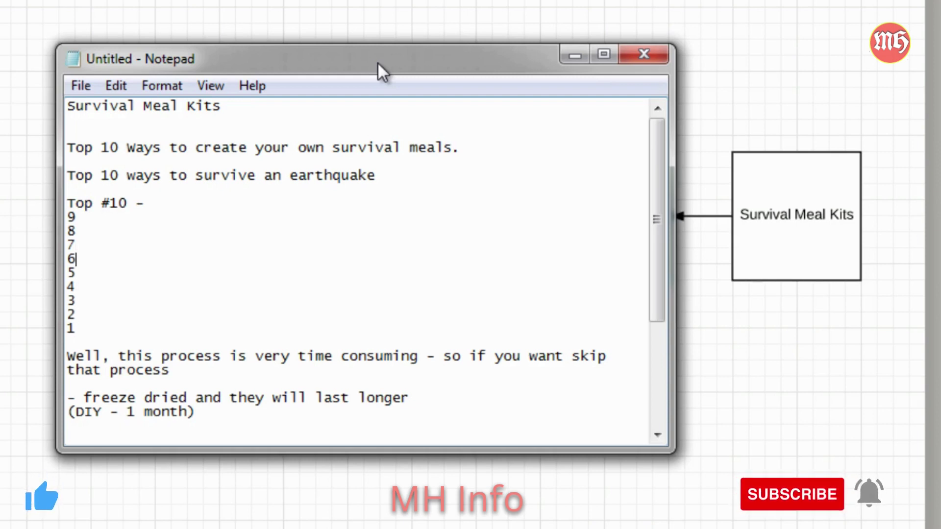
Delete the countdown lines 4, 3, 2 and 1, keeping the blank line before the time-consuming sentence
key("Down")
key("Down")
key("Down")
key("Down")
key("Down")
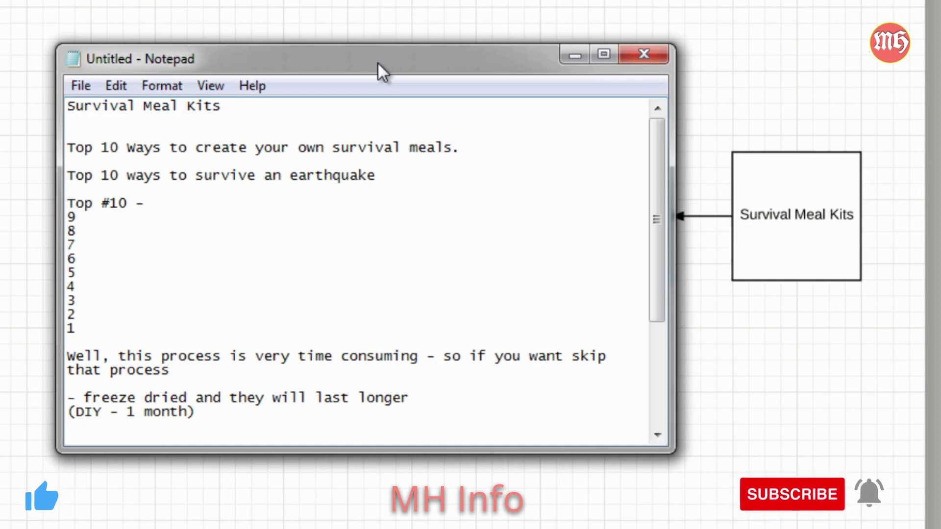
key("Down")
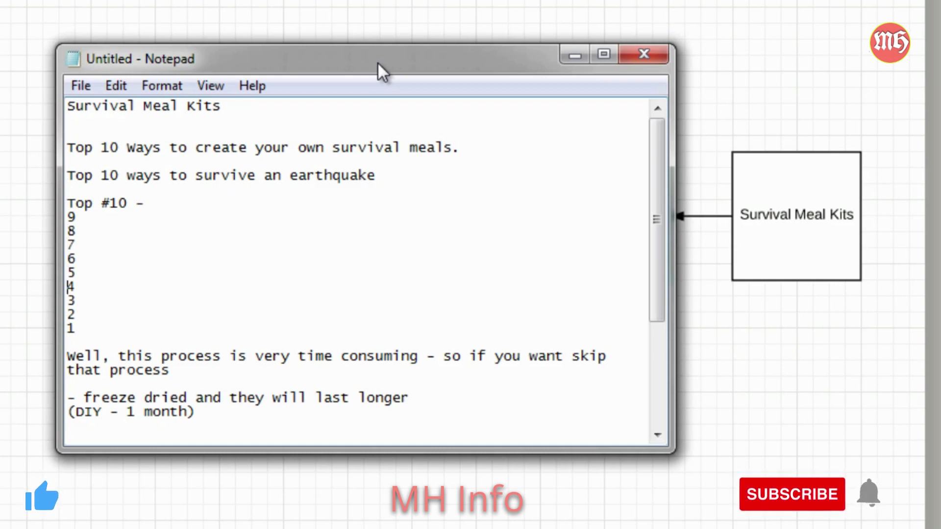
key("shift+Down")
key("shift+Down")
key("shift+Down")
key("shift+Down")
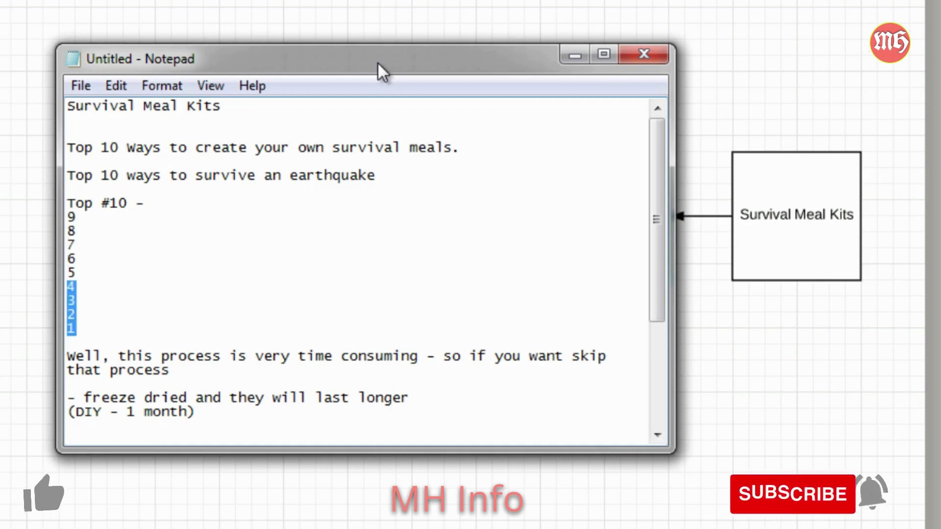
key("Delete")
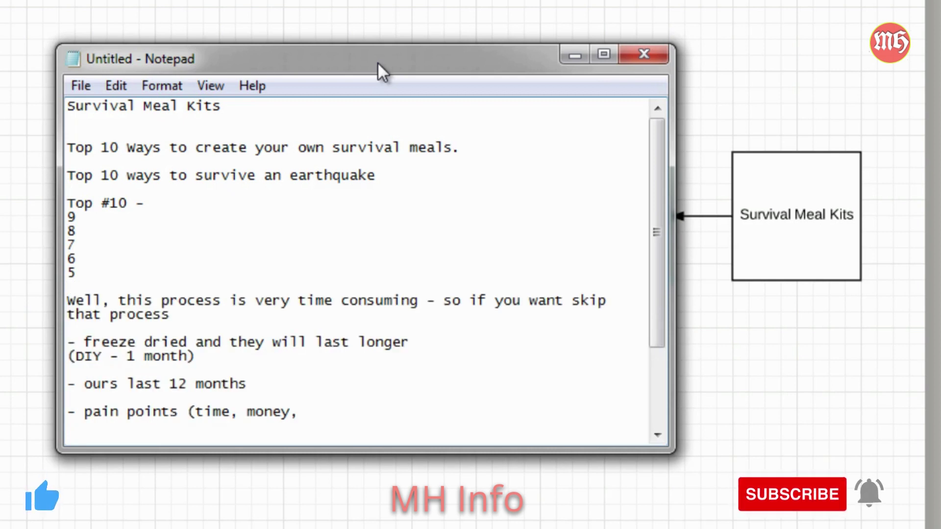
type("Survive")
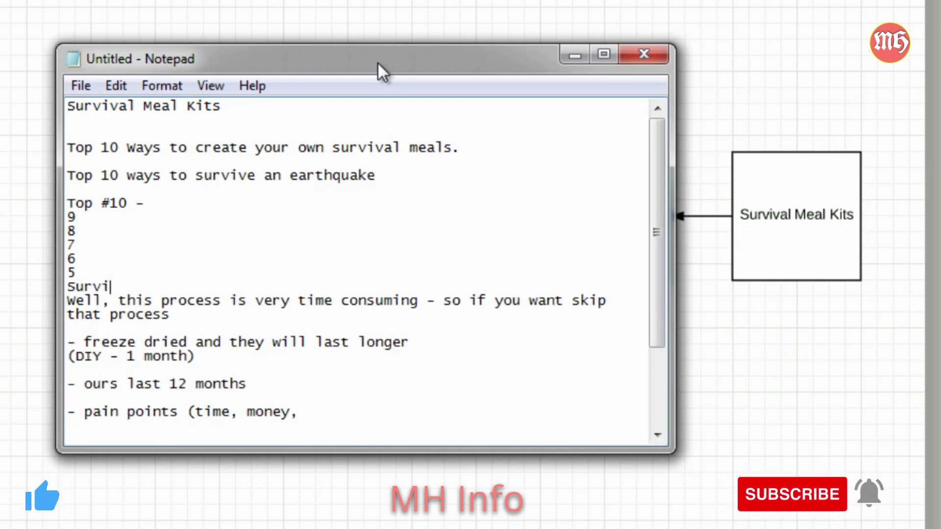
key("BackSpace")
key("BackSpace")
key("BackSpace")
key("BackSpace")
key("BackSpace")
key("BackSpace")
key("BackSpace")
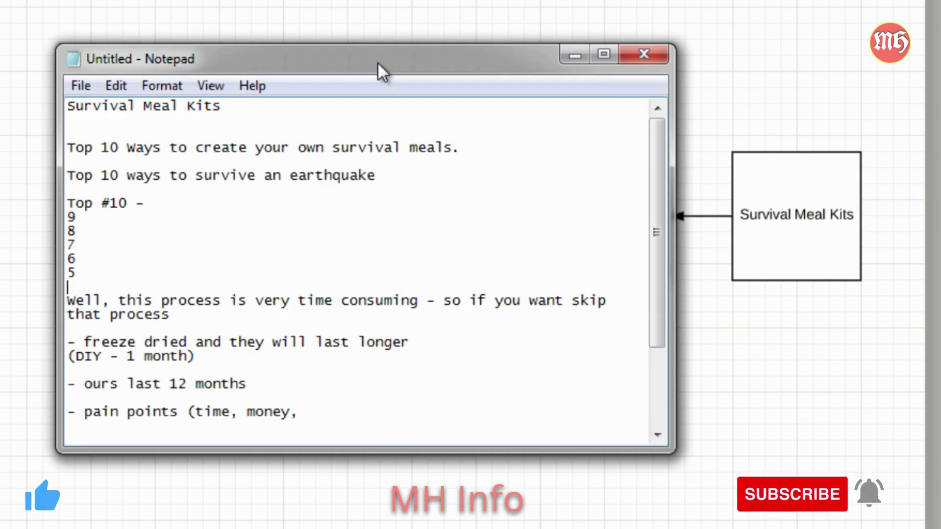
Enter the line "Buy My stuff emails" directly below the number 5, followed by one blank line
type("Buy My stu")
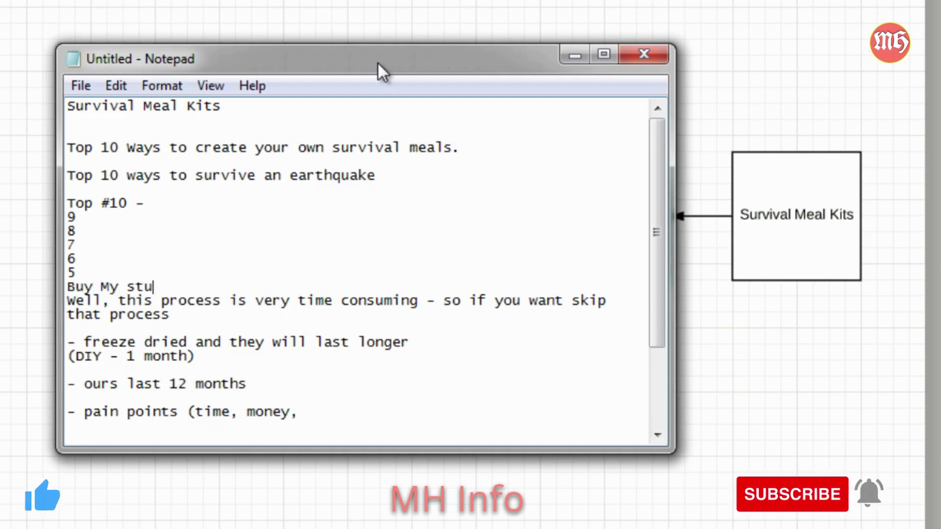
type("ff emails")
key("Return")
key("Return")
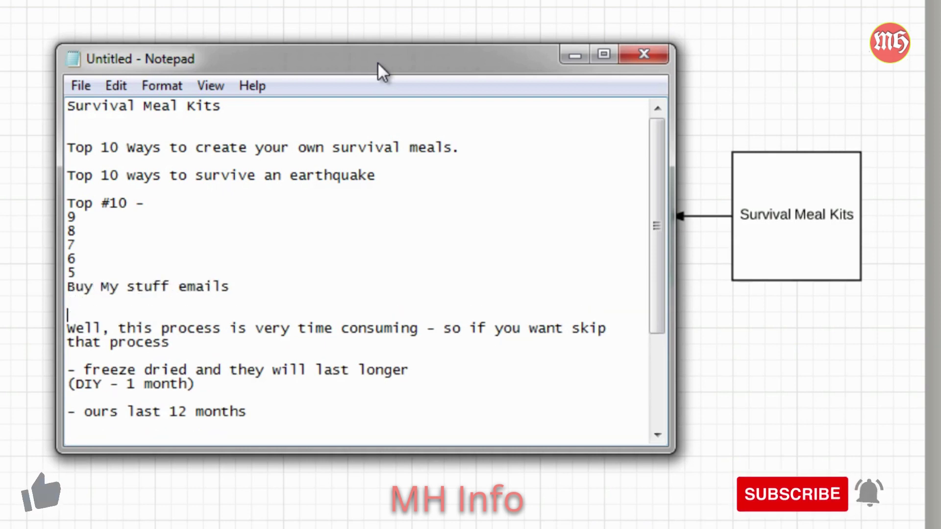
key("BackSpace")
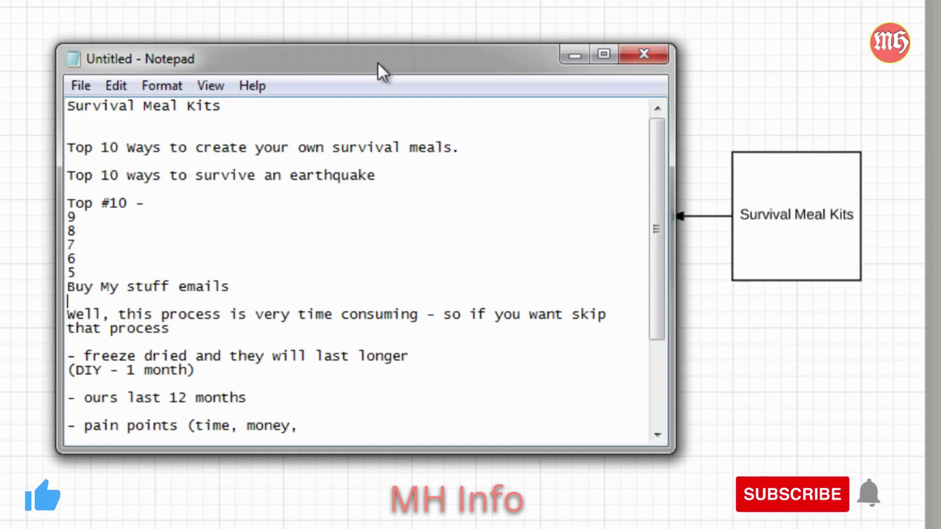
Switch to the flowchart and relabel the "Welcome" box beside Survival Meal Kits as "Top #1", ending with a line break
left_click(776, 32)
double_click(610, 219)
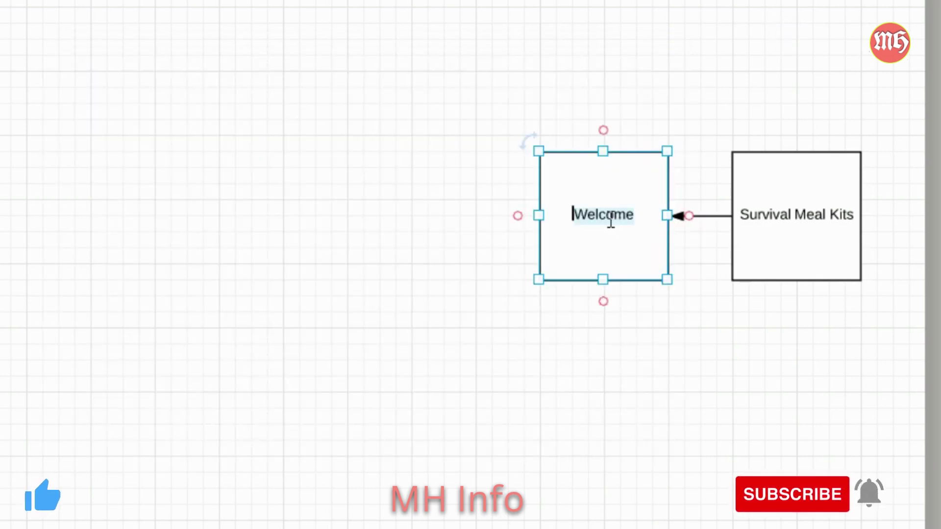
type("Top #1")
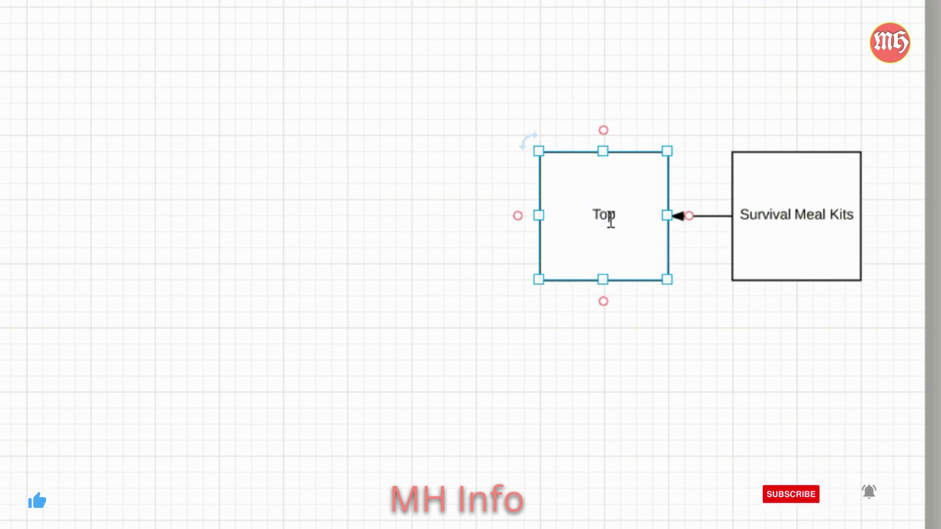
key("Return")
left_click(487, 191)
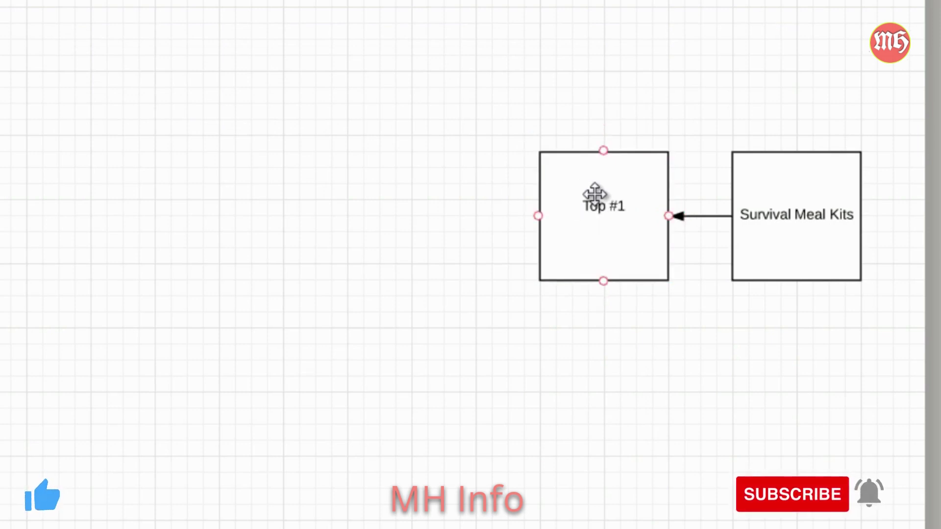
Duplicate the "Top #1" box three times, line the copies up in a row beside it, and open the nearest copy's label for editing
left_click(595, 195)
key("ctrl+d")
key("ctrl+d")
key("ctrl+d")
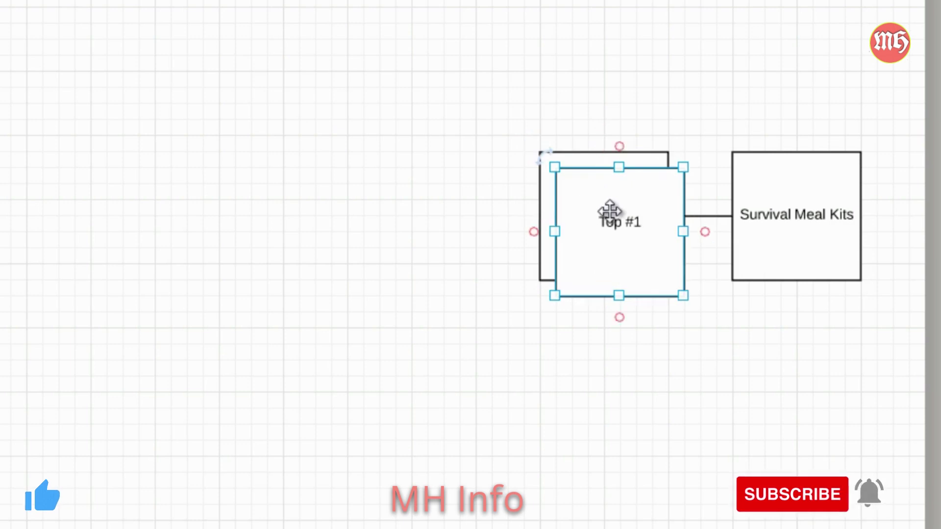
left_click_drag(685, 260, 498, 212)
left_click_drag(670, 250, 306, 220)
left_click_drag(655, 271, 140, 255)
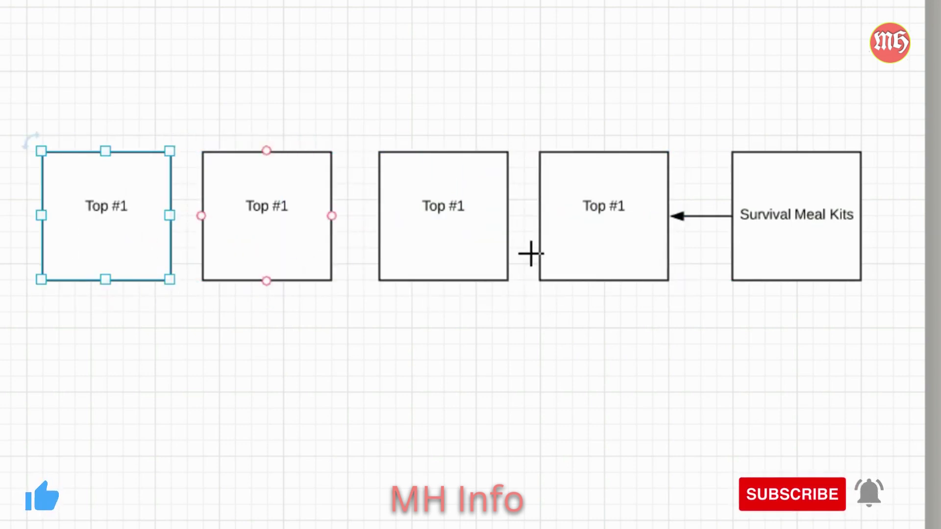
left_click_drag(266, 248, 291, 250)
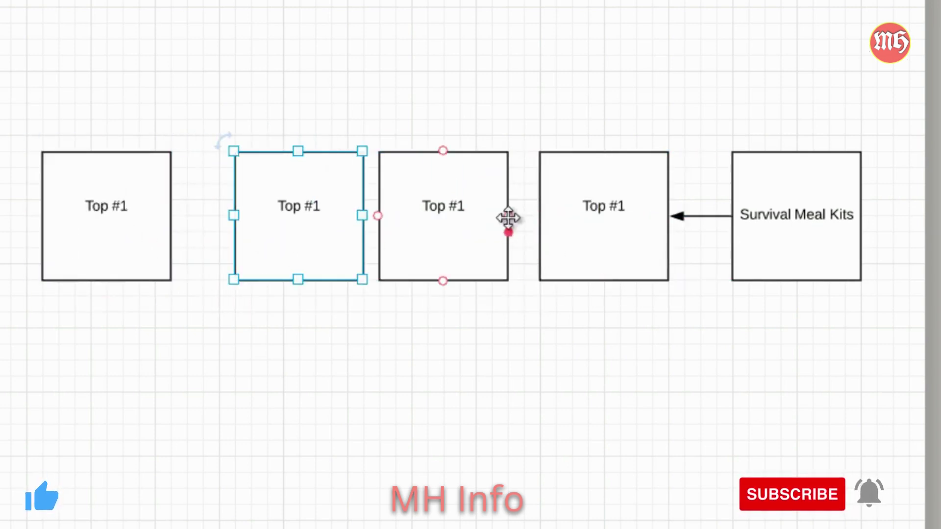
left_click(481, 210)
left_click(481, 209)
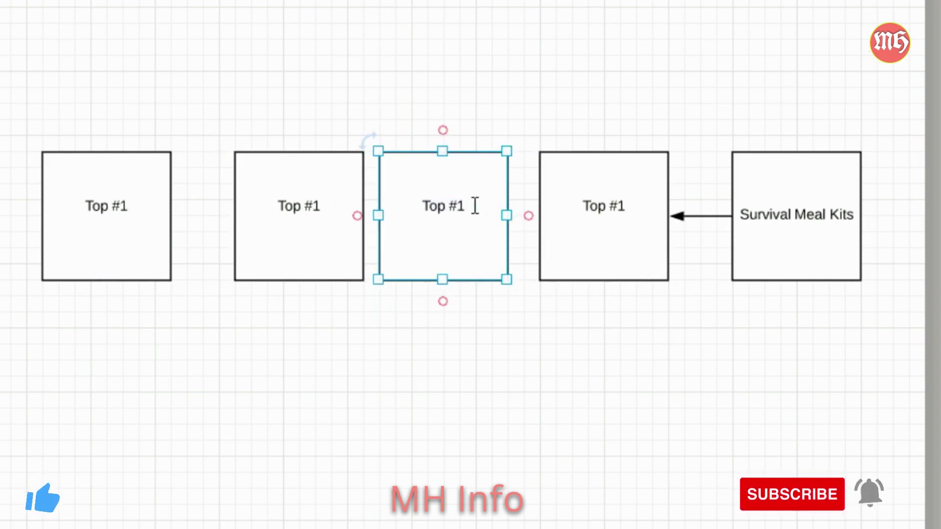
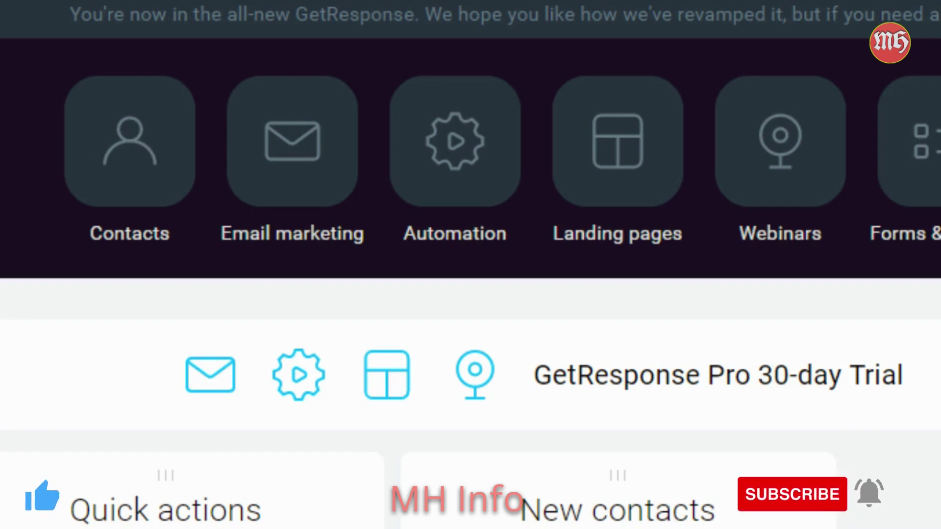
In GetResponse, open the Contacts, Email marketing and Landing pages sections in separate browser tabs
left_click(123, 180)
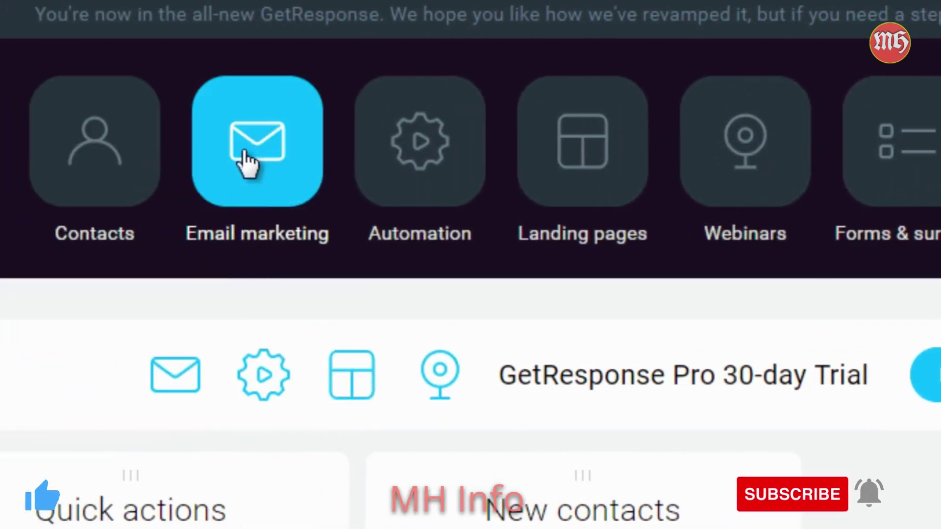
right_click(248, 153)
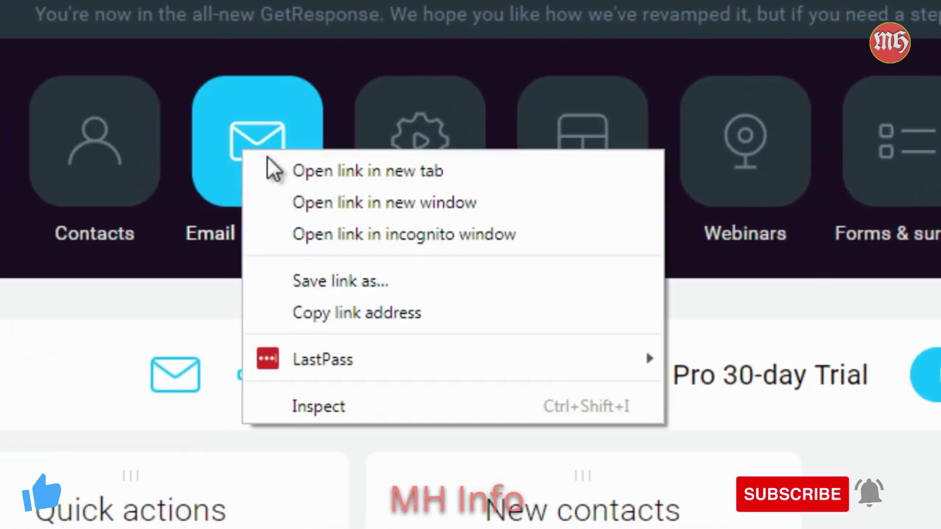
left_click(269, 157)
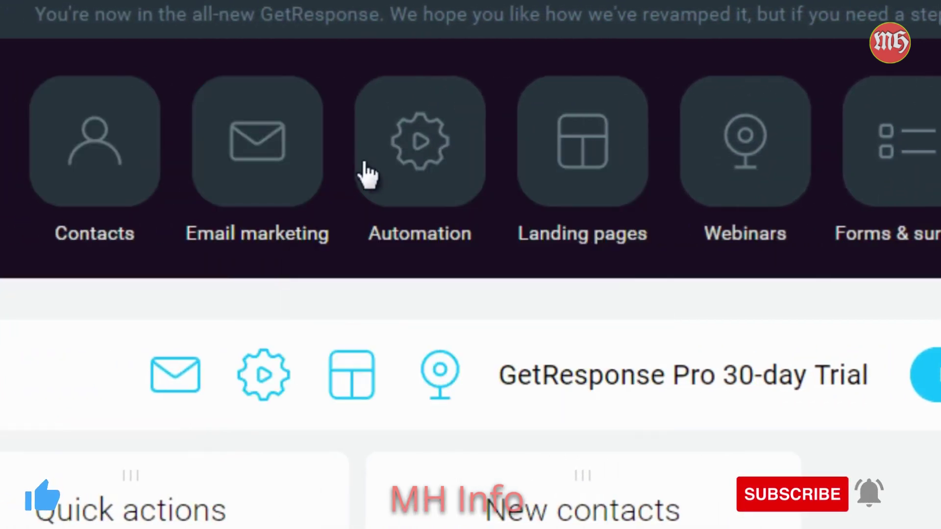
right_click(590, 140)
left_click(617, 146)
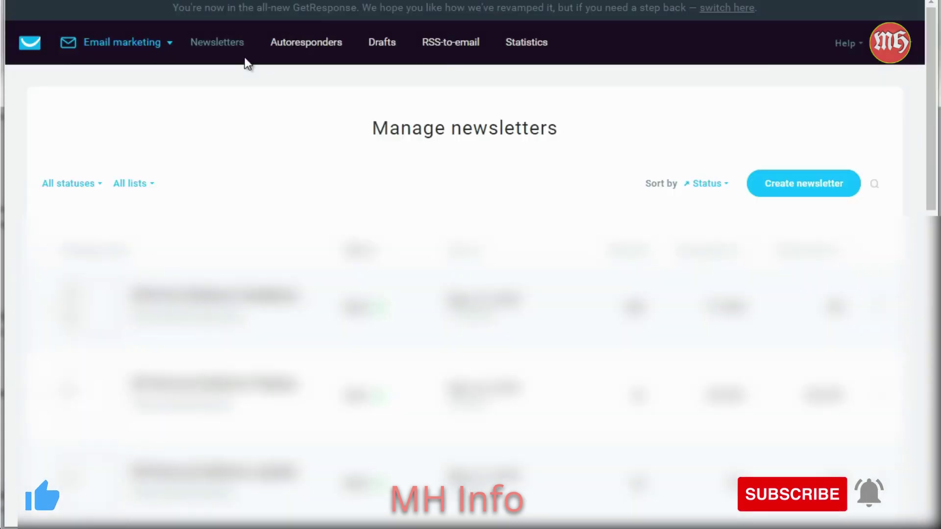
Look through the newsletters and contact lists pages and open the autoresponders management page
left_click(127, 51)
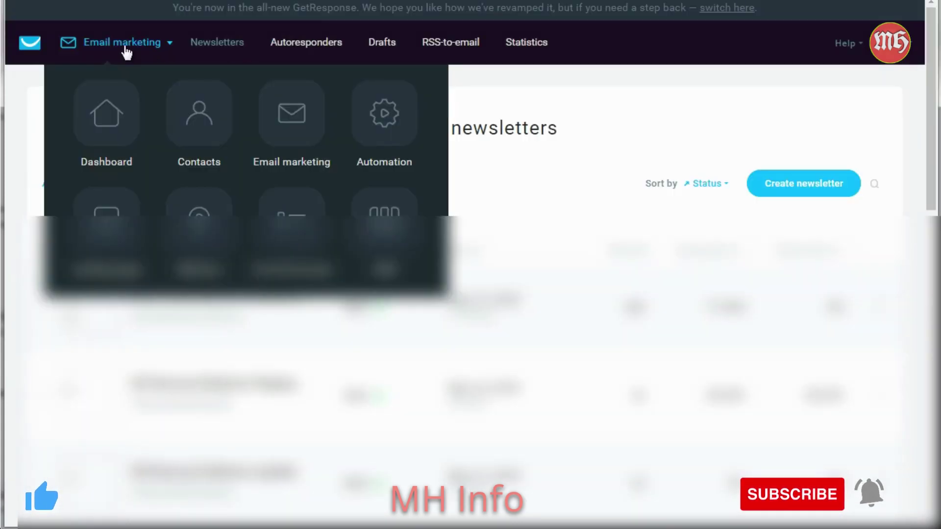
left_click(126, 47)
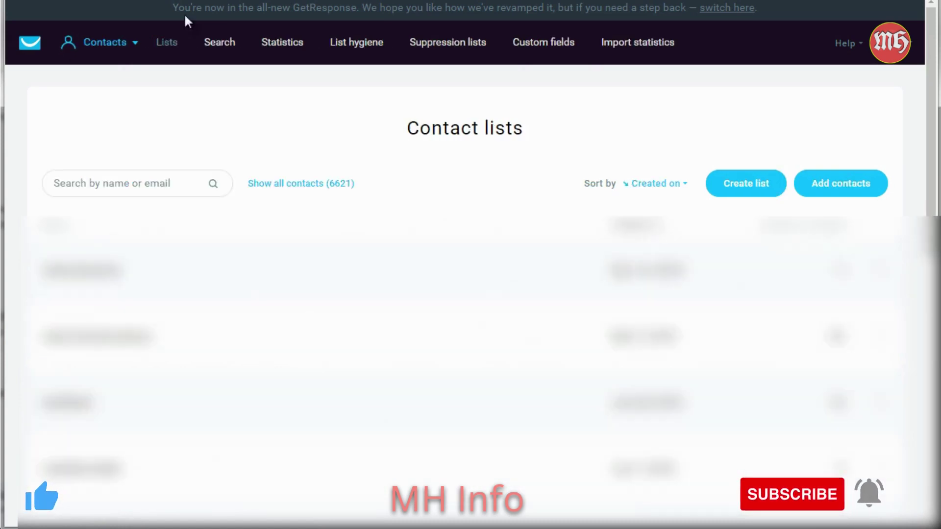
left_click(108, 43)
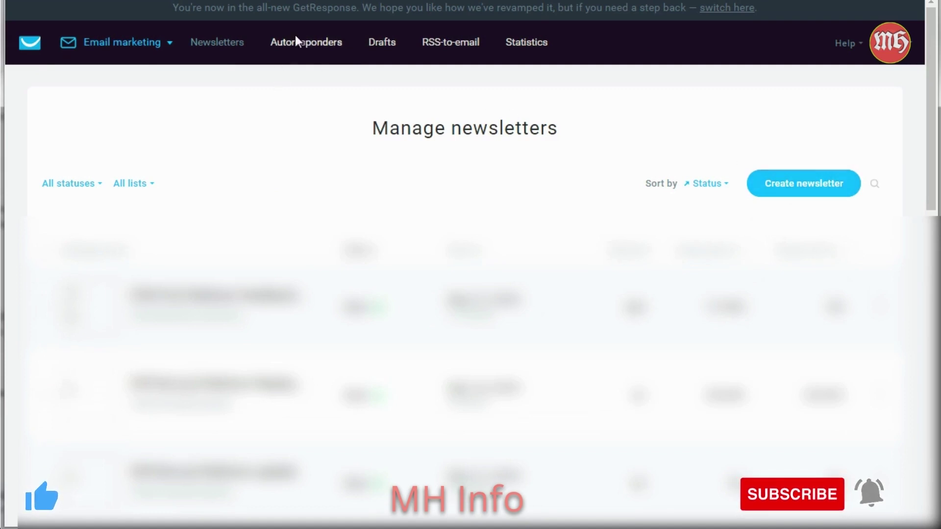
left_click(301, 47)
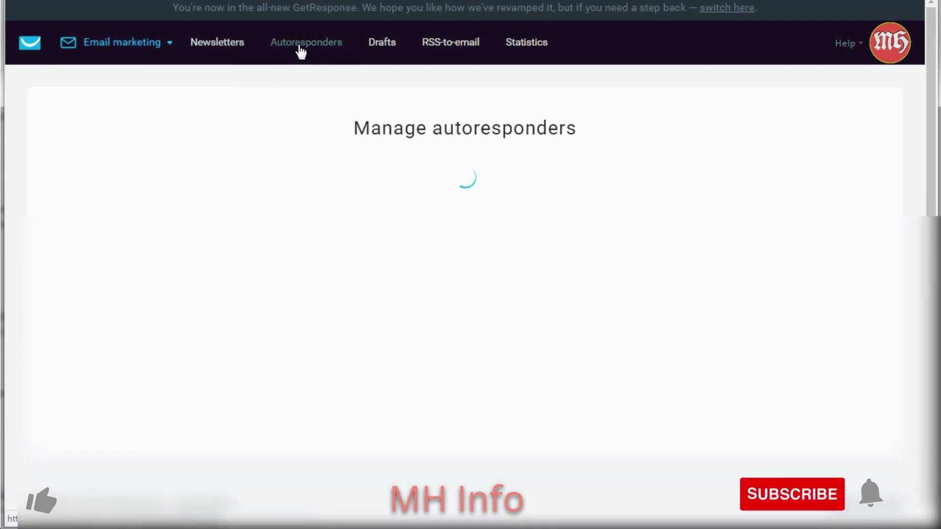
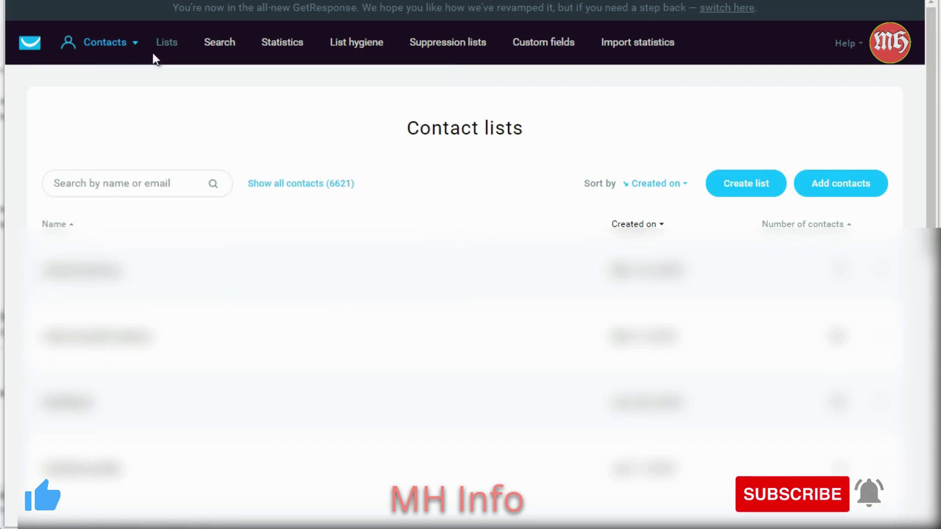
Start a new contact list and name it "newtestlist1"
left_click(745, 184)
left_click(358, 155)
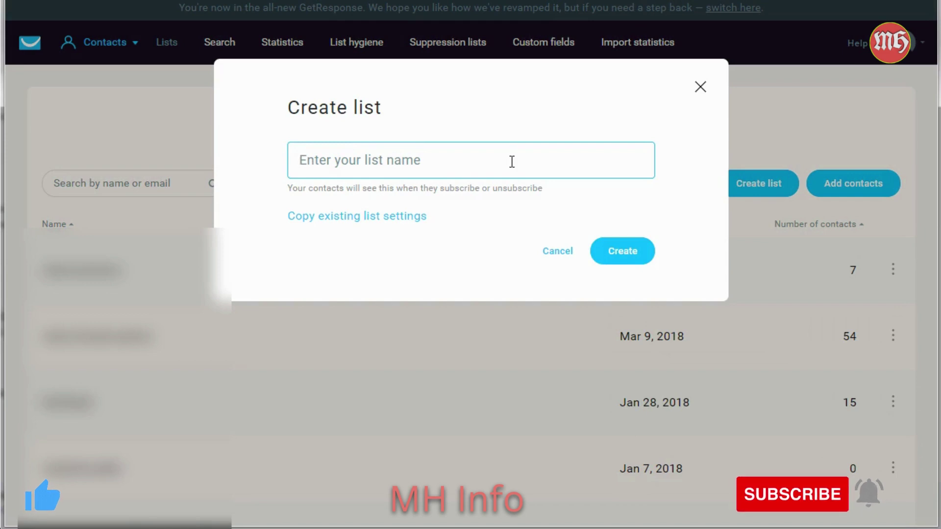
type("newtest")
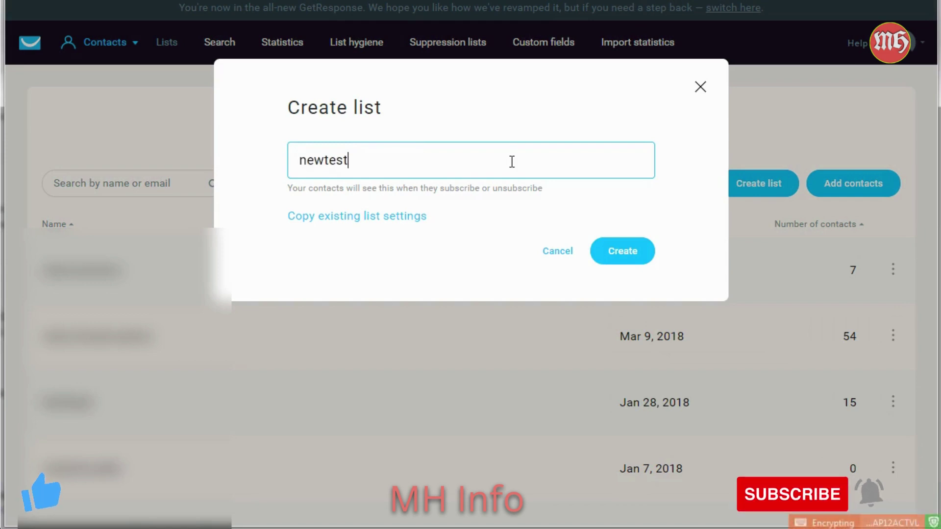
type("list1")
key("ctrl+a")
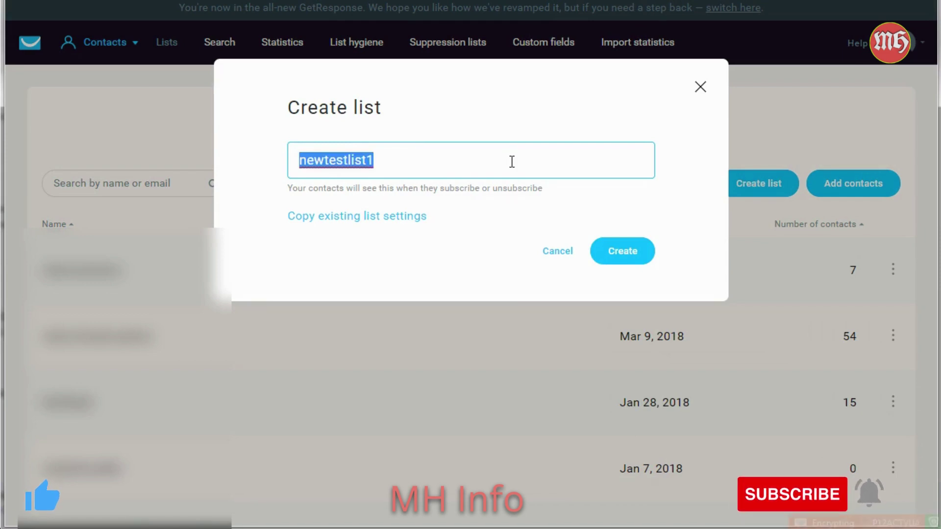
left_click(484, 125)
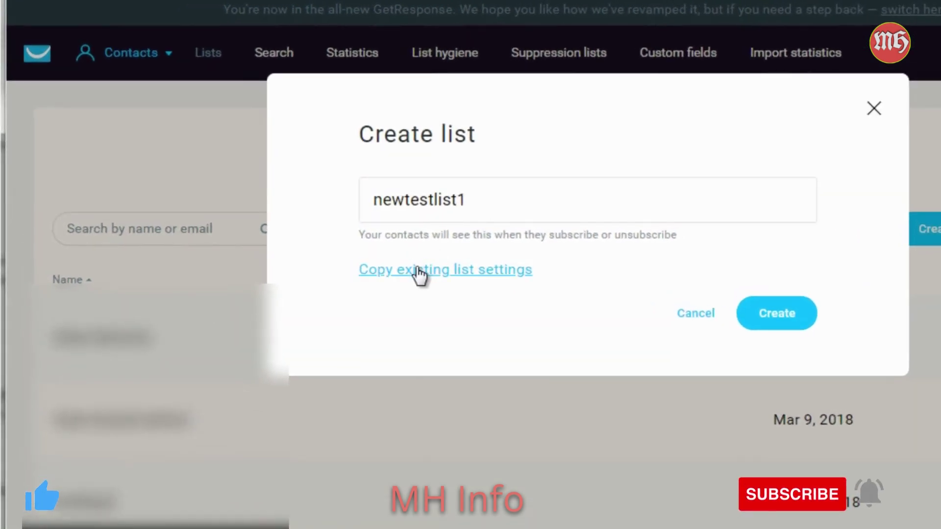
left_click(419, 274)
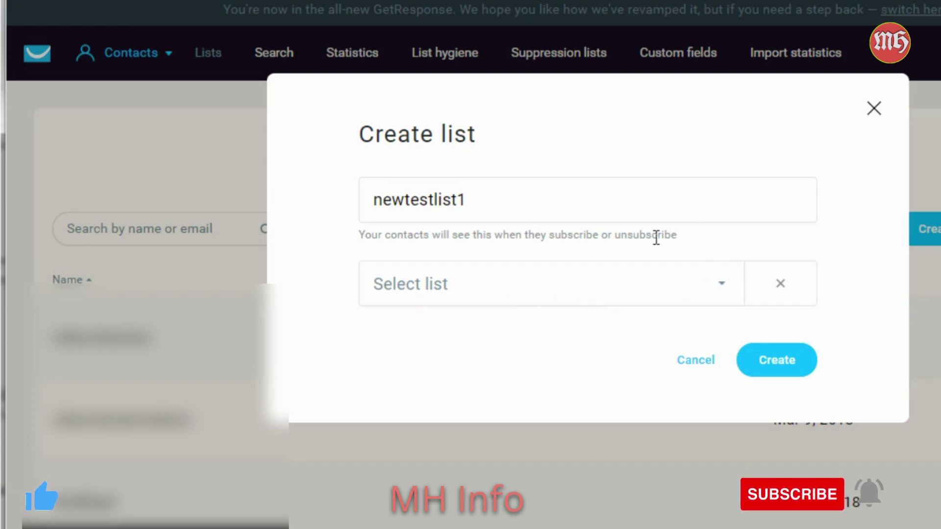
left_click(781, 366)
left_click(780, 285)
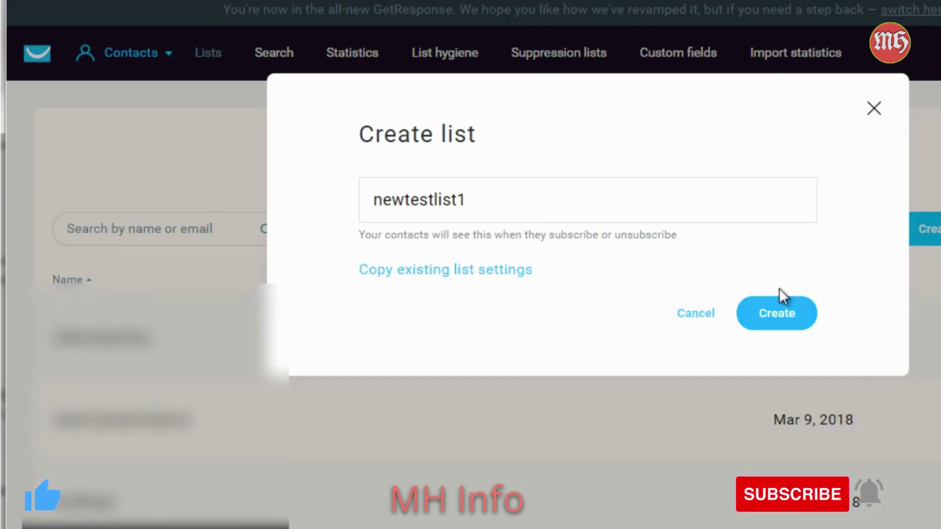
Create the list without copying existing settings, and open the list settings of "newtestlist1"
left_click(786, 326)
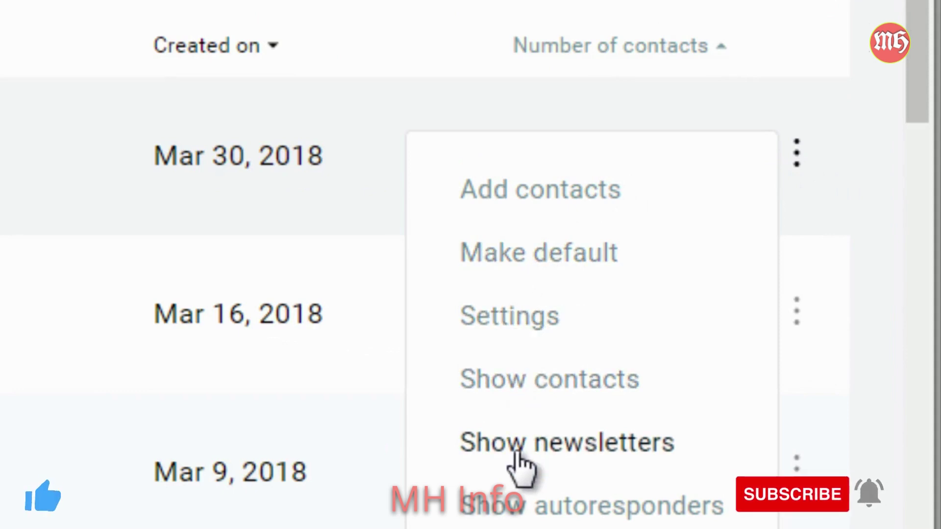
scroll(525, 509, "down", 2)
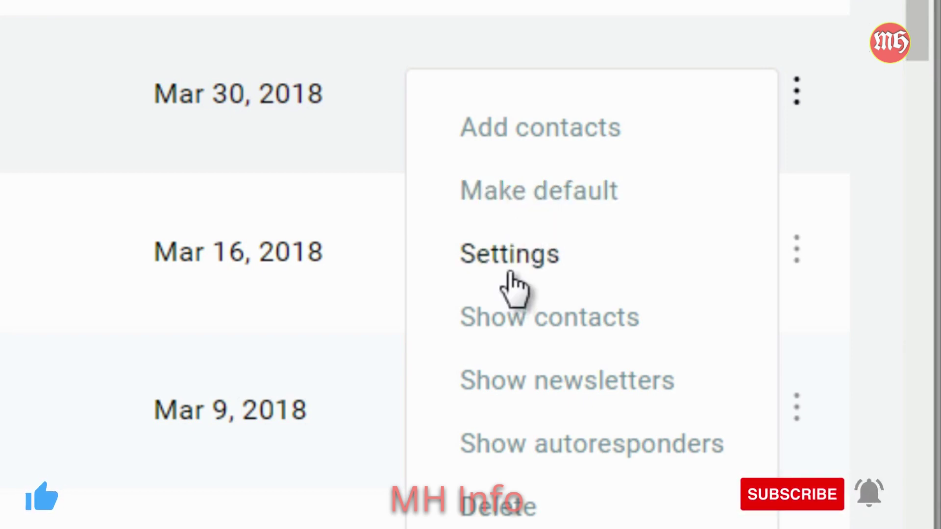
right_click(539, 260)
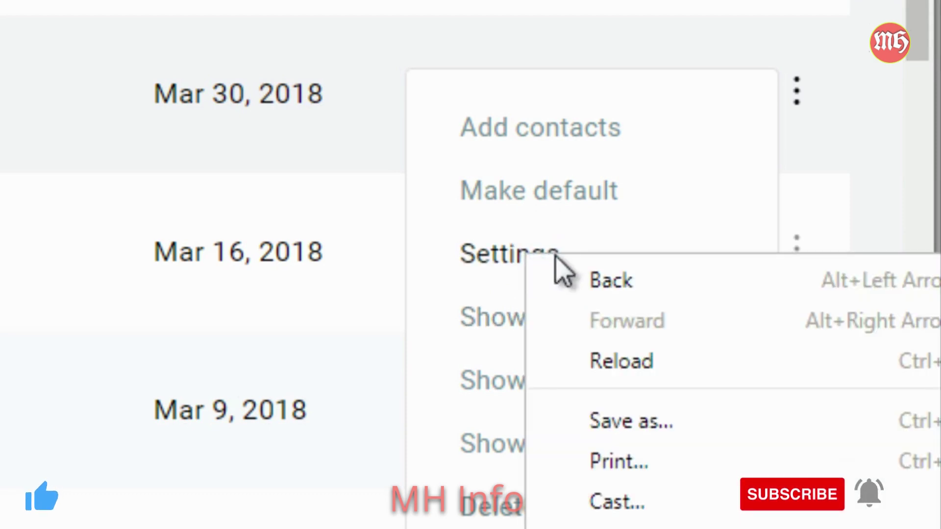
key("Escape")
left_click(495, 257)
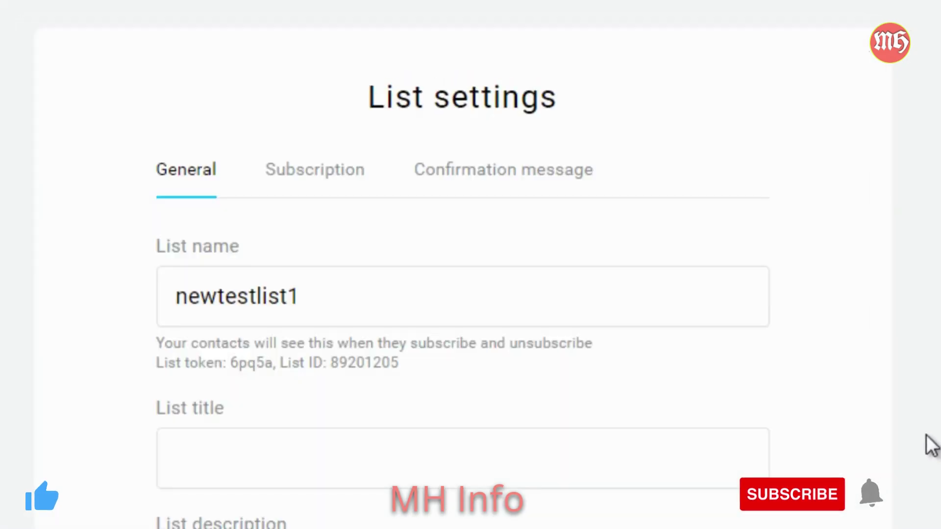
Examine the name, title, description and category fields in the general settings of "newtestlist1"
left_click(413, 303)
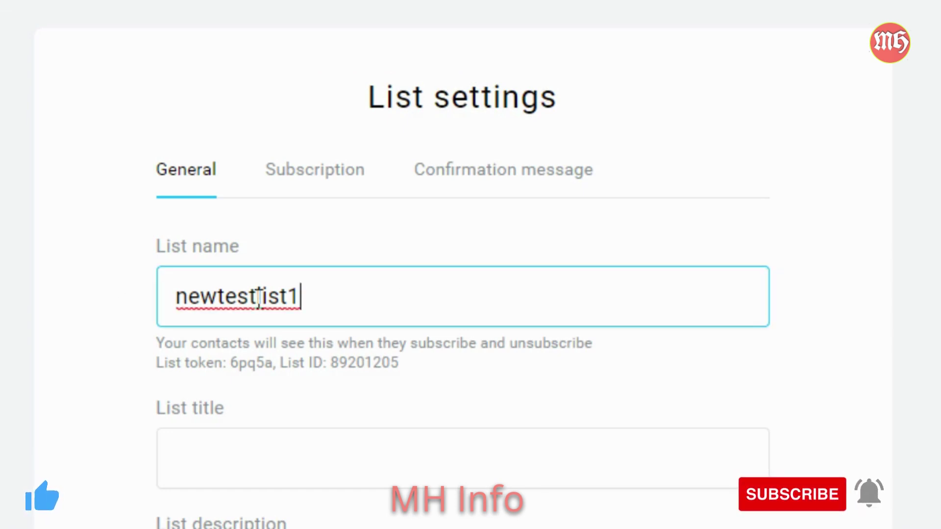
left_click(821, 213)
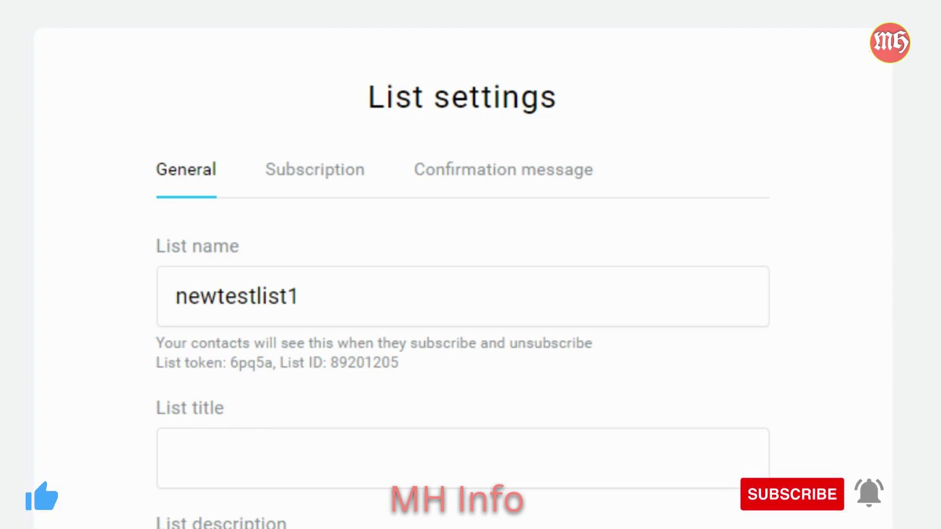
left_click(273, 449)
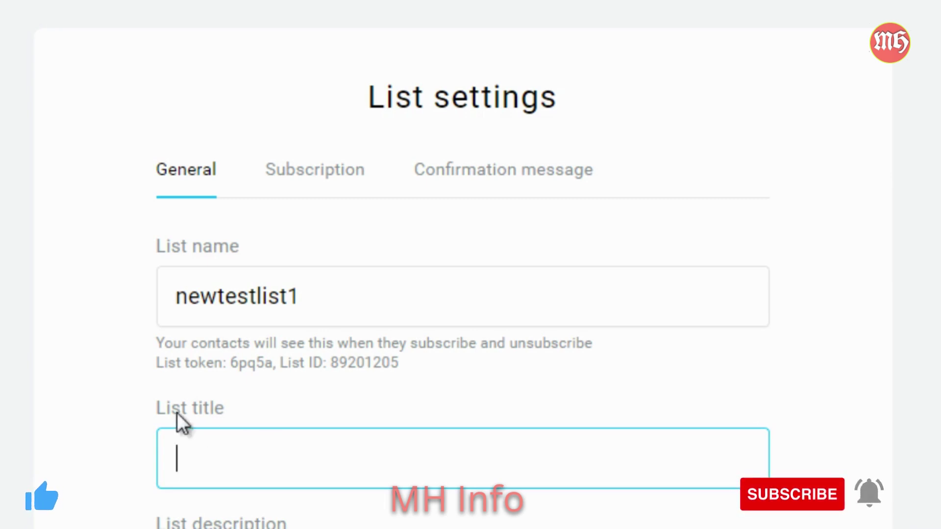
left_click(412, 342)
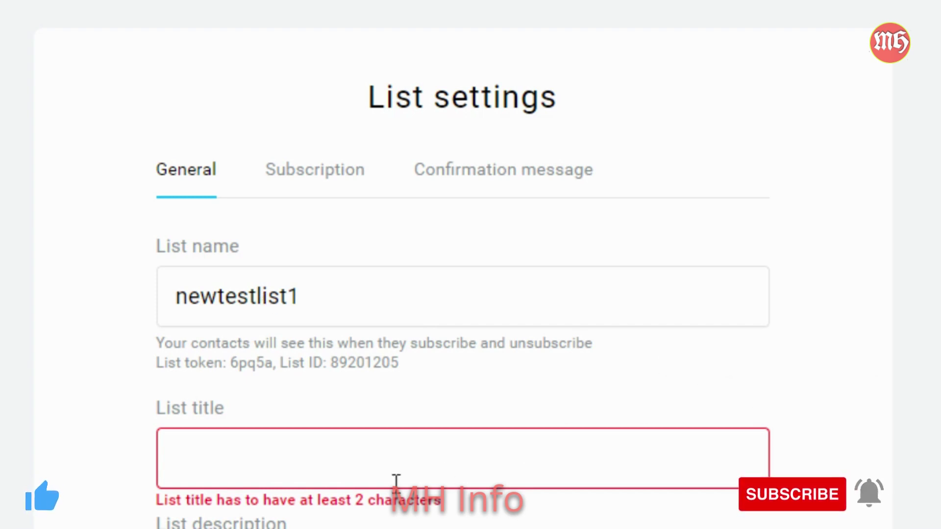
scroll(420, 515, "down", 3)
scroll(420, 519, "down", 2)
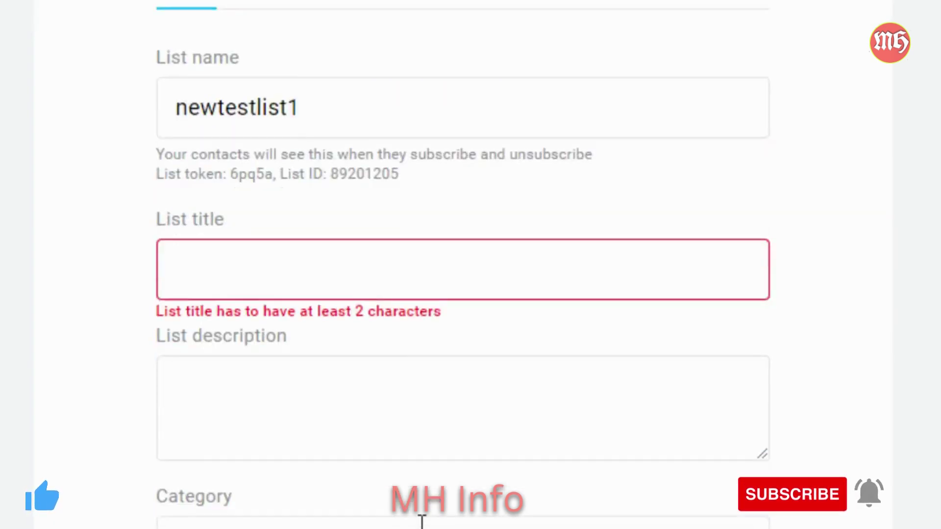
scroll(326, 485, "up", 3)
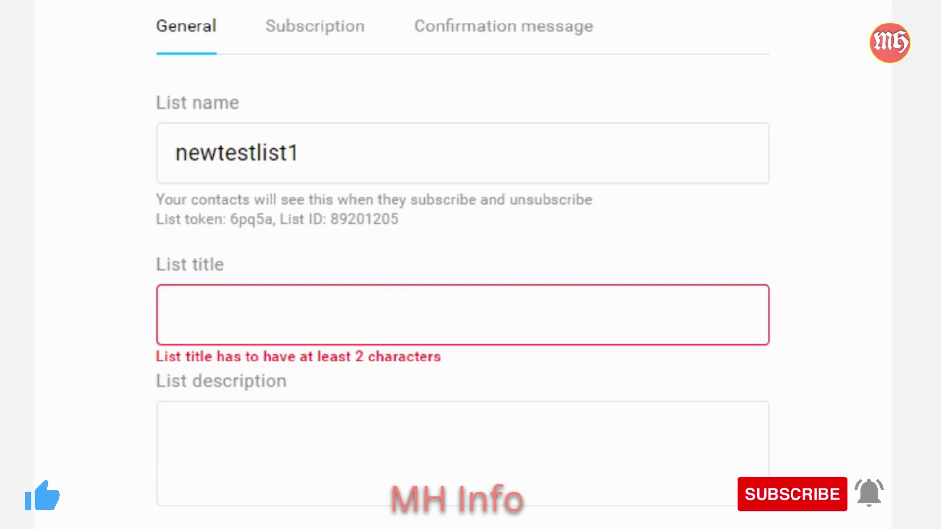
scroll(287, 512, "down", 2)
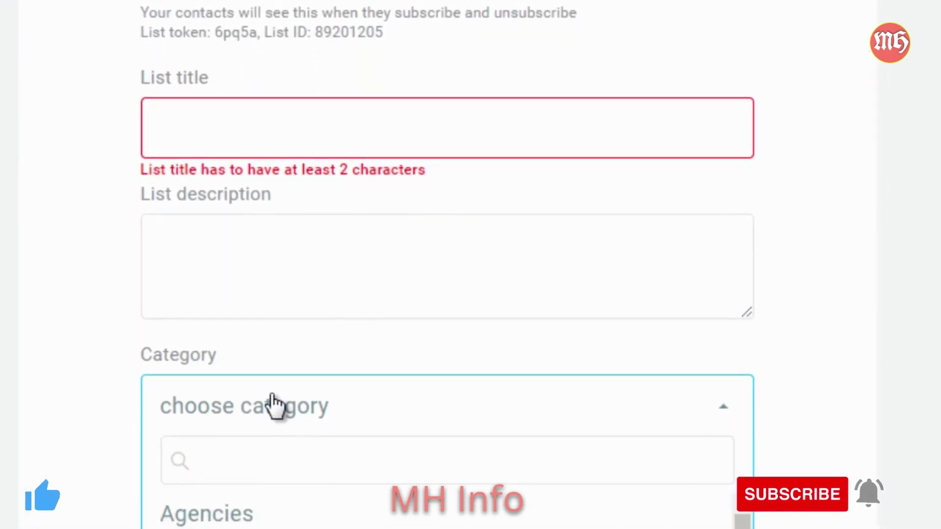
left_click(819, 315)
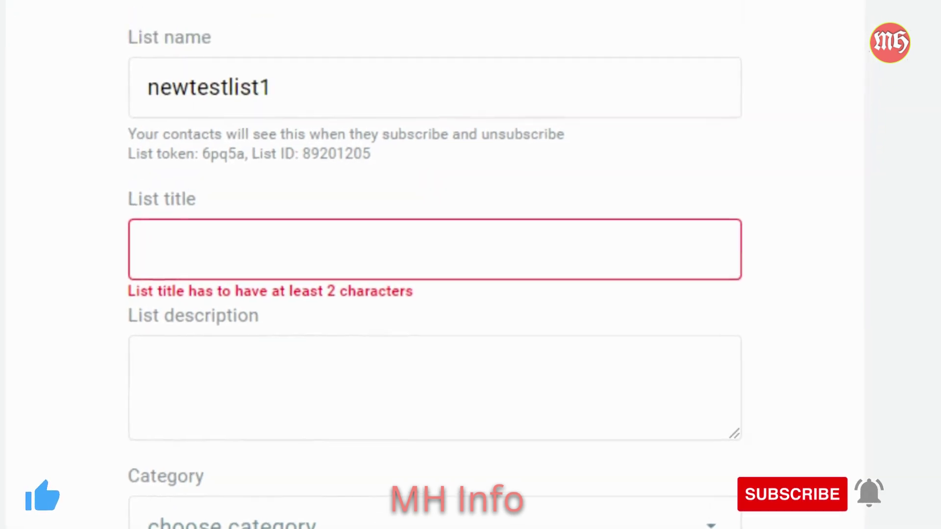
Open the subscription settings of the "newtestlist1" list to view its notification and double opt-in options
left_click(296, 160)
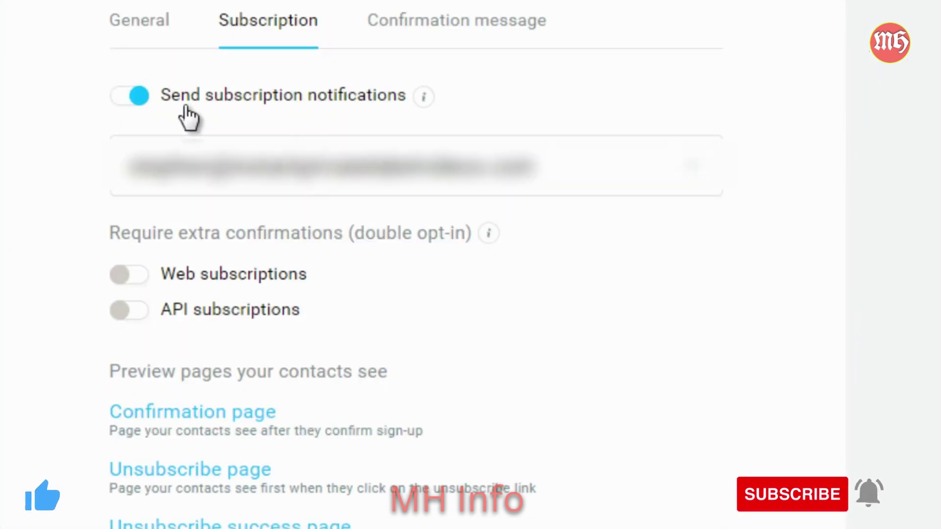
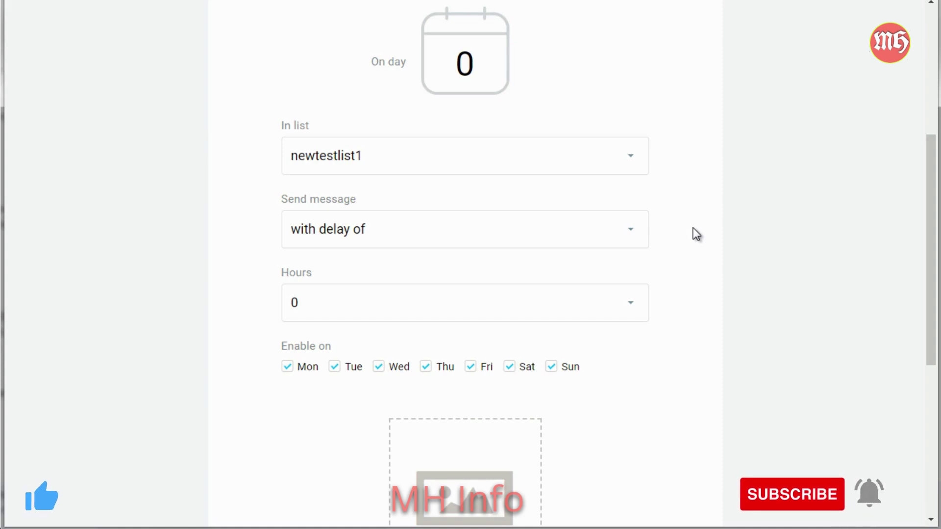
Exclude Saturday and Sunday from the days on which the autoresponder is enabled
scroll(693, 234, "down", 2)
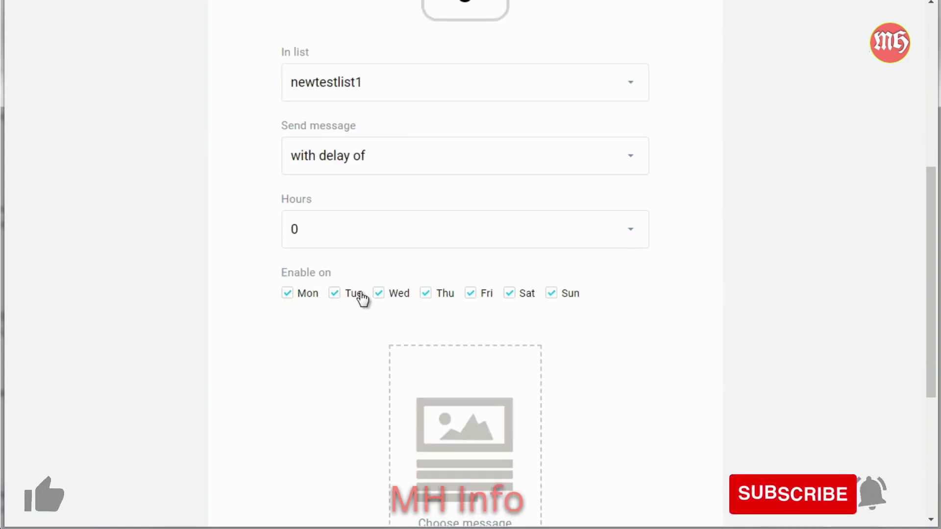
left_click(551, 298)
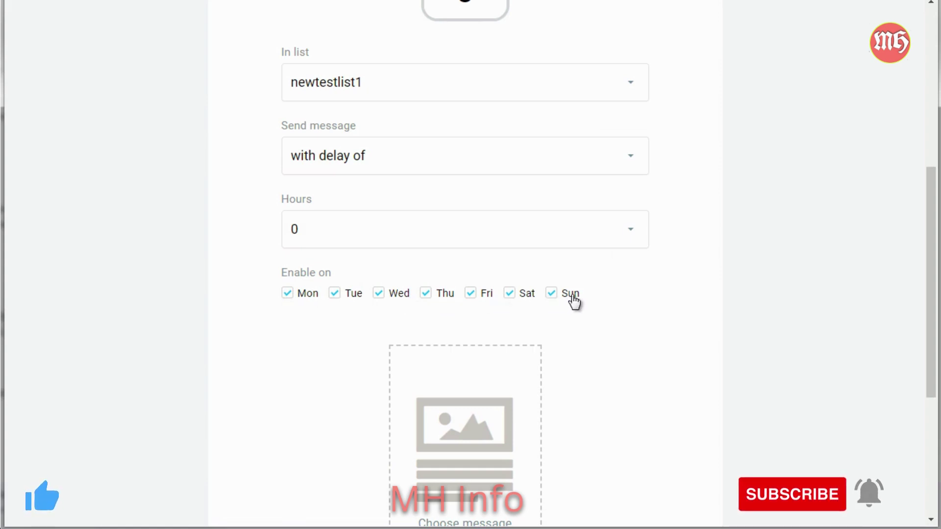
left_click(521, 300)
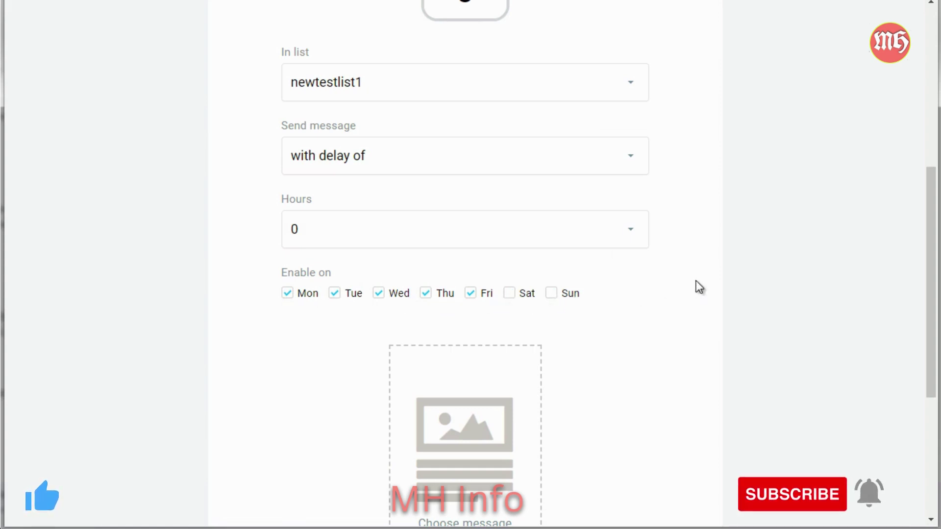
Set the autoresponder message to send immediately and enable it on Saturday and Sunday as well
left_click(603, 169)
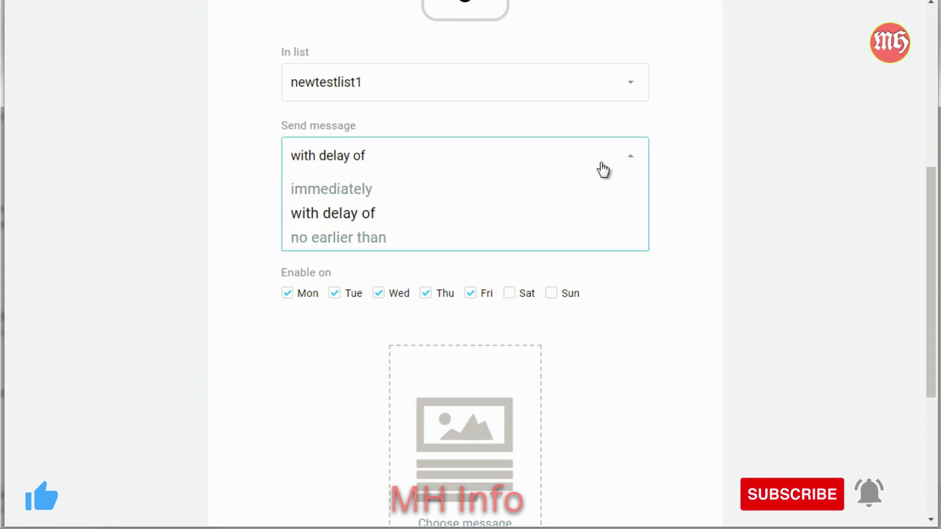
left_click(549, 195)
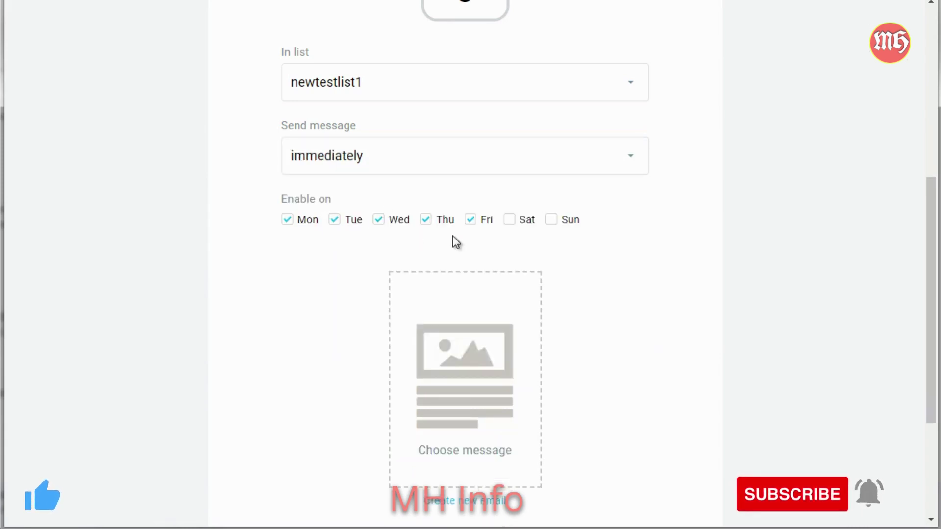
left_click(523, 225)
left_click(572, 226)
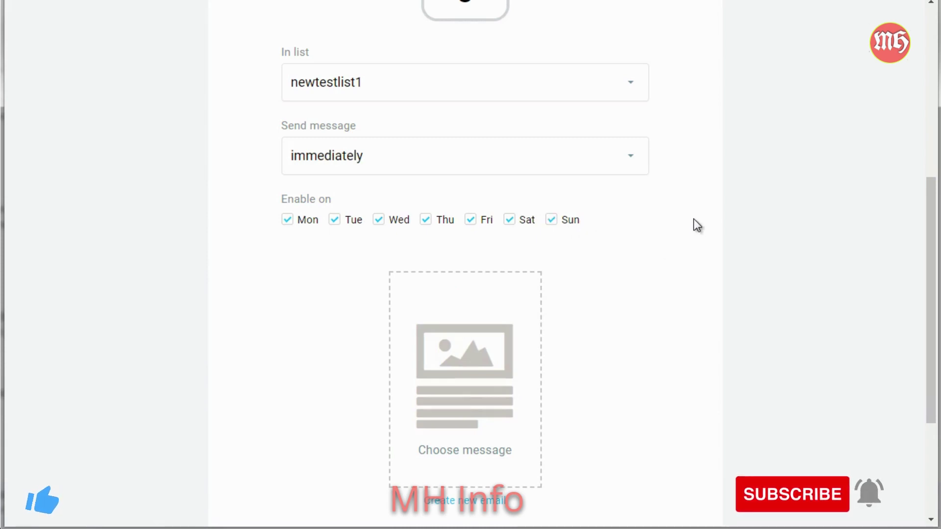
scroll(693, 218, "up", 3)
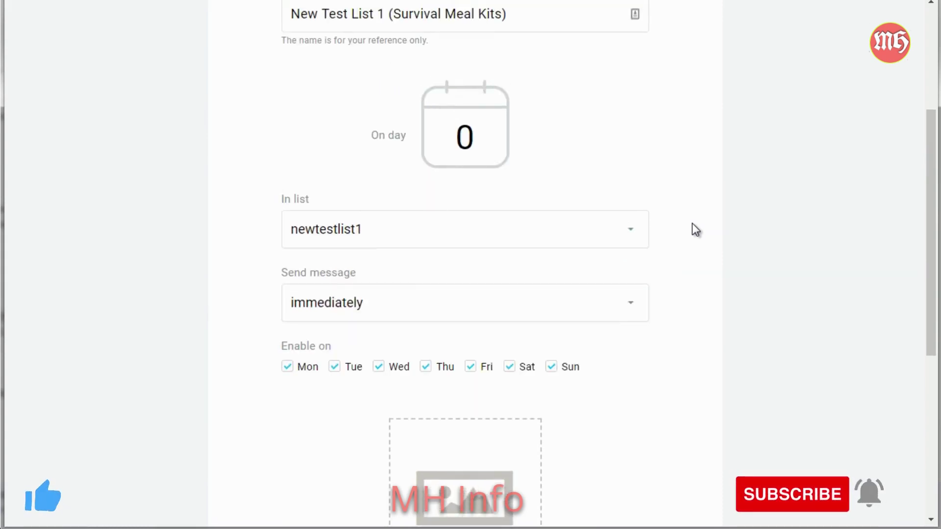
scroll(692, 222, "down", 2)
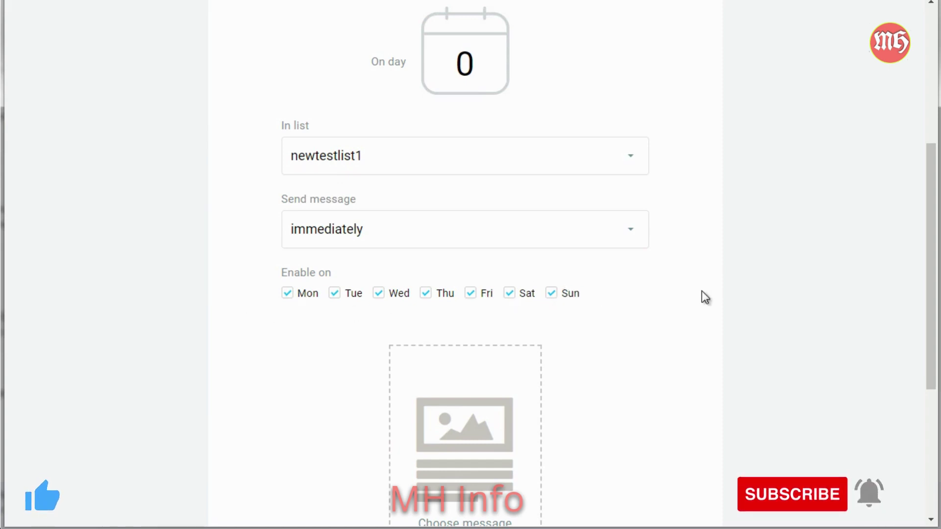
Create a new email for the autoresponder and name the message "SurvivalKit - Email1"
scroll(701, 298, "down", 4)
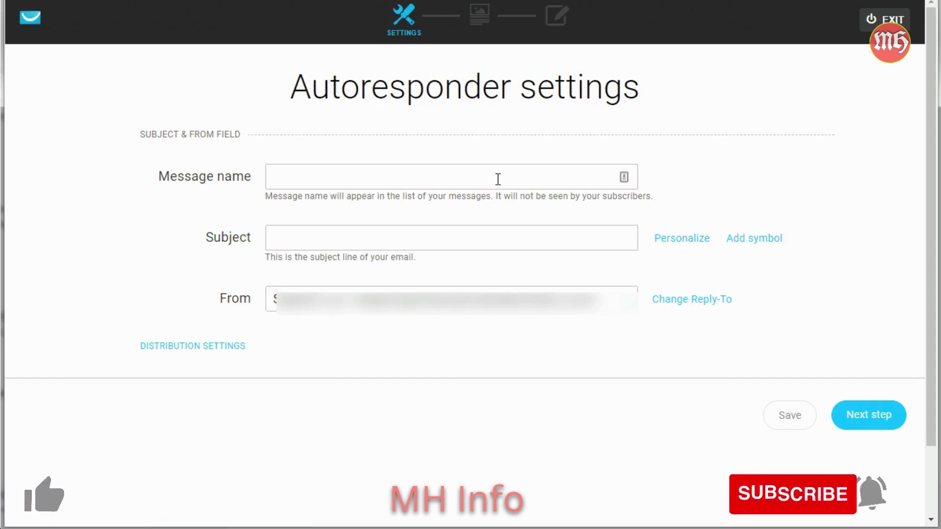
left_click(498, 179)
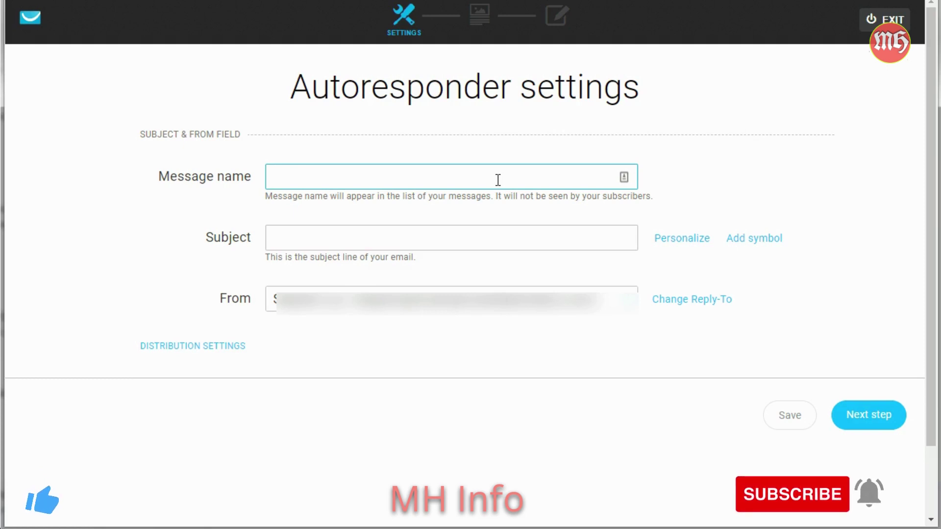
type("Surviv")
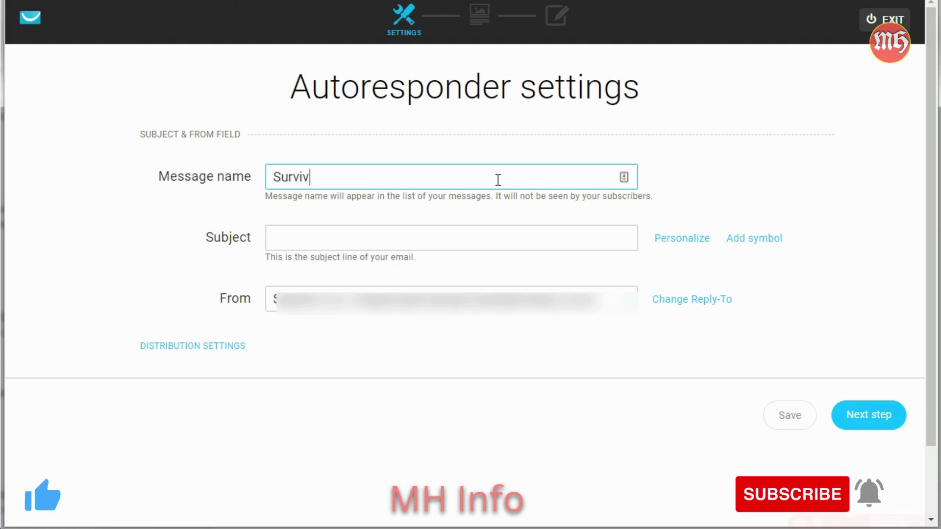
type("alKit - Email1")
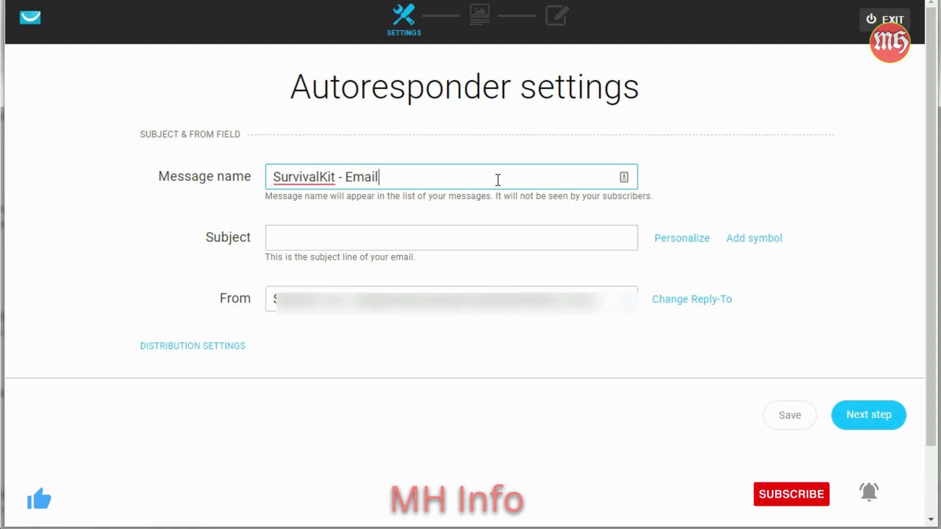
Enter "Welcome to Survival X" as the email's subject and look at the personalization options
left_click(310, 241)
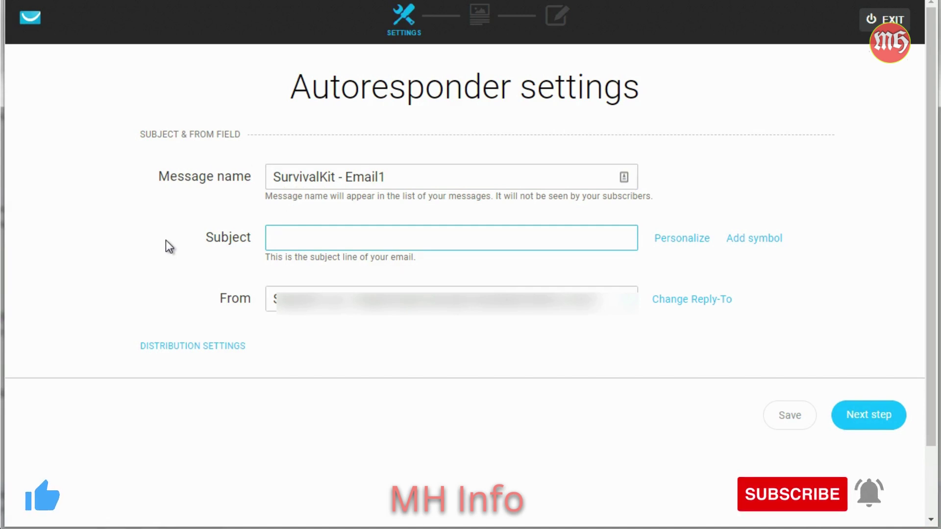
type("SurvivalKit - Email1")
key("ctrl+a")
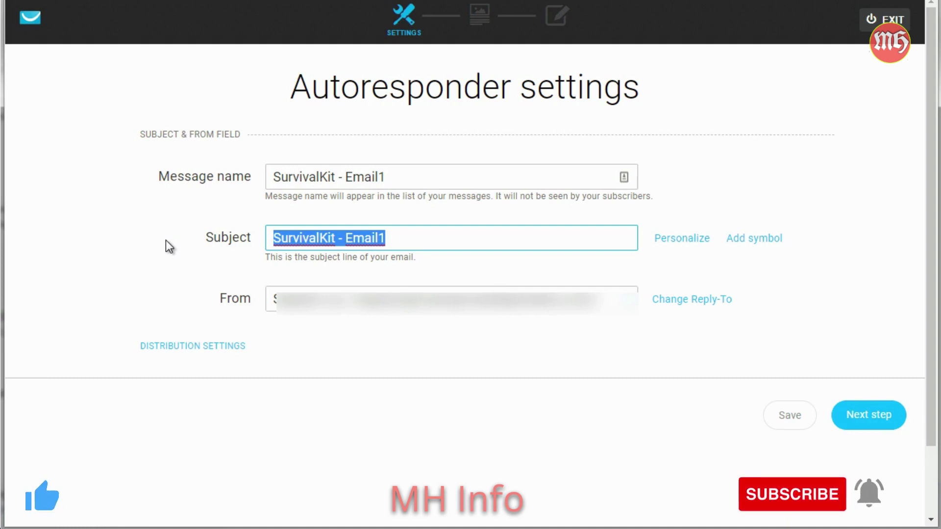
type("Welcome")
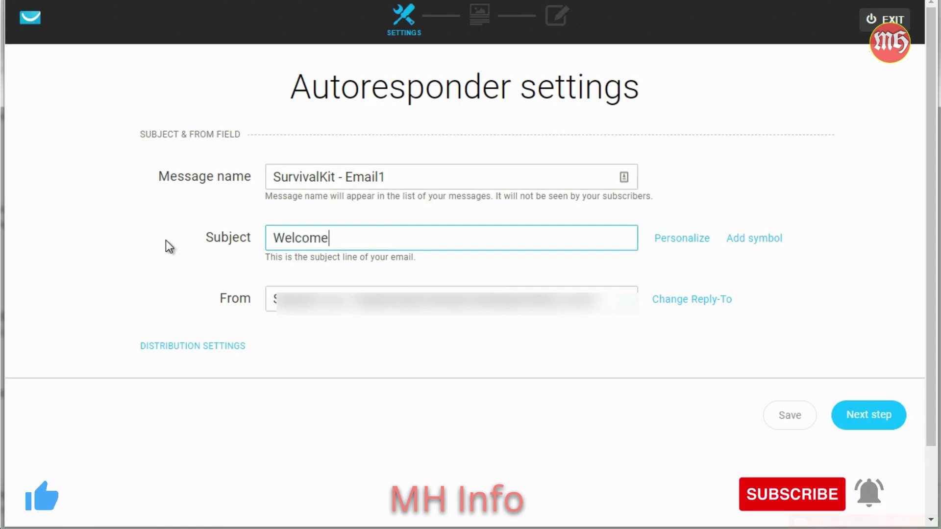
type(" to Survival X")
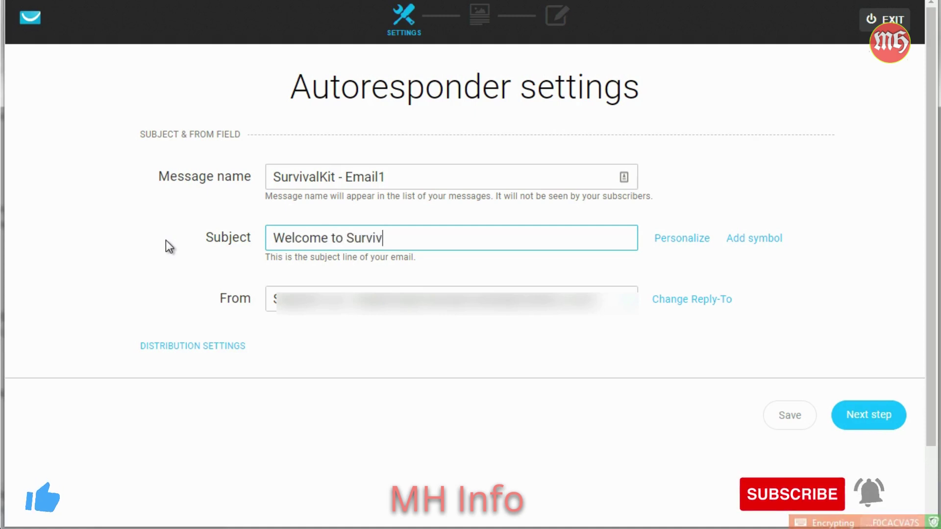
left_click(682, 238)
left_click(801, 358)
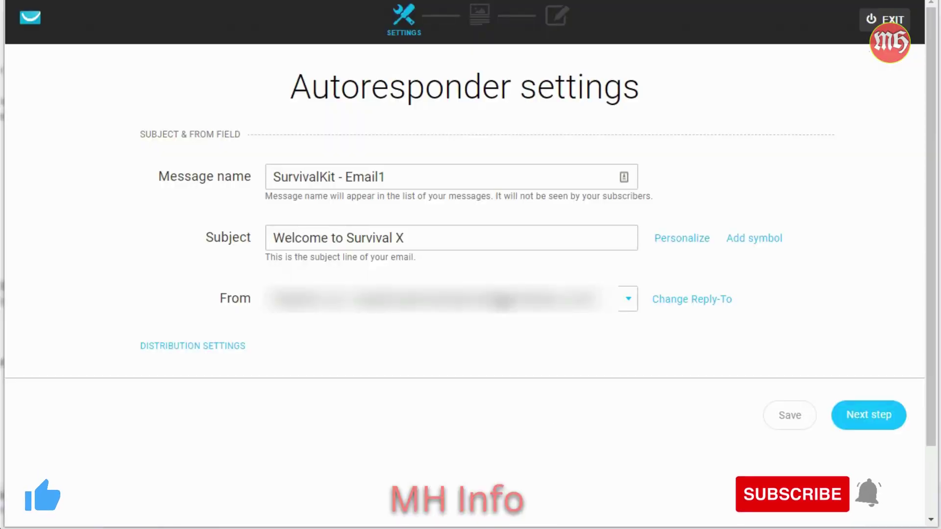
Replace "Survival X" in the subject line so that it reads "Welcome to Survival Meal Kits"
left_click(411, 180)
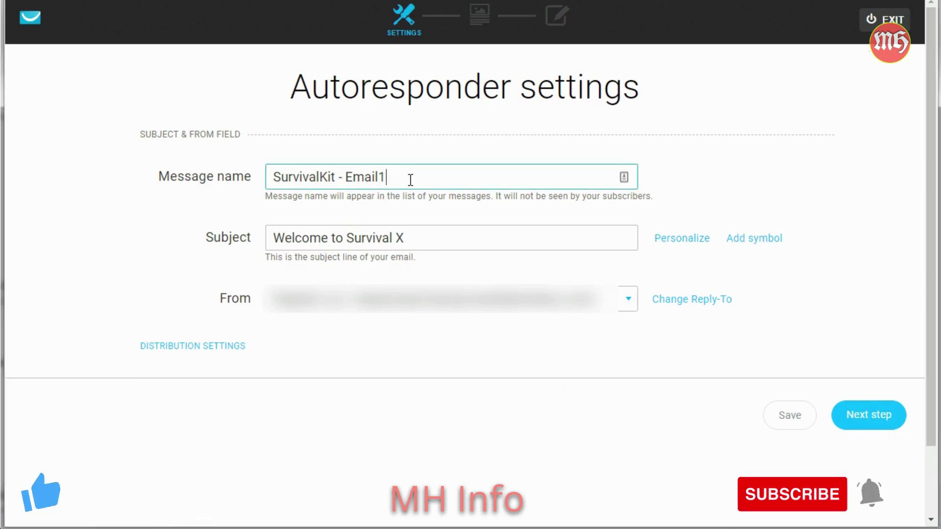
left_click(198, 239)
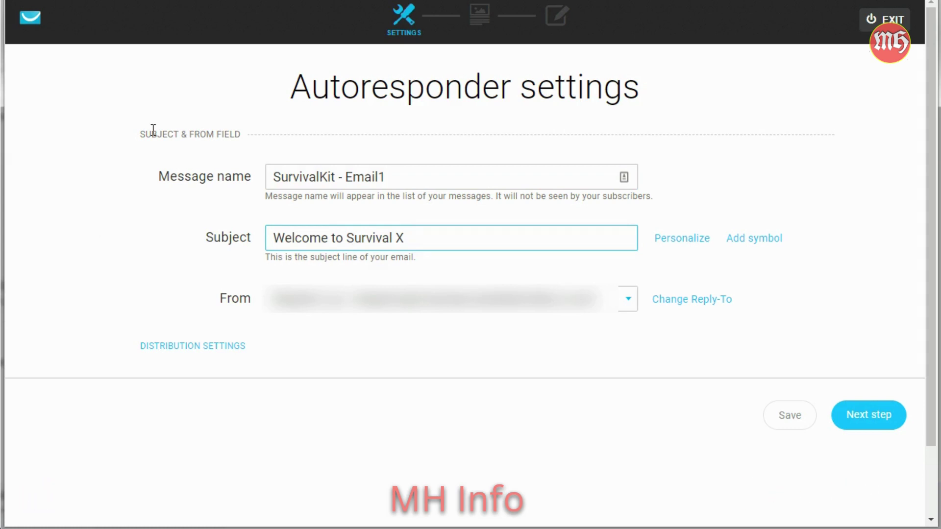
left_click_drag(430, 236, 346, 234)
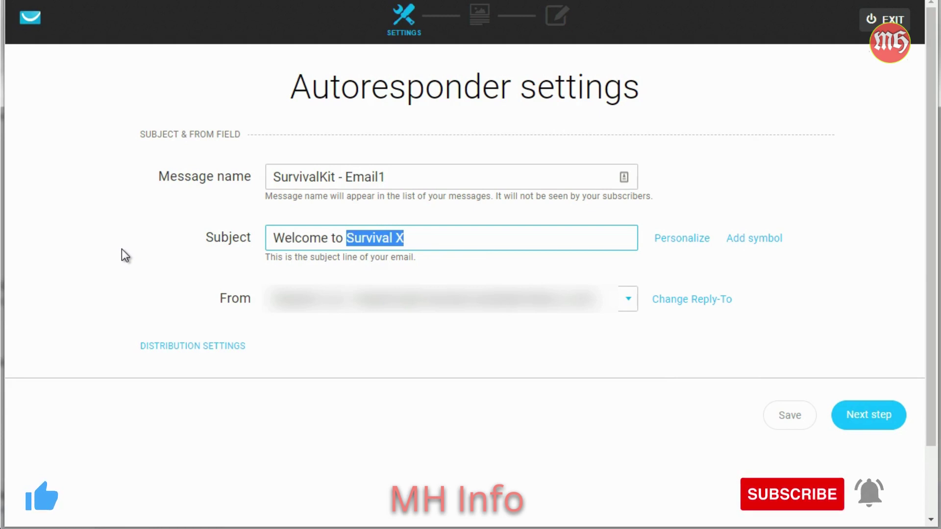
type("Survival Meal Kits")
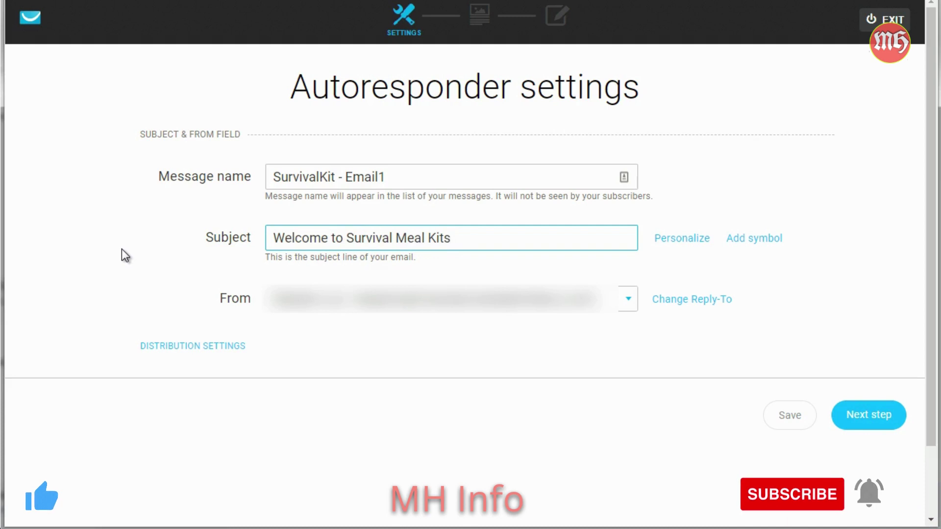
Set the email's subject line to "Here's your top 5 survival guide"
key("ctrl+a")
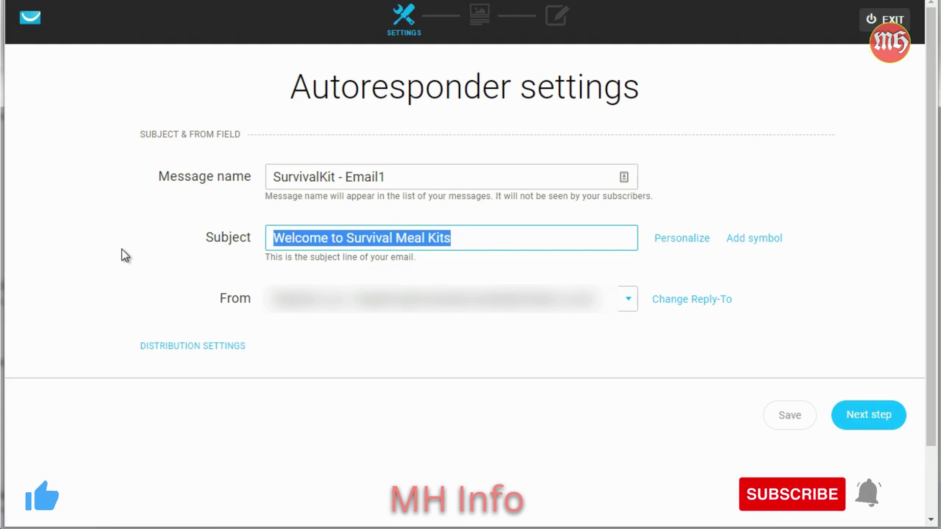
type("Here's your top 5 survival guiie")
key("BackSpace")
key("BackSpace")
type("de")
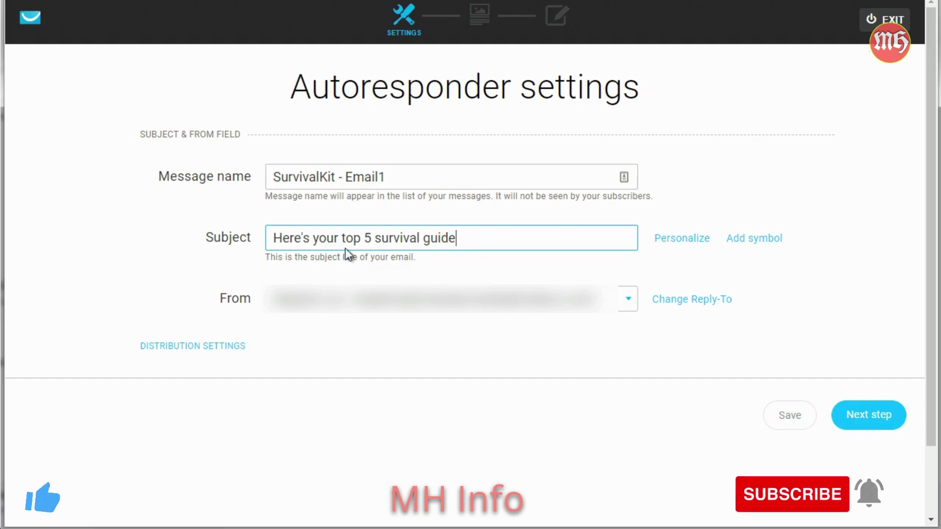
Examine the personalization fields and symbols available for the subject line and review the message name without inserting anything
left_click(686, 239)
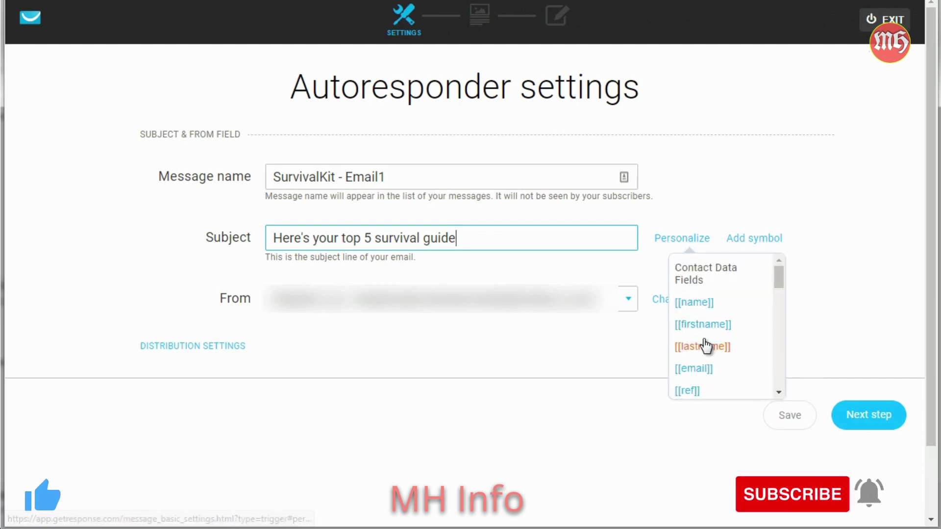
left_click(358, 228)
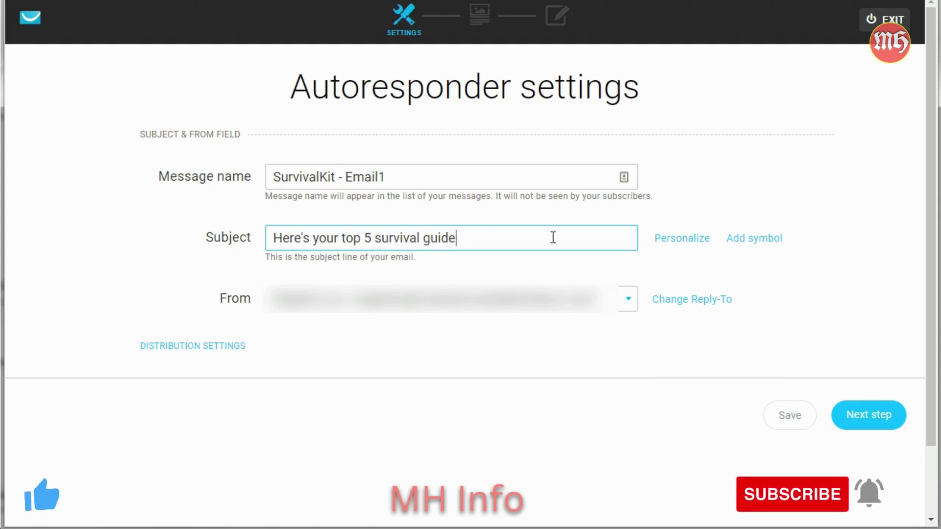
mouse_move(760, 237)
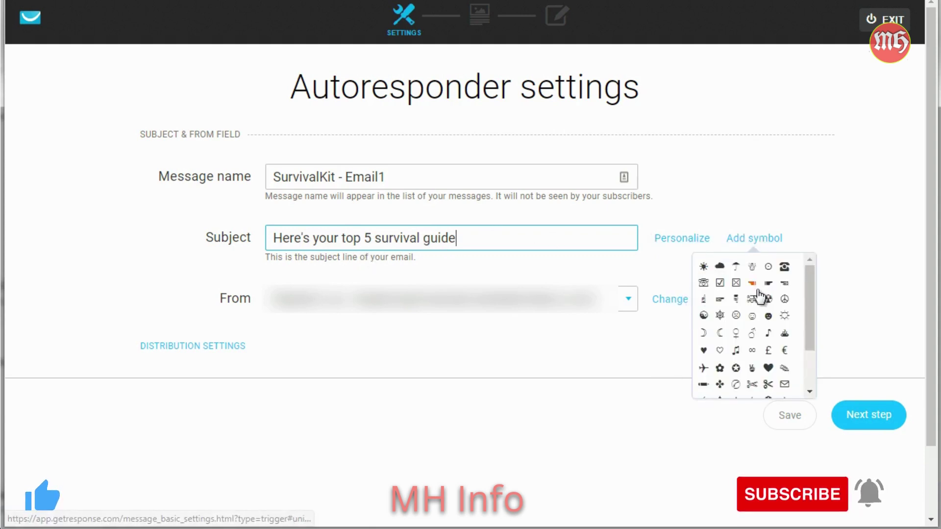
left_click(436, 373)
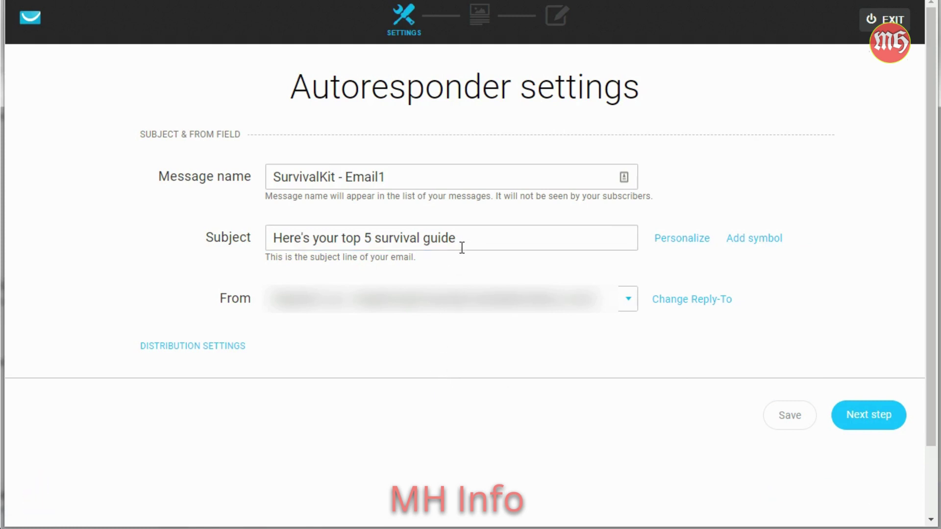
mouse_move(768, 240)
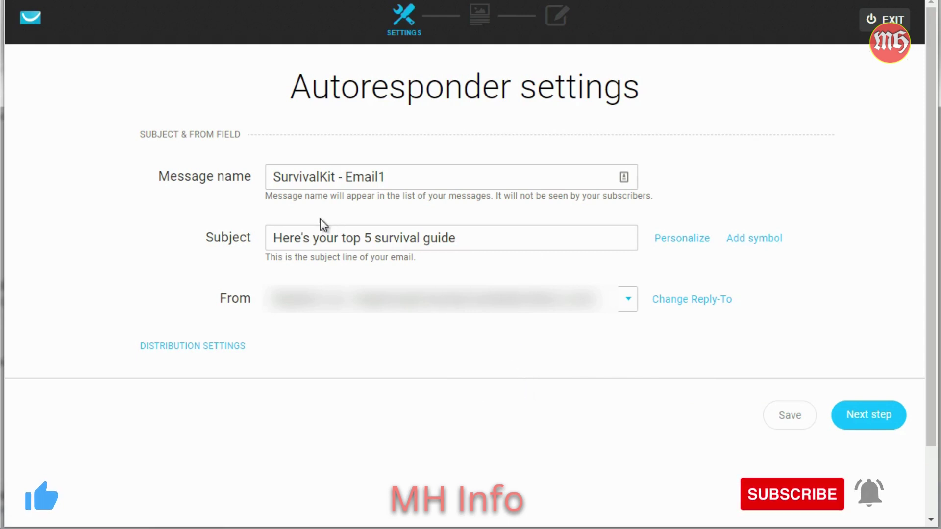
left_click(436, 183)
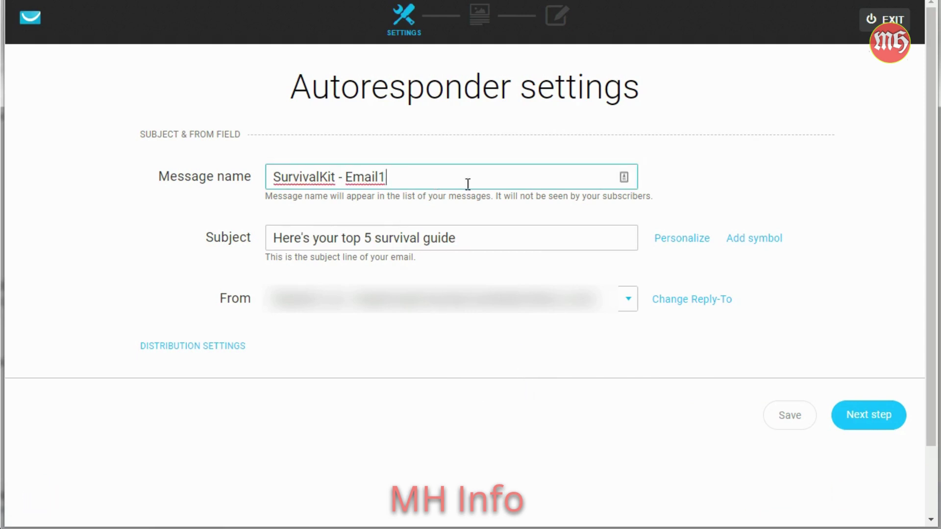
left_click(677, 165)
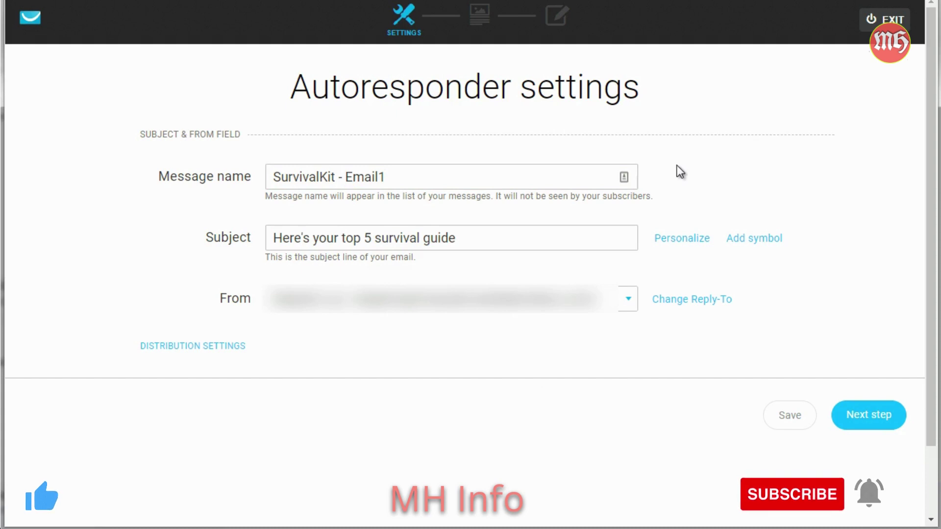
left_click(682, 238)
left_click(606, 352)
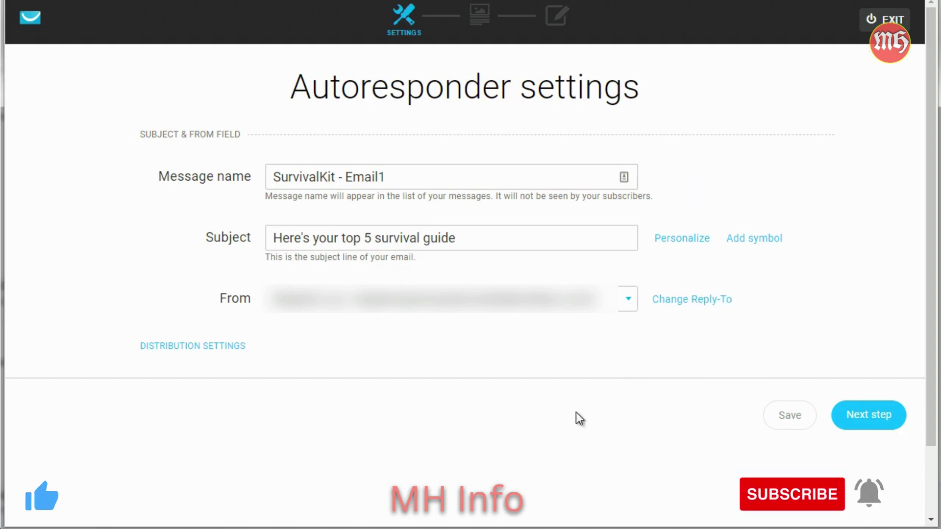
Continue from the autoresponder settings to the template selection and look over the predesigned templates
left_click(868, 415)
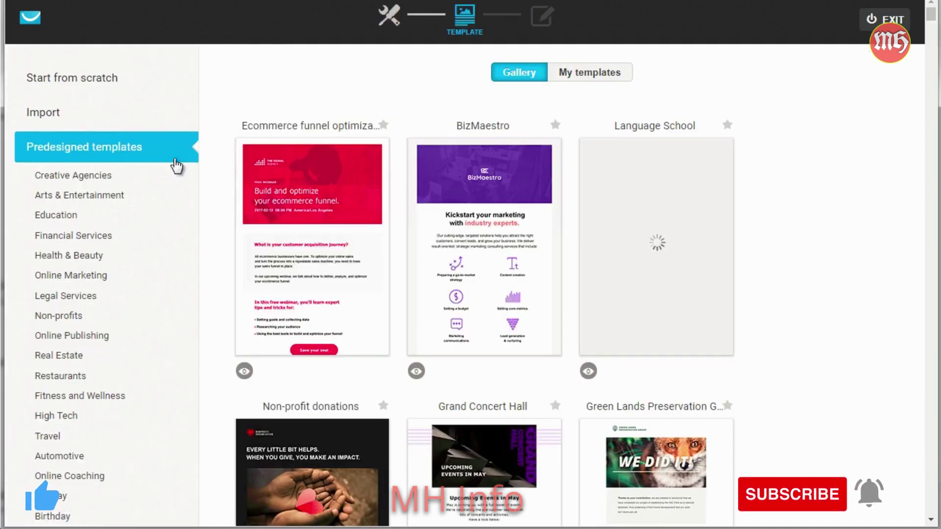
mouse_move(651, 187)
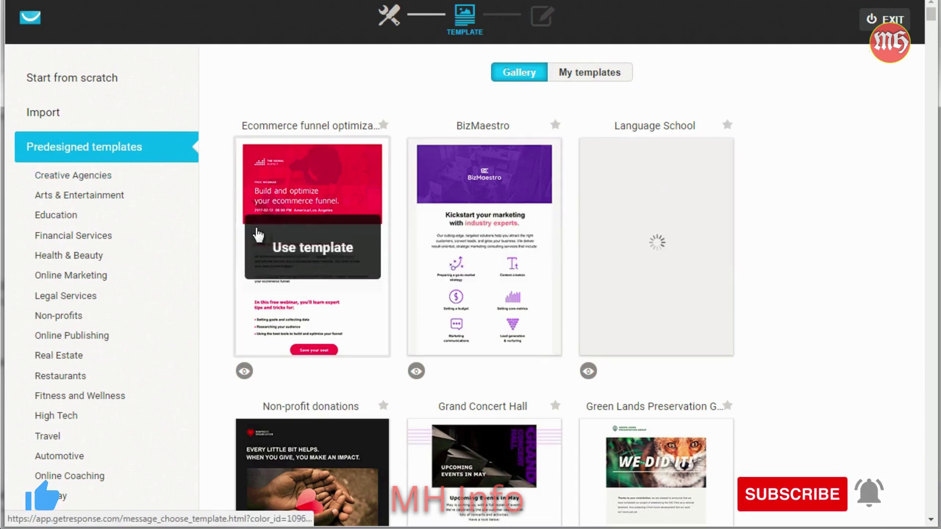
Examine the predesigned template gallery, its category list and the Plain Text and HTML code editor alternatives
scroll(214, 229, "down", 3)
scroll(228, 259, "down", 3)
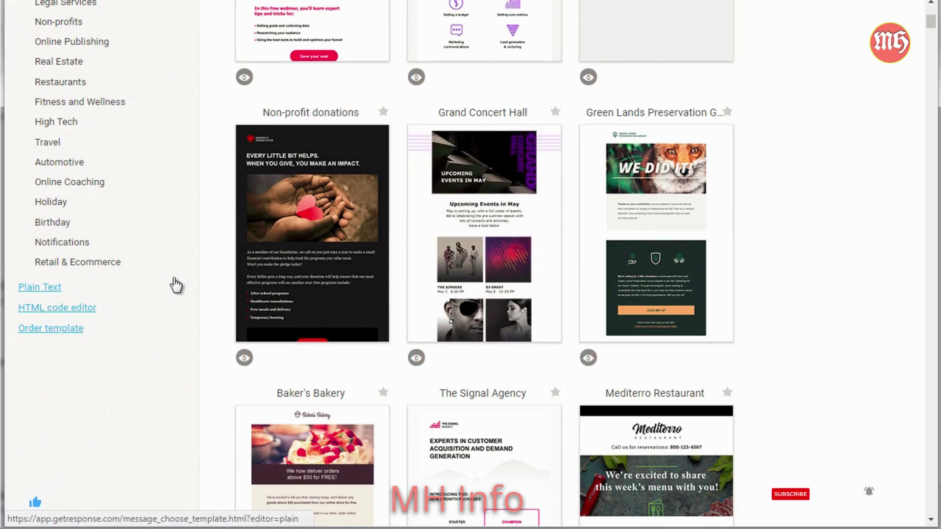
scroll(185, 279, "up", 6)
scroll(185, 279, "down", 2)
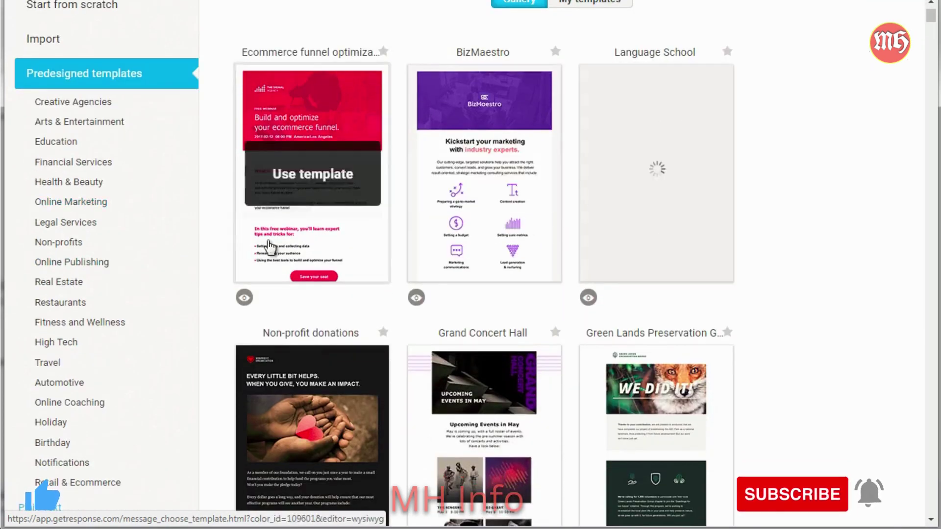
scroll(213, 225, "down", 2)
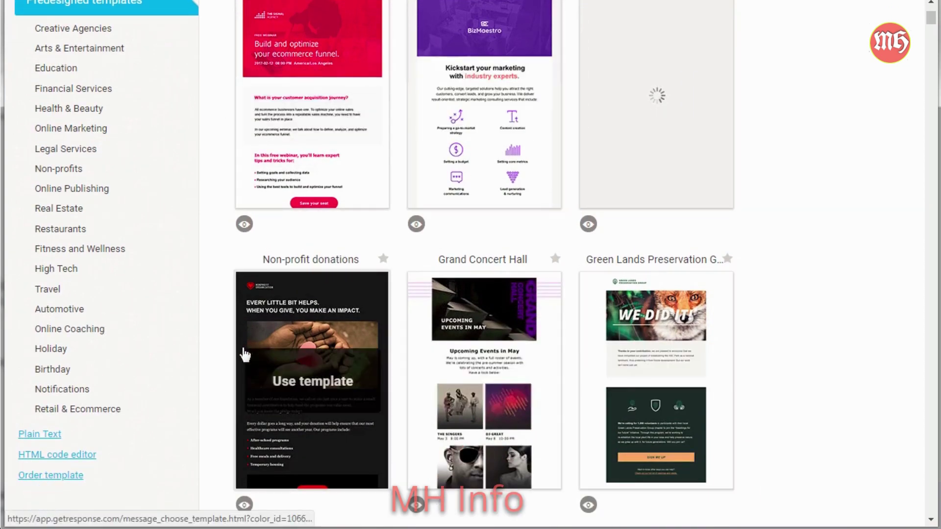
scroll(211, 324, "down", 2)
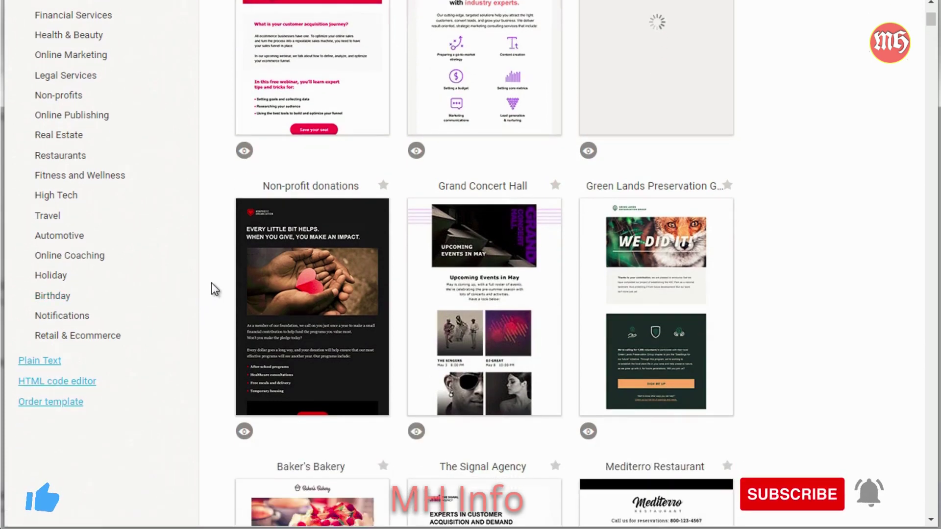
scroll(211, 283, "down", 2)
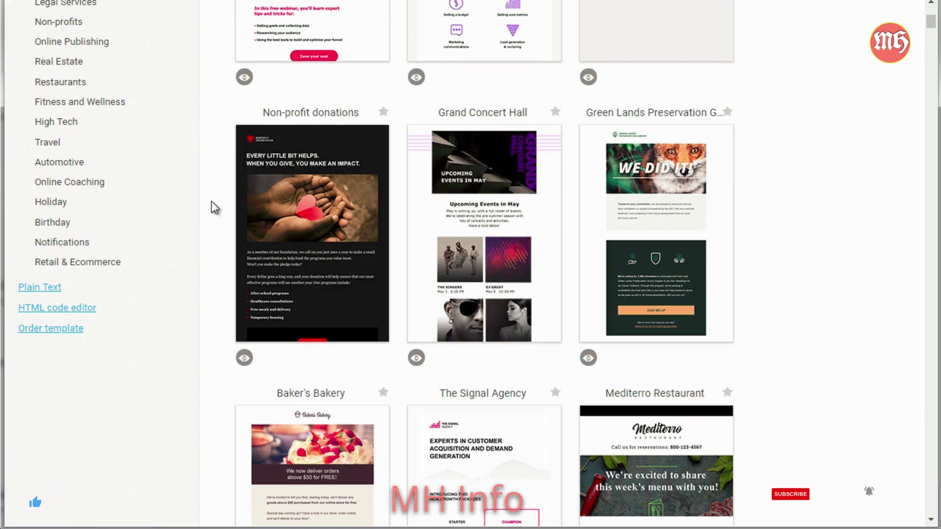
scroll(210, 211, "up", 6)
scroll(210, 211, "down", 2)
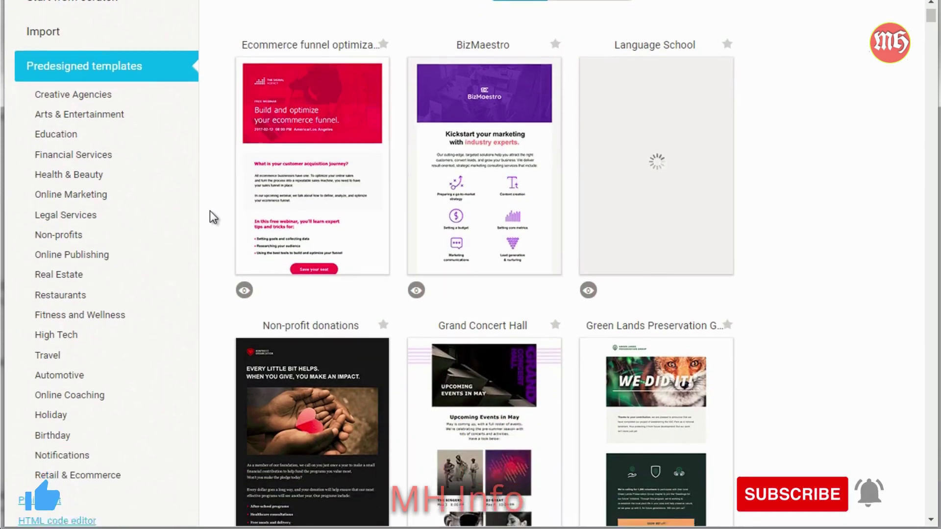
scroll(210, 210, "down", 3)
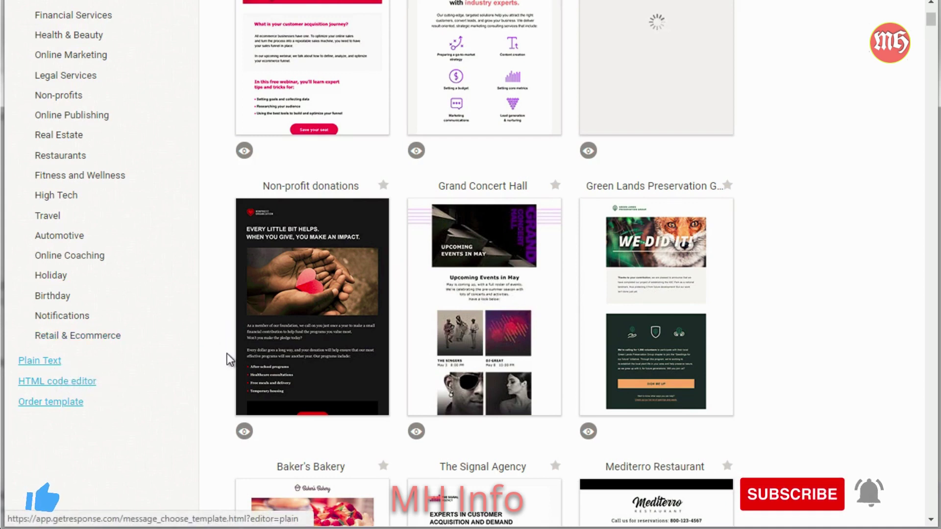
scroll(212, 354, "down", 6)
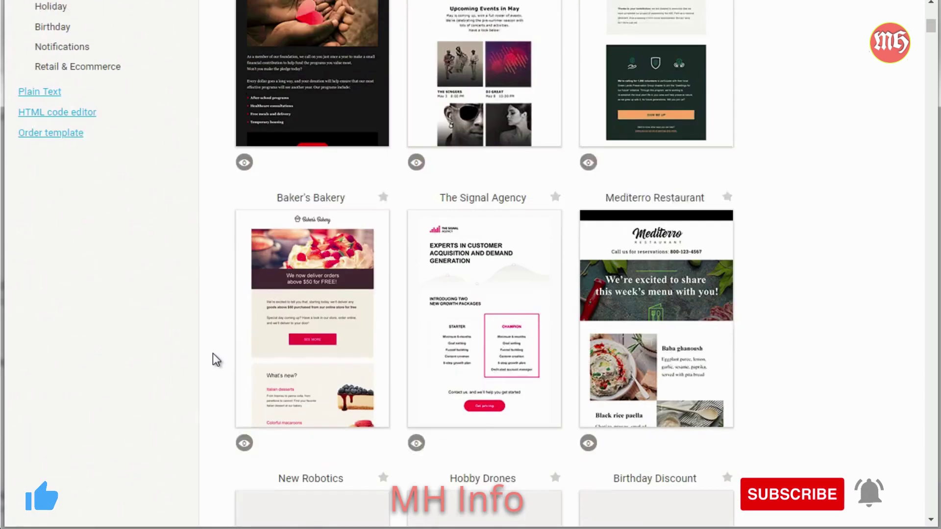
scroll(212, 354, "up", 7)
scroll(213, 353, "up", 4)
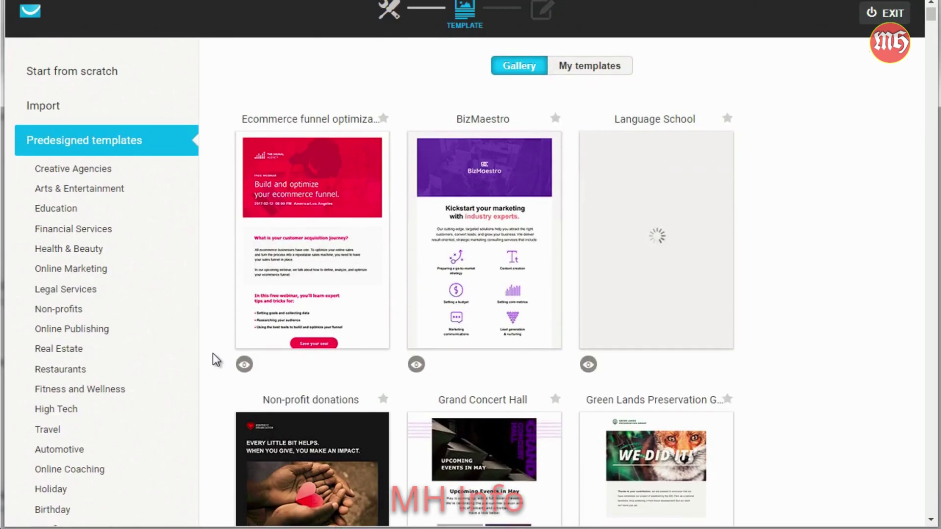
scroll(213, 354, "down", 1)
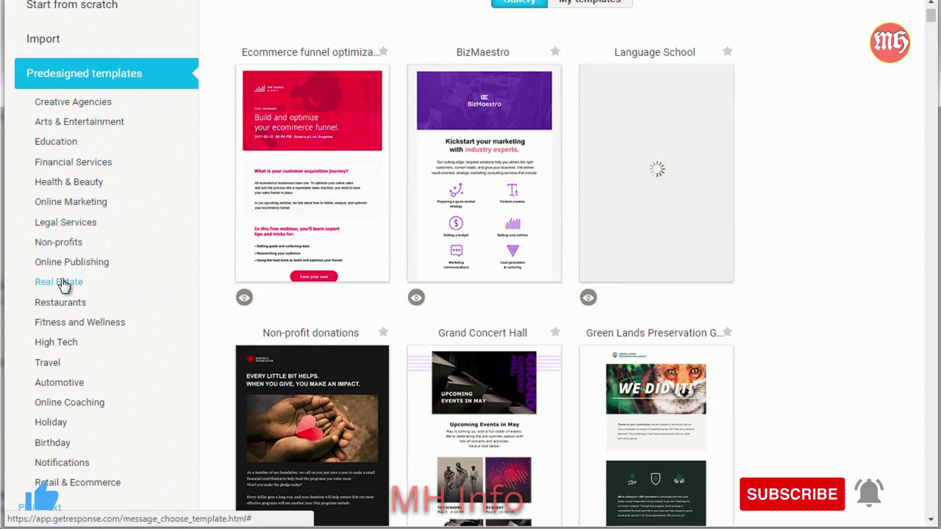
Show the predesigned templates in the Restaurants category and look through the available designs
scroll(63, 286, "down", 2)
left_click(61, 229)
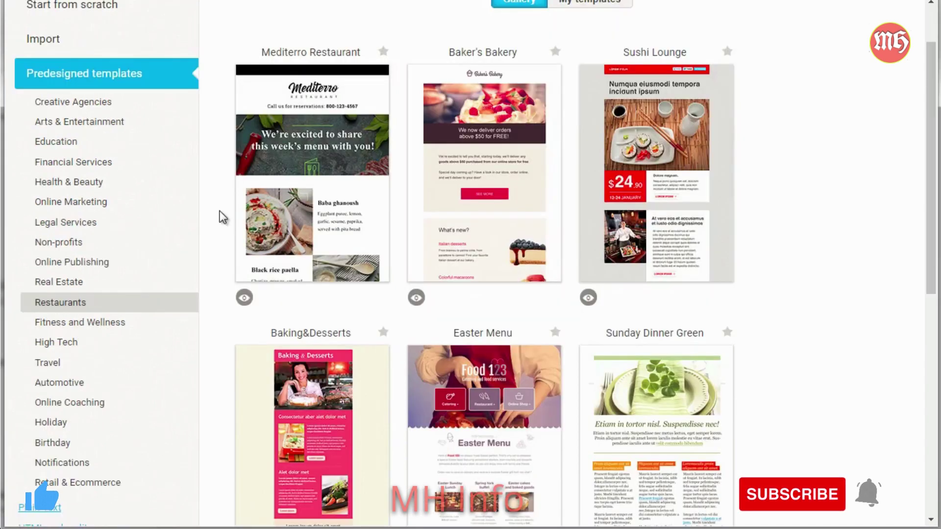
scroll(218, 215, "down", 4)
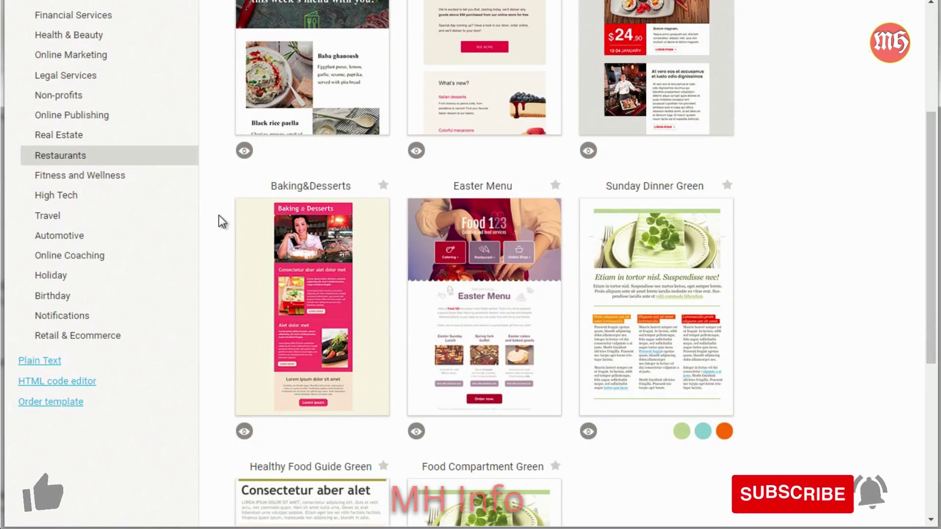
scroll(219, 215, "down", 5)
scroll(218, 215, "up", 10)
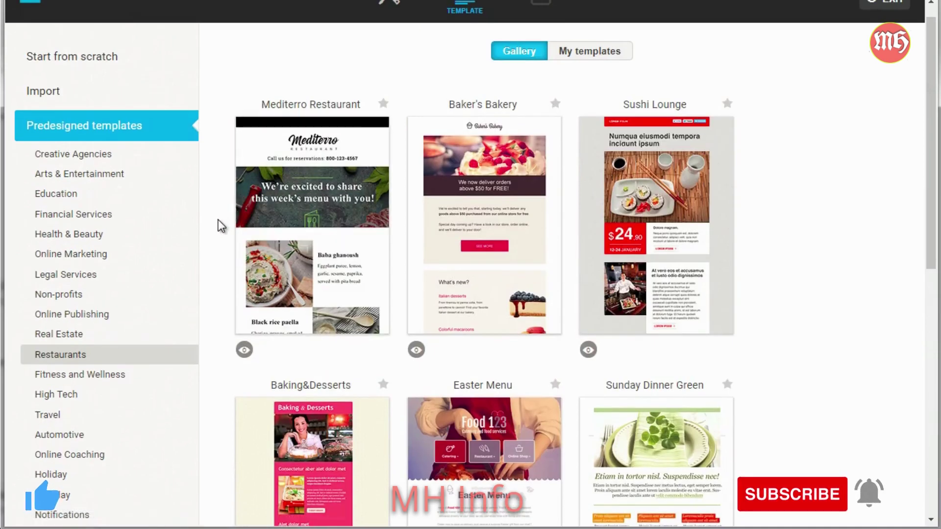
scroll(219, 224, "up", 1)
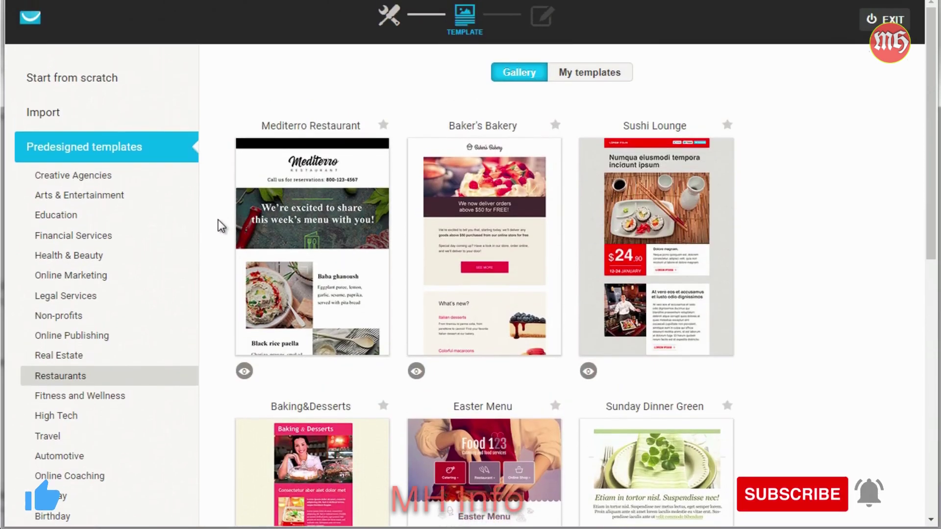
scroll(221, 225, "down", 3)
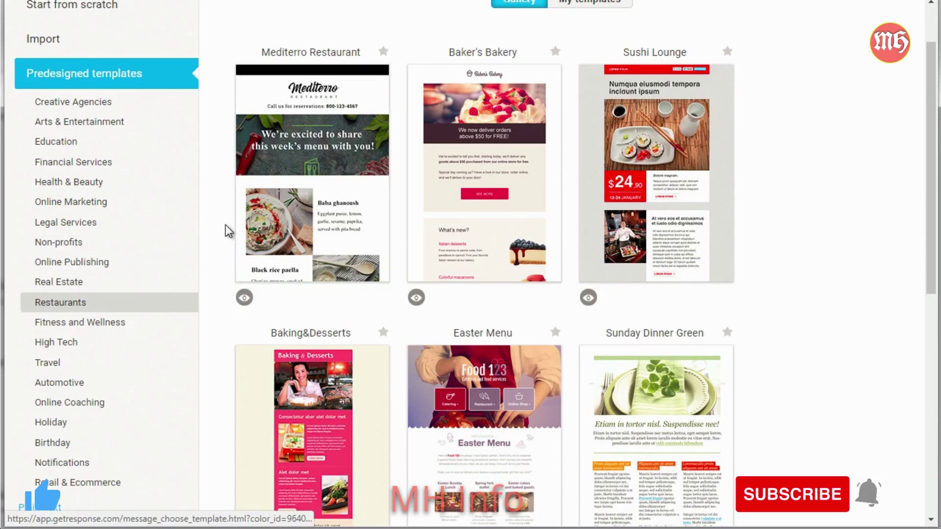
scroll(216, 239, "down", 10)
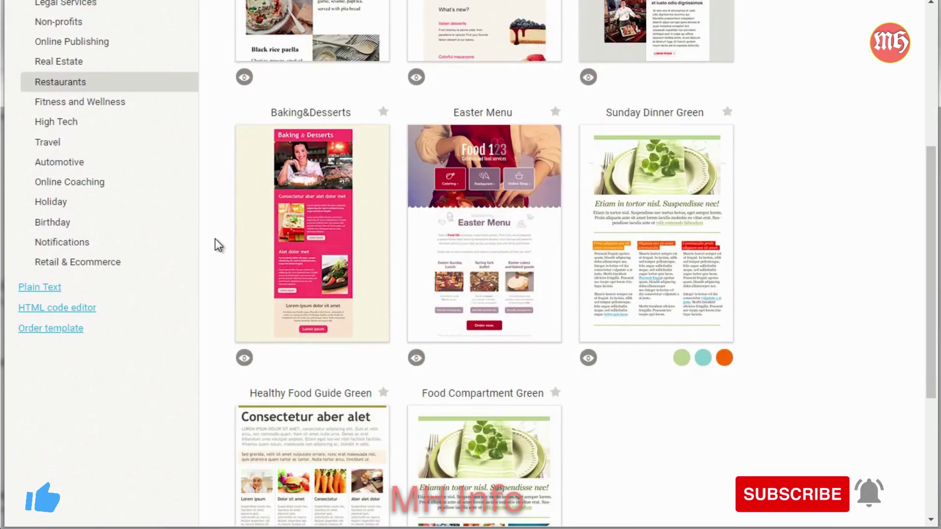
Open the HTML code editor in its WYSIWYG view and start the message body with "Hey"
mouse_move(612, 157)
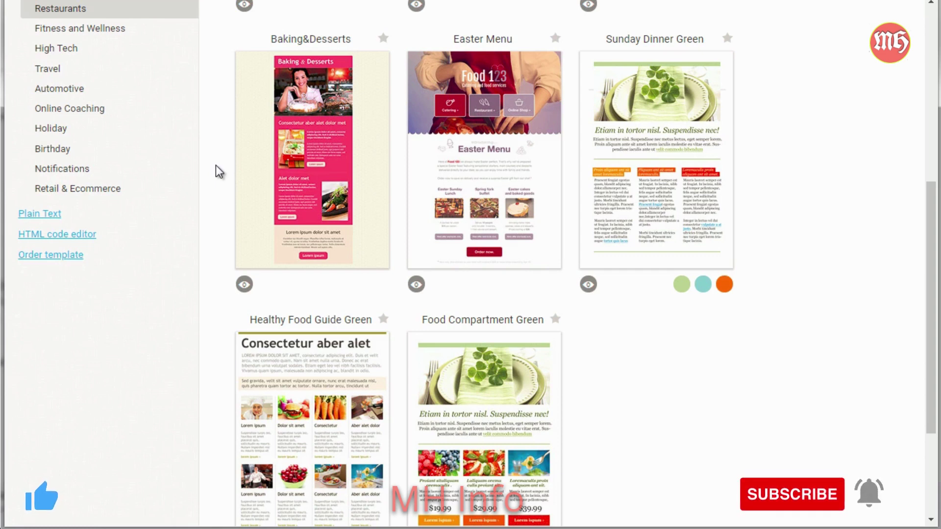
mouse_move(656, 112)
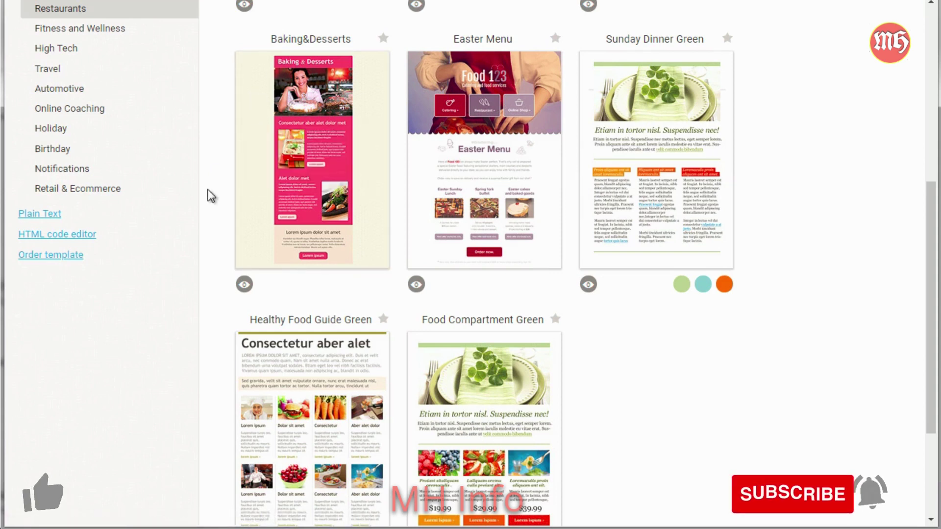
left_click(70, 240)
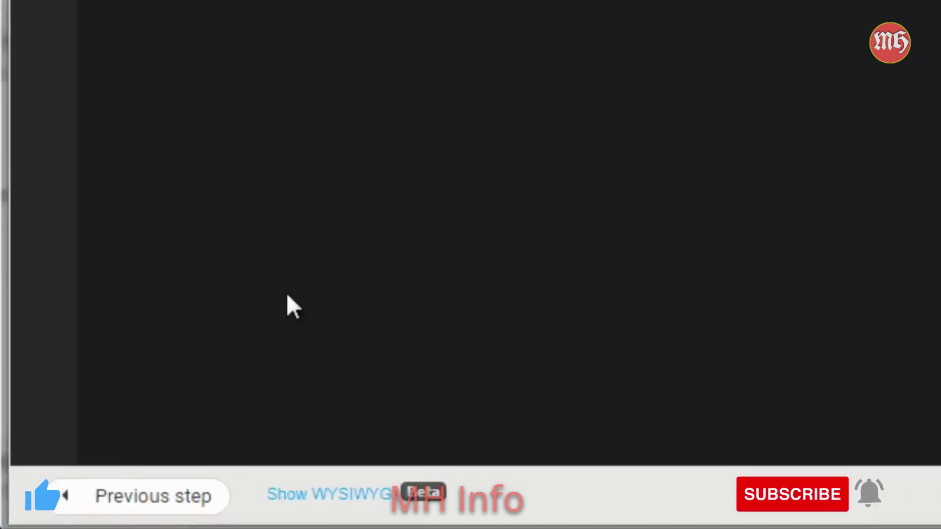
left_click(420, 485)
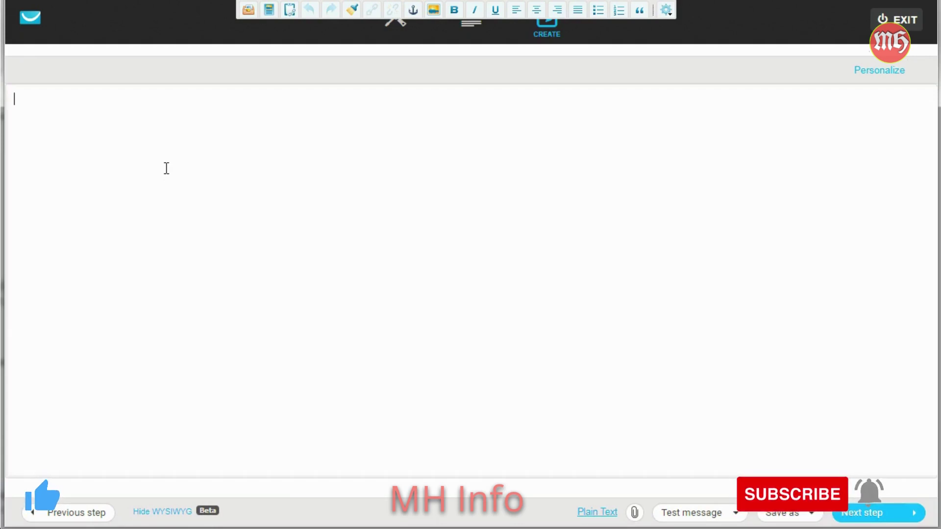
type("Hey")
Insert the [[firstname]] contact field after "Hey", followed by a comma and a line break
left_click(872, 70)
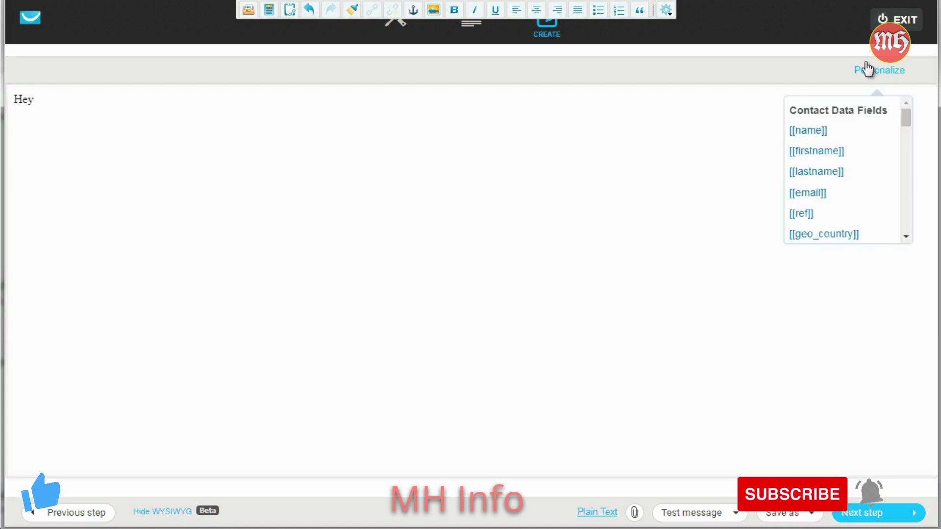
left_click(825, 155)
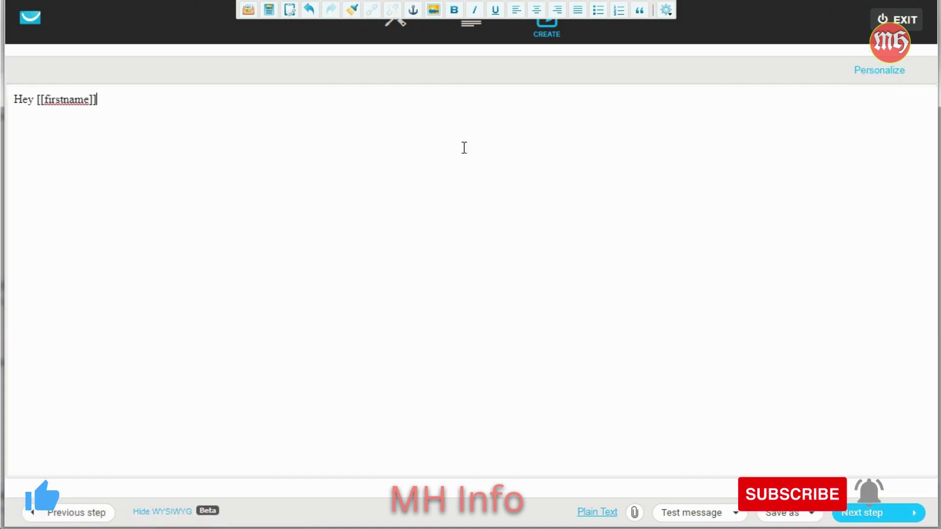
type(".")
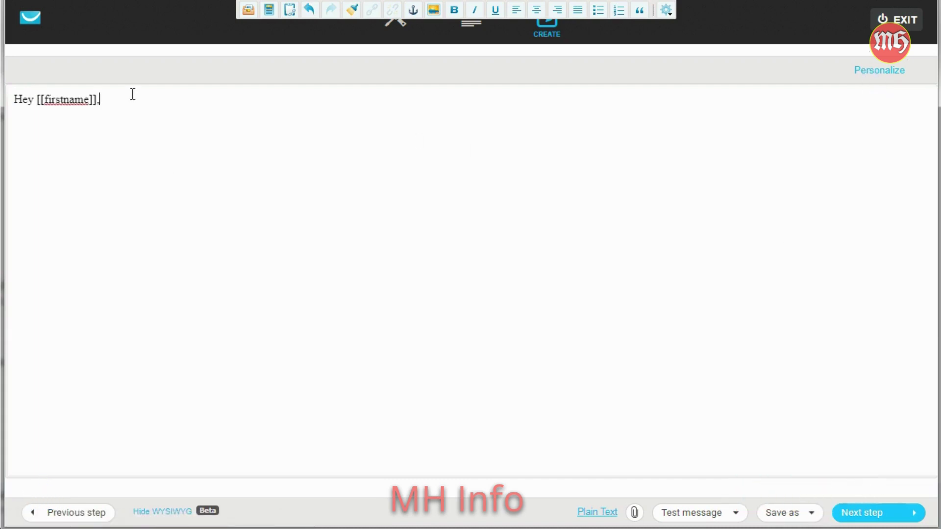
key("Return")
key("Return")
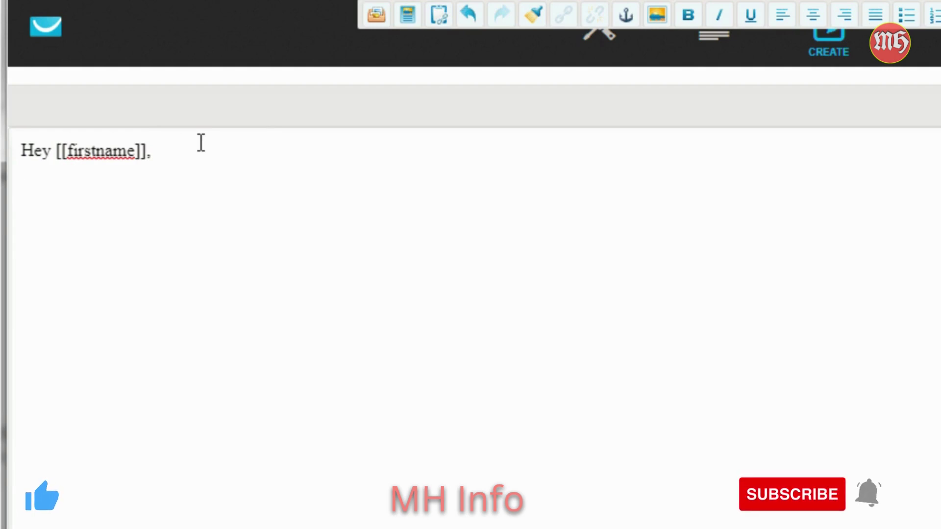
Delete everything after "Hey" from the greeting, including the first-name field and comma
key("BackSpace")
key("BackSpace")
key("BackSpace")
key("BackSpace")
key("BackSpace")
key("BackSpace")
key("BackSpace")
key("BackSpace")
key("BackSpace")
key("BackSpace")
key("BackSpace")
key("BackSpace")
key("BackSpace")
key("BackSpace")
key("BackSpace")
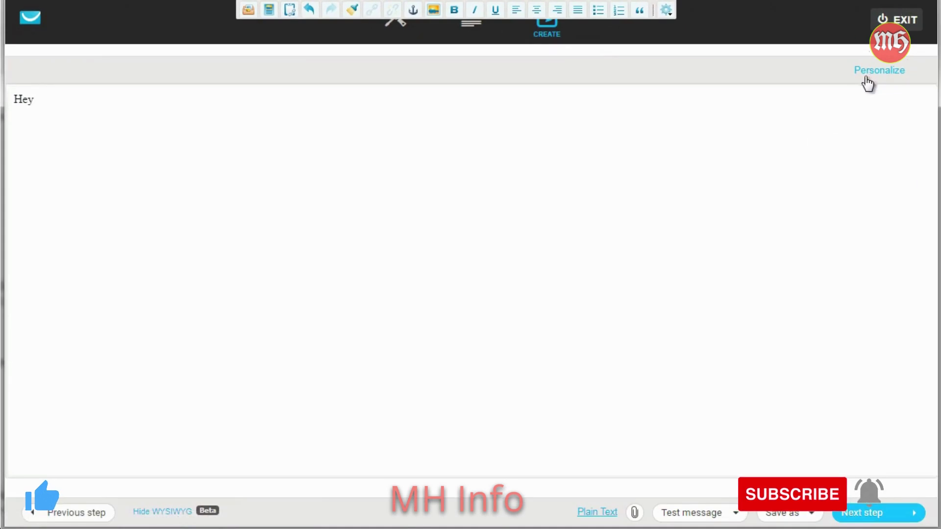
Look through the contact data and custom fields, and complete the greeting as "Hey [[firstname]],"
mouse_move(878, 71)
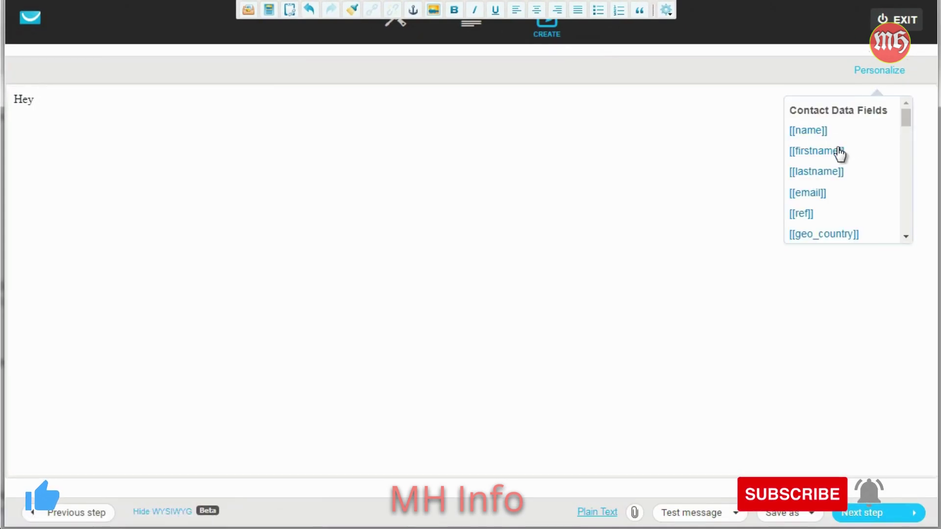
scroll(833, 167, "down", 3)
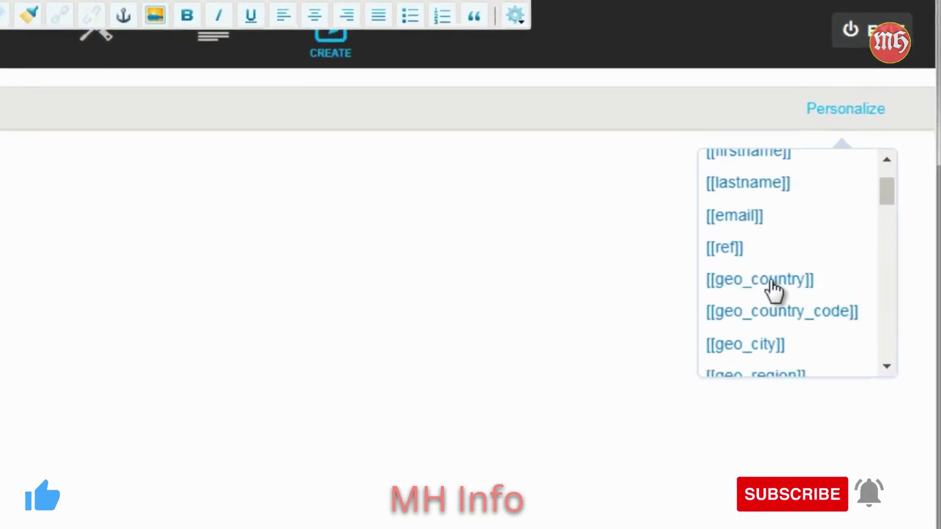
scroll(760, 289, "down", 3)
scroll(764, 349, "down", 3)
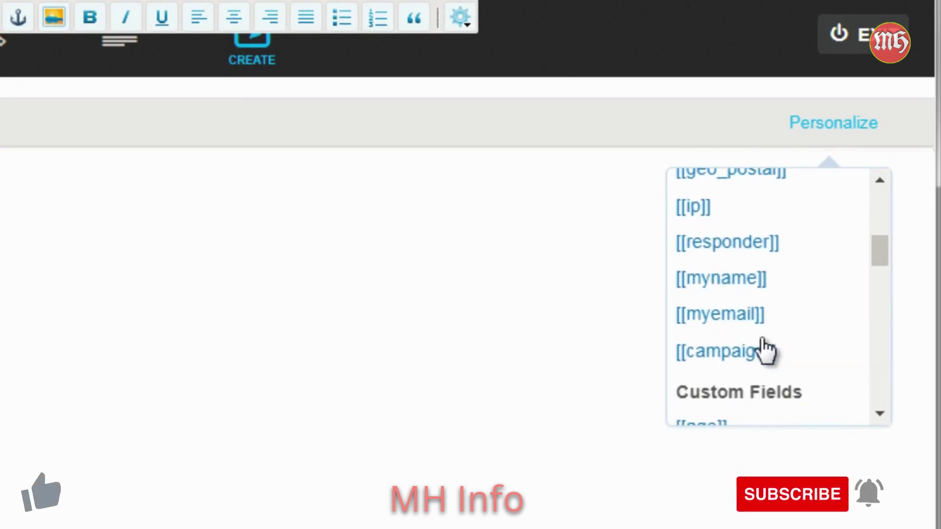
scroll(765, 348, "down", 5)
scroll(765, 348, "down", 6)
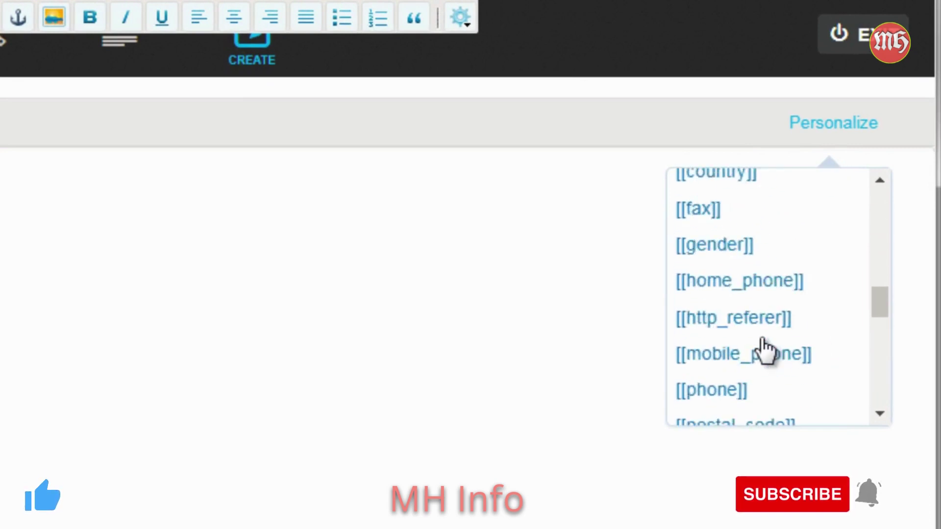
scroll(764, 348, "down", 3)
scroll(765, 349, "up", 15)
scroll(765, 349, "up", 5)
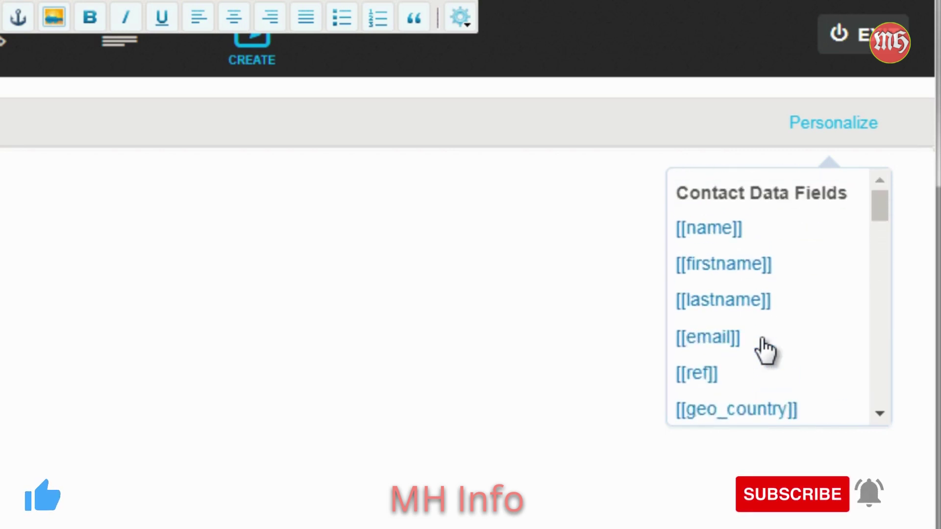
left_click(759, 267)
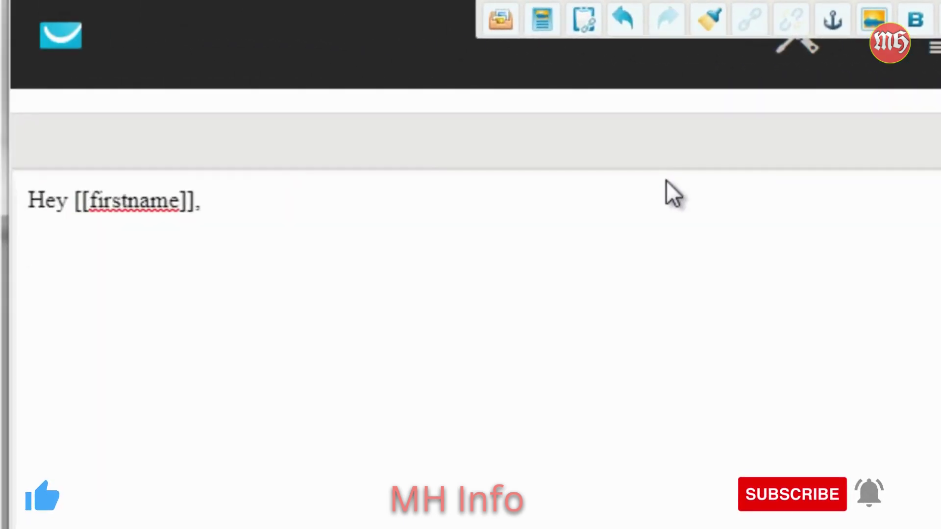
Add a new paragraph below the greeting reading "Thank you for signing up."
key("Return")
type("We")
key("BackSpace")
key("BackSpace")
type("Th")
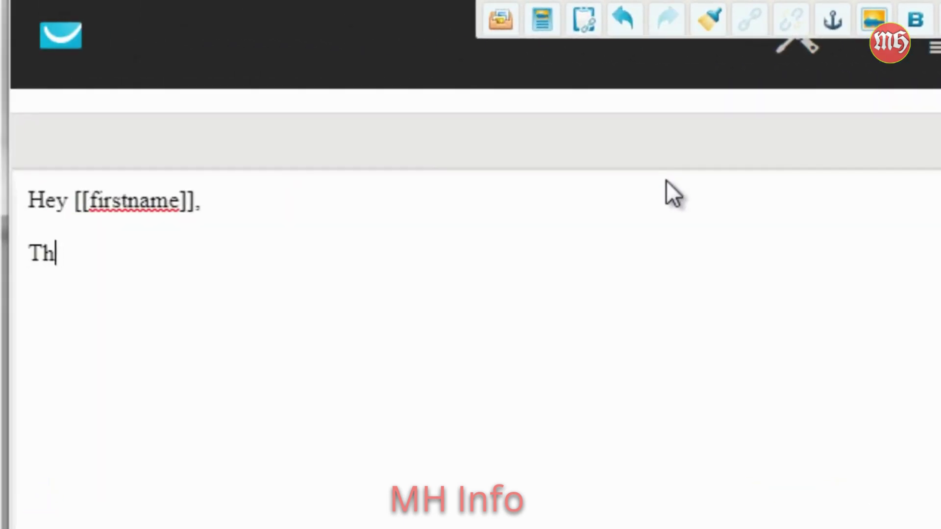
type("ank you for signi")
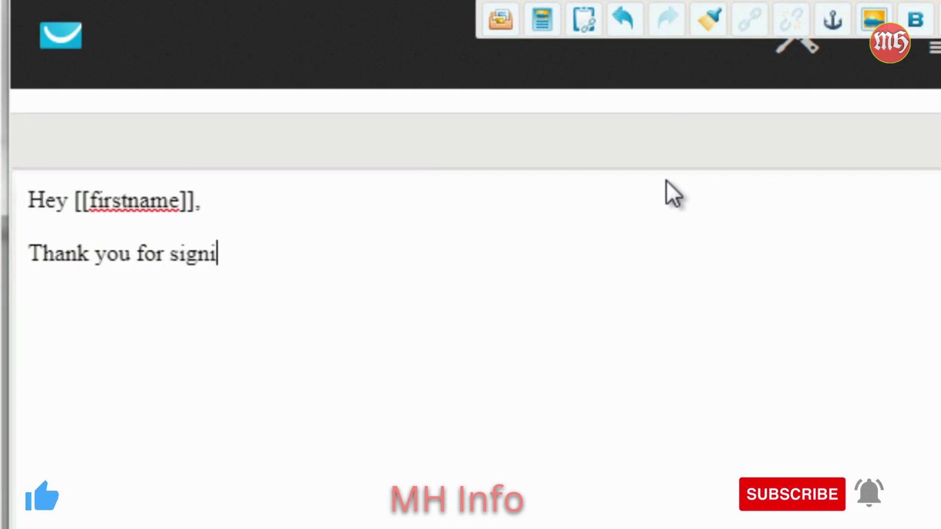
type("ng up.")
Add a new paragraph below "Thank you for signing up." reading "Here is the free report,"
key("Return")
type("Here is ")
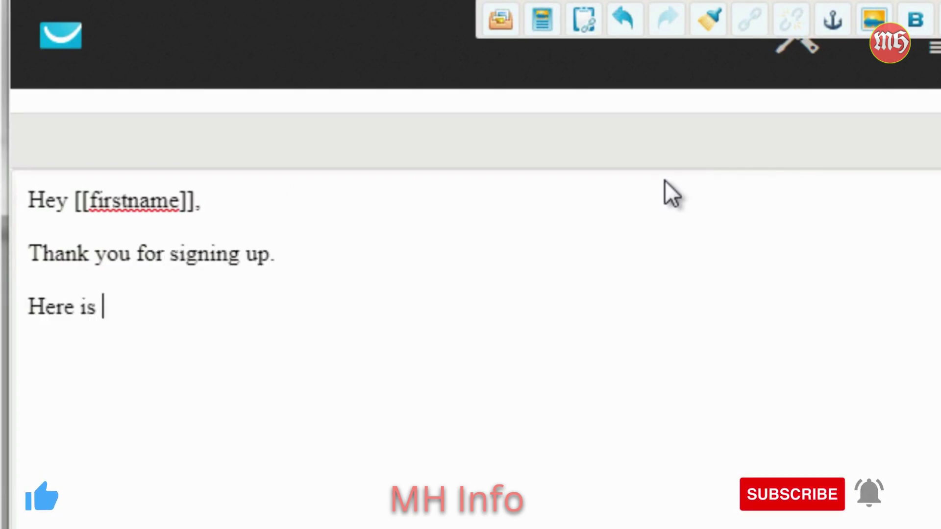
type("the free repo")
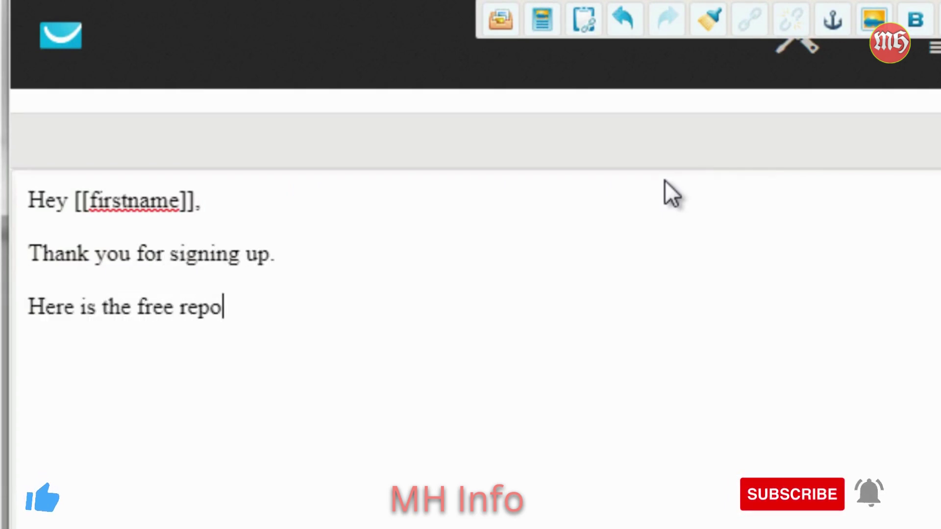
type("rt,")
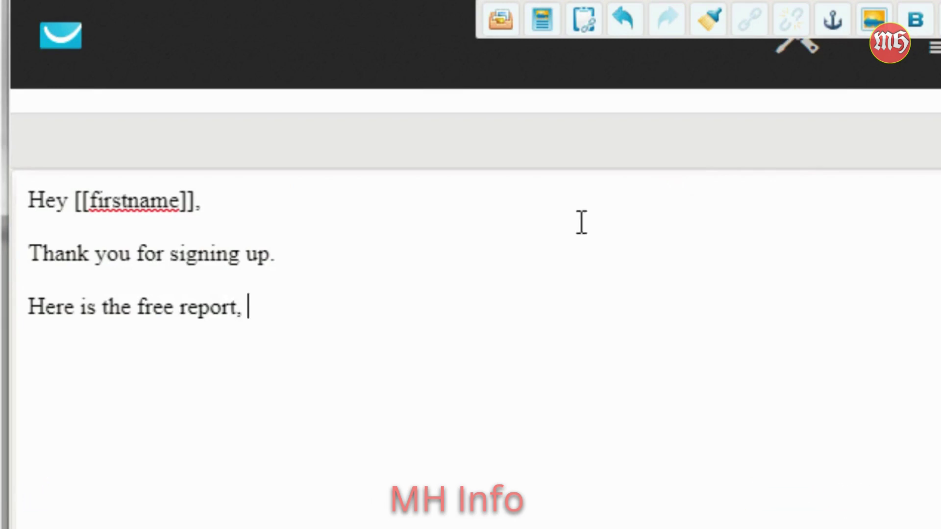
Replace the "Here is the free report," line with "Here's the top #4 way to create your own survival meal kit."
left_click_drag(271, 313, 32, 305)
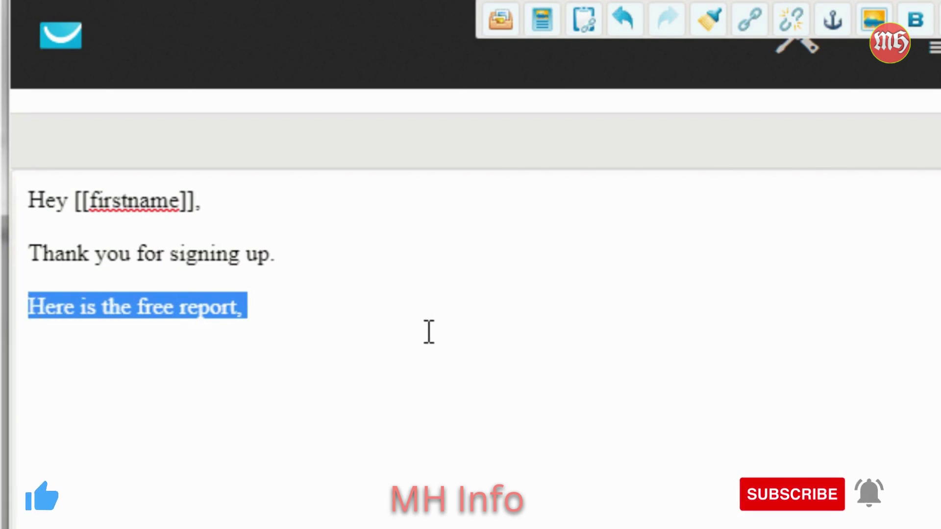
type("Here's the top #4 way to crea")
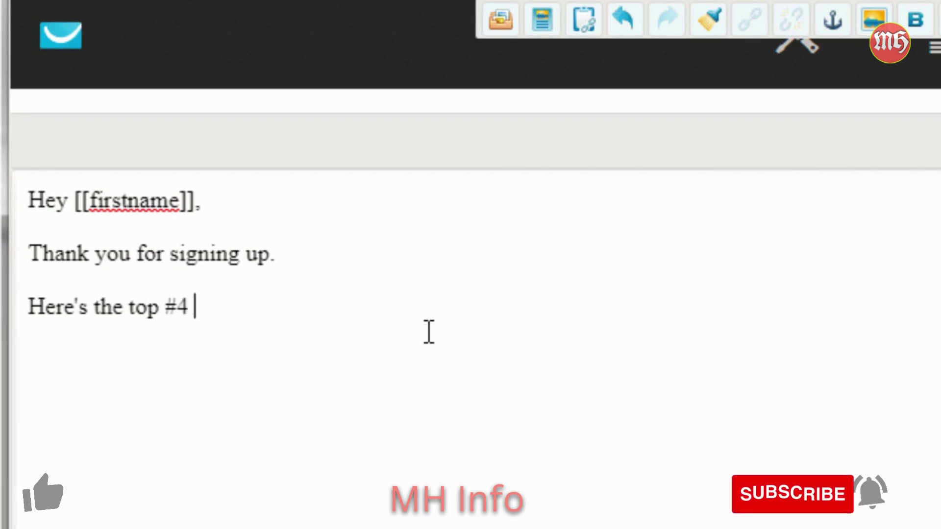
type("te you")
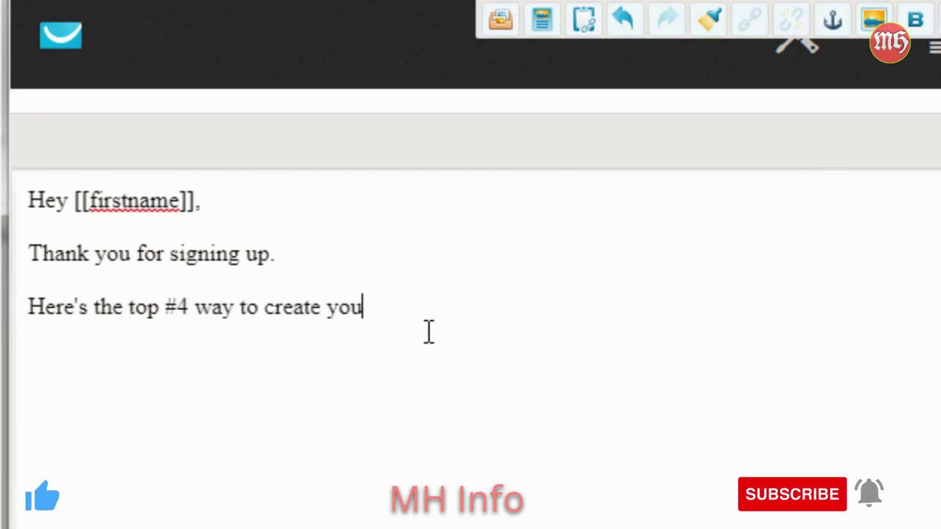
type("r own surviv")
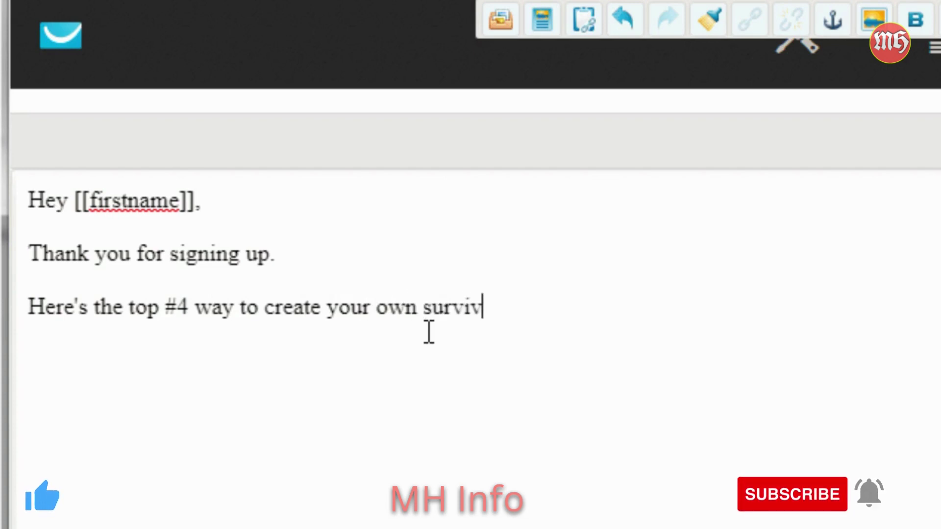
type("al meal kit.")
key("Return")
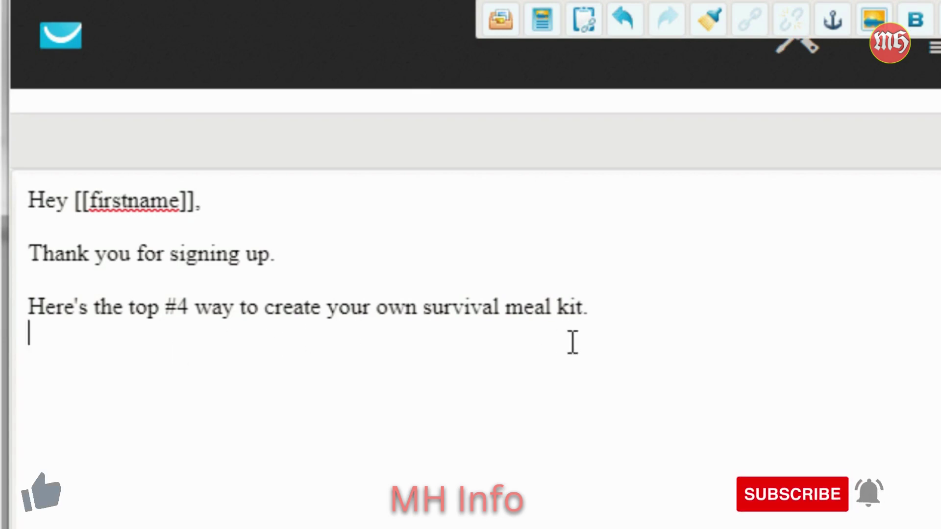
type("http")
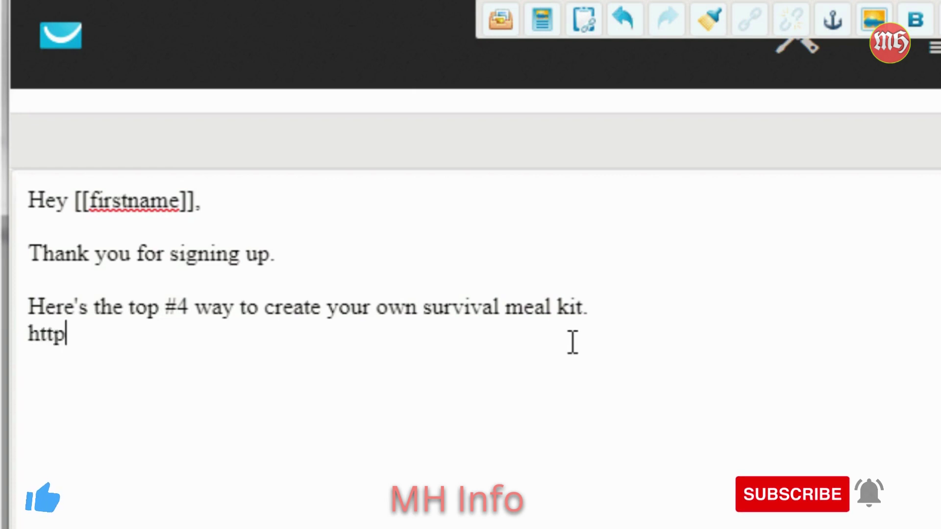
type("://.")
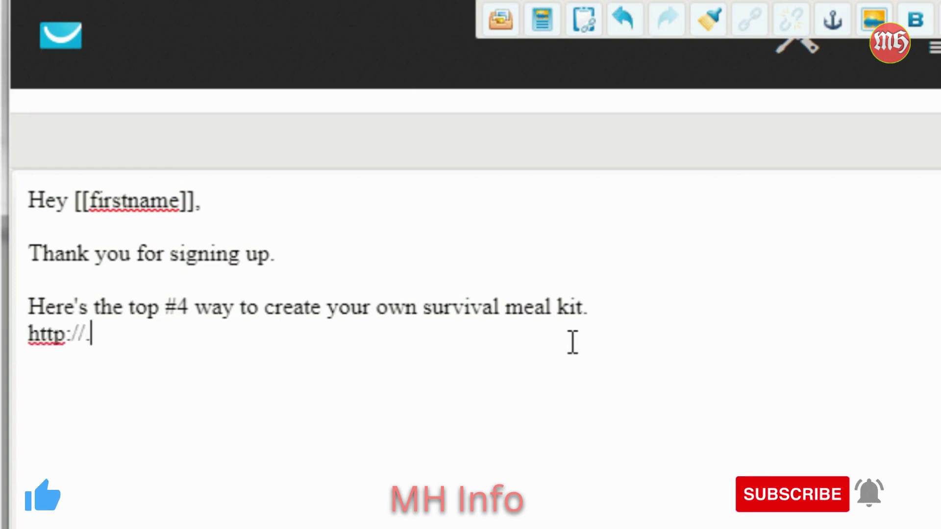
type("www.google.c")
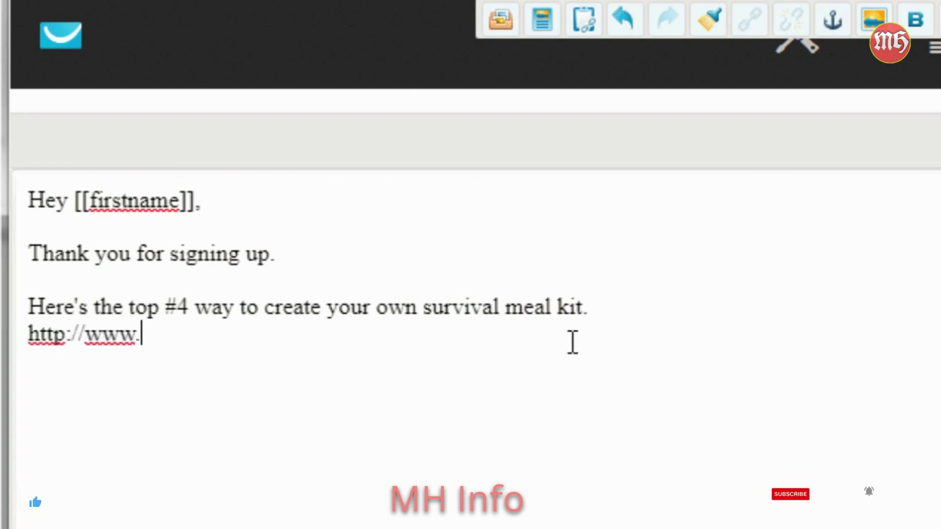
type("om")
left_click_drag(571, 343, 16, 343)
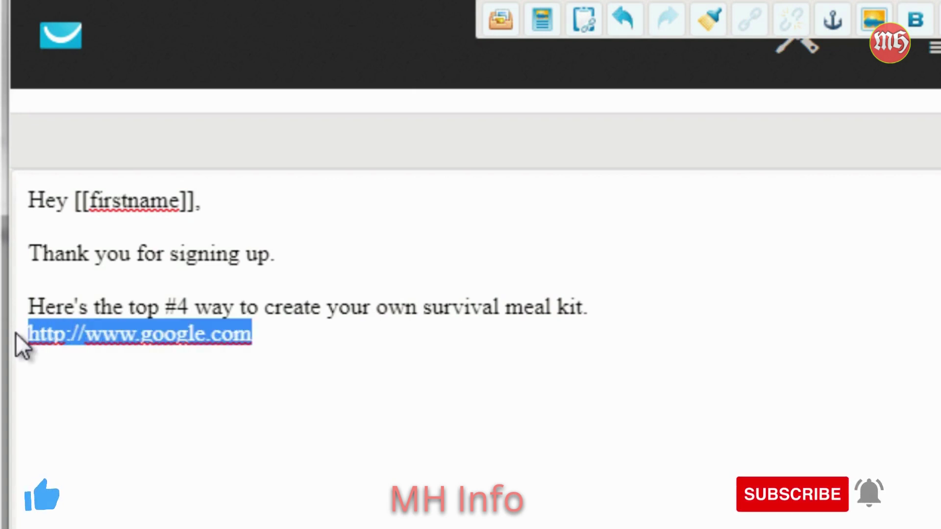
key("Right")
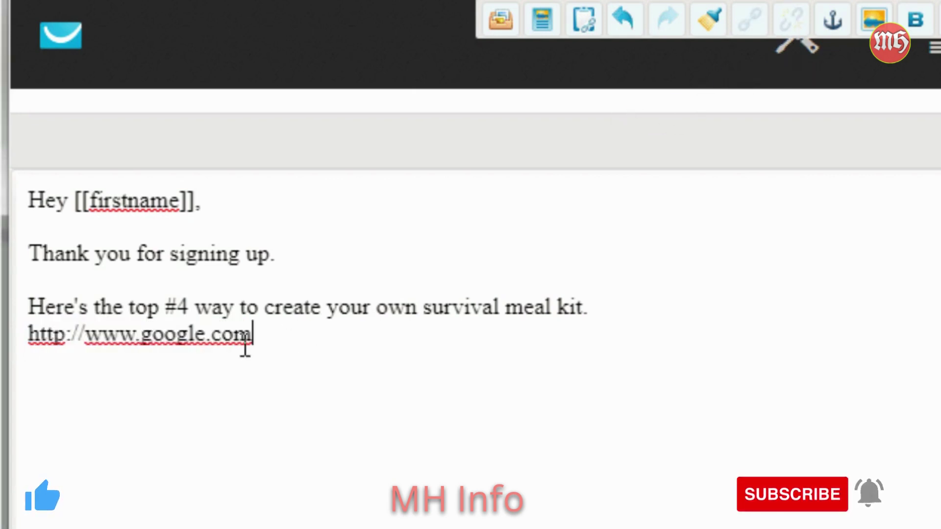
left_click_drag(281, 340, 21, 343)
key("ctrl+c")
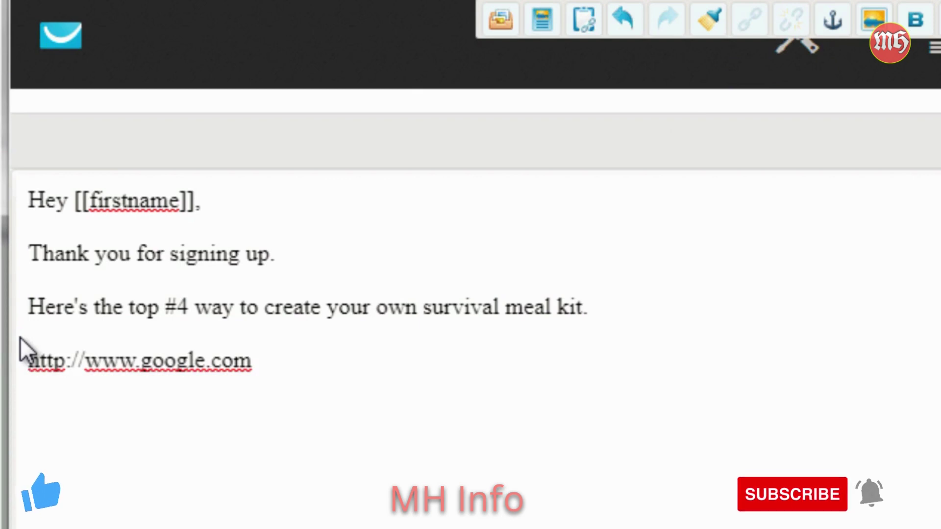
type("Click here")
left_click_drag(289, 353, 30, 338)
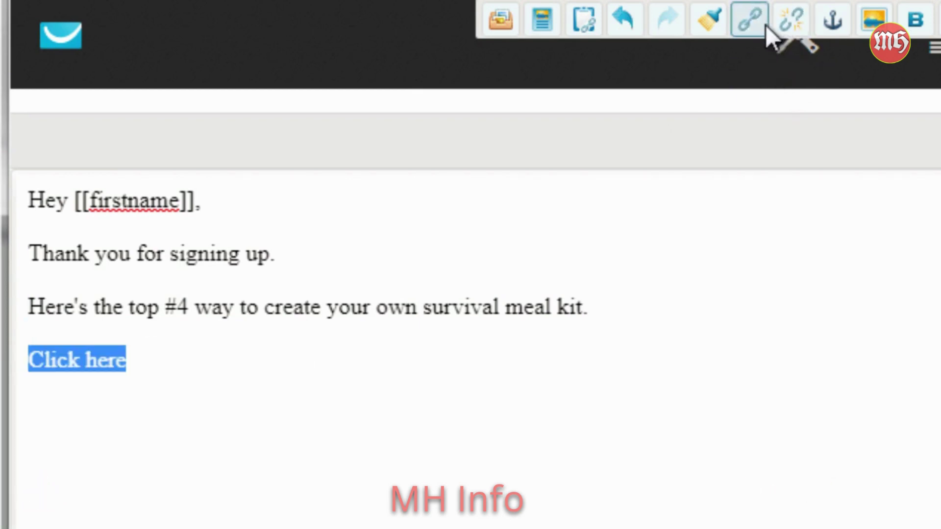
left_click(746, 16)
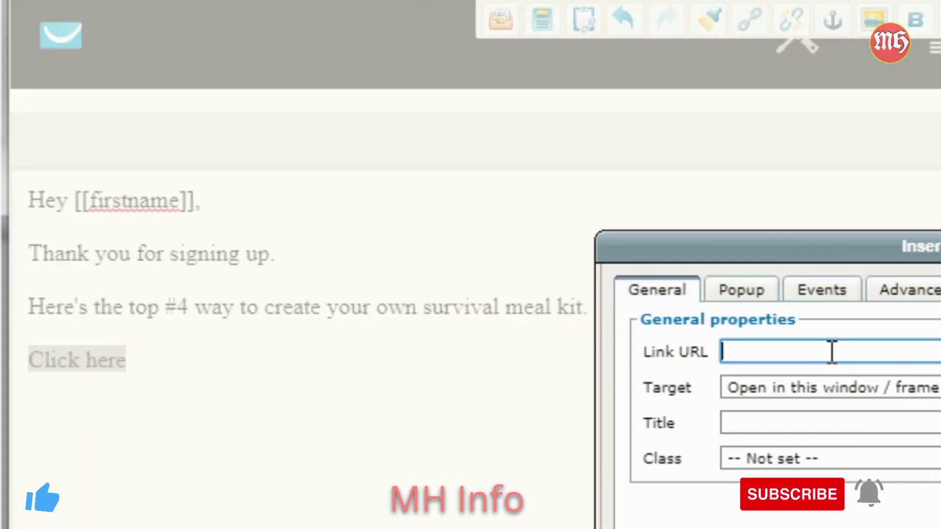
key("ctrl+v")
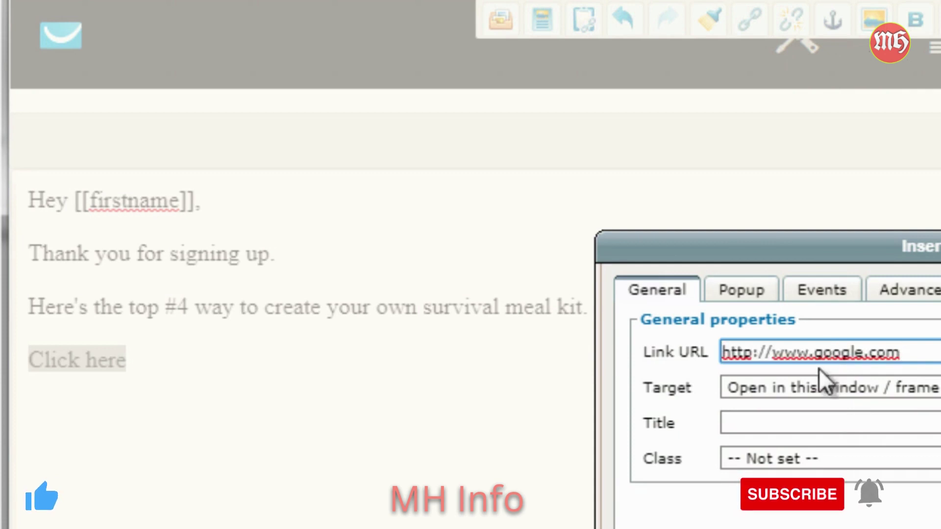
left_click(795, 389)
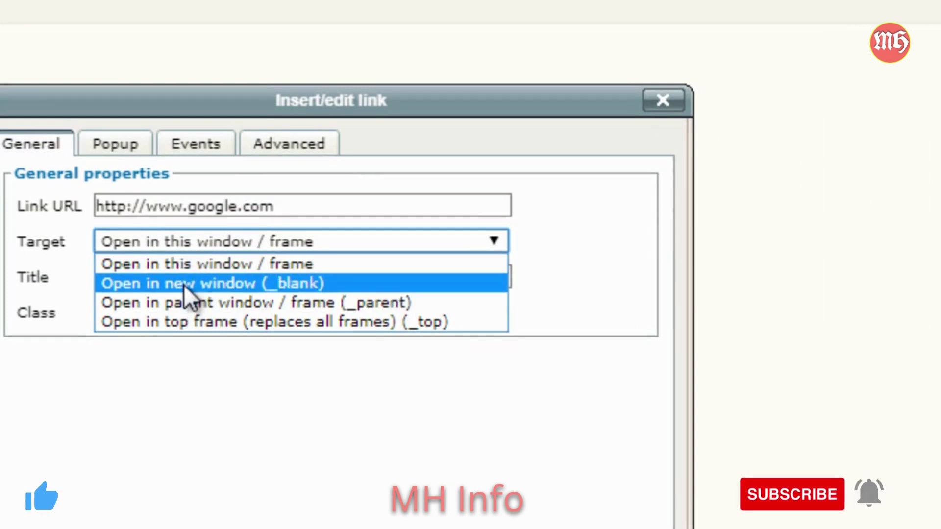
left_click(183, 284)
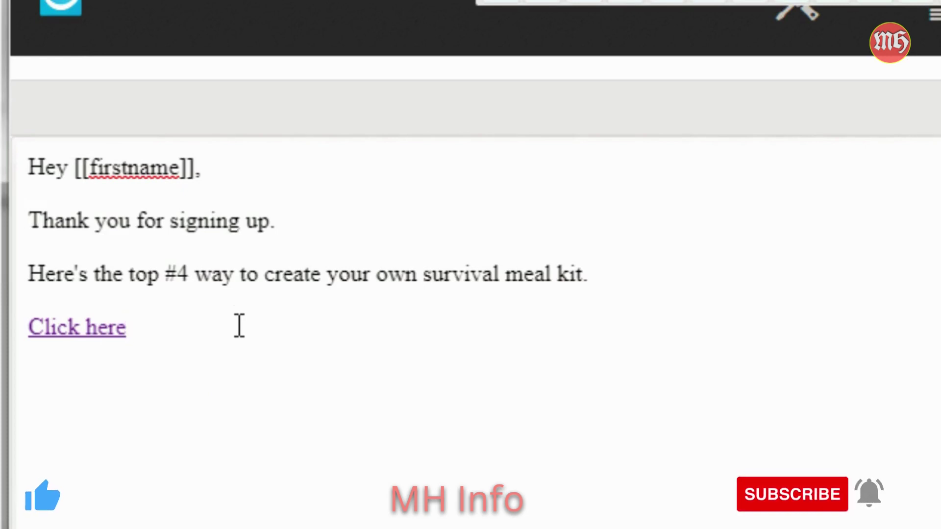
Add the sign-off "Thanks," with "Your Name" on the line beneath it, below the "Click here" link
key("Return")
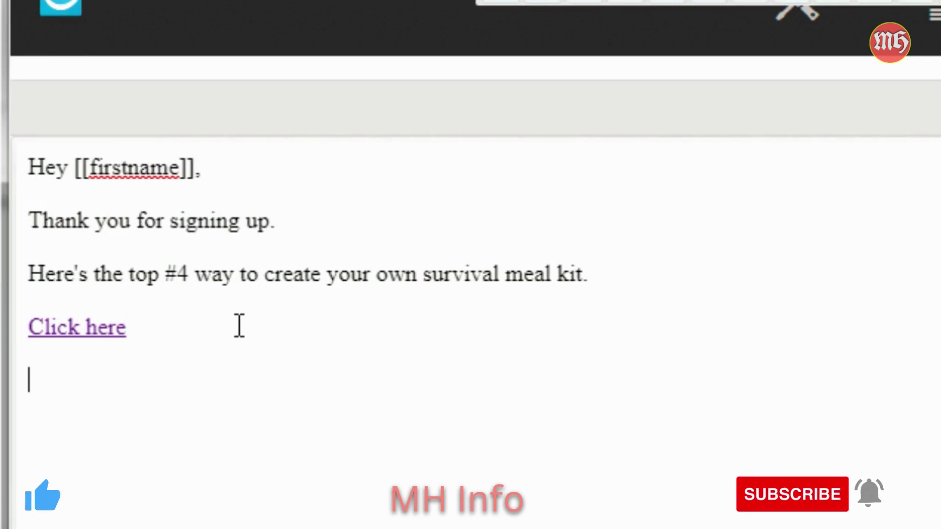
type("Thanks, Your Name")
key("Return")
key("Return")
Write the postscript "P.S. - By the way, tomorrow I am going to send you the #3 way to do ....." below the sign-off
type("P.S. - By the way,")
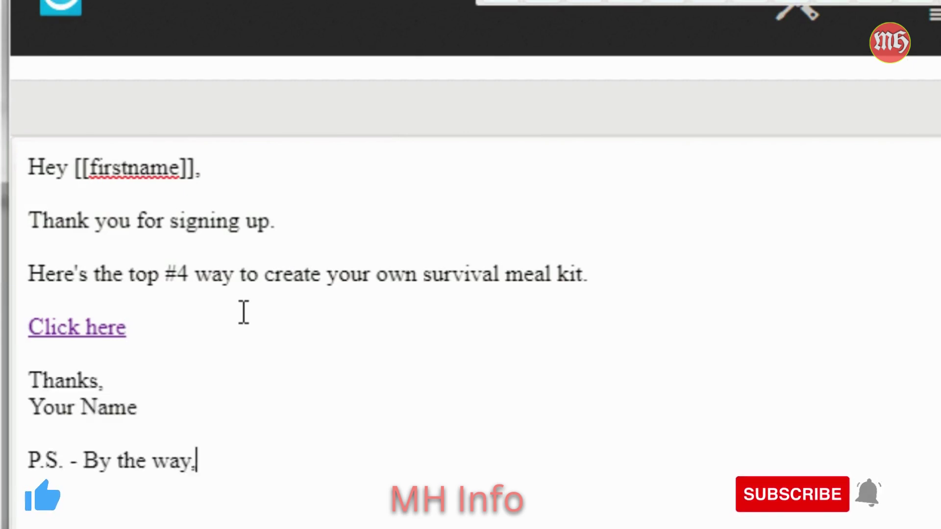
type(" tomorrow I am goin")
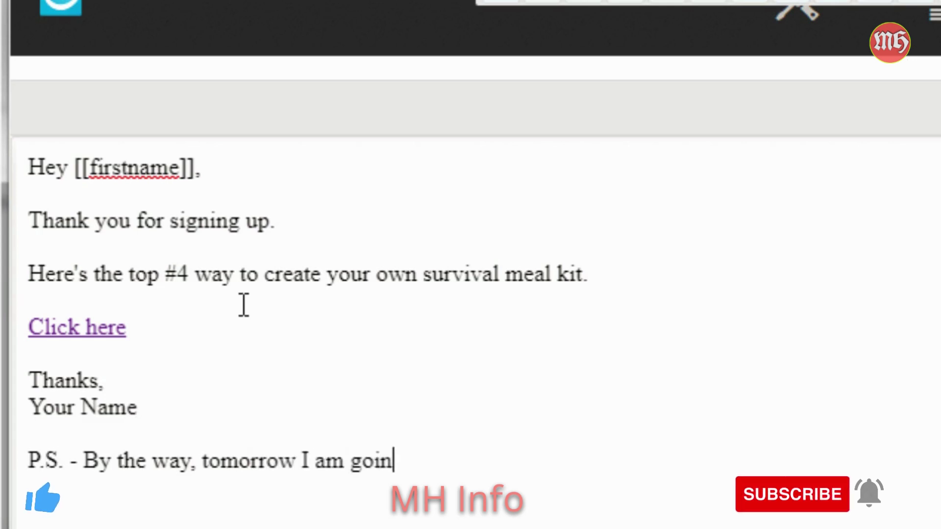
type("g to send you the ")
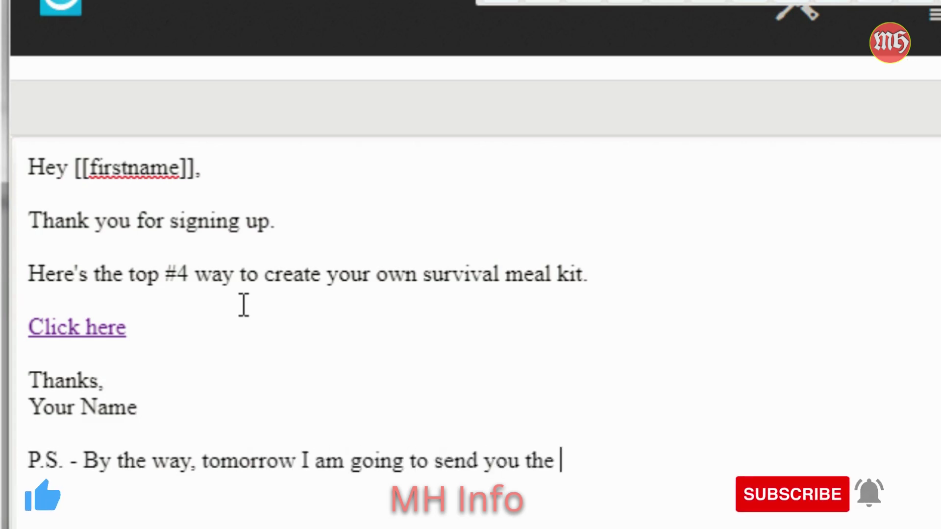
type("#3 way to do .....")
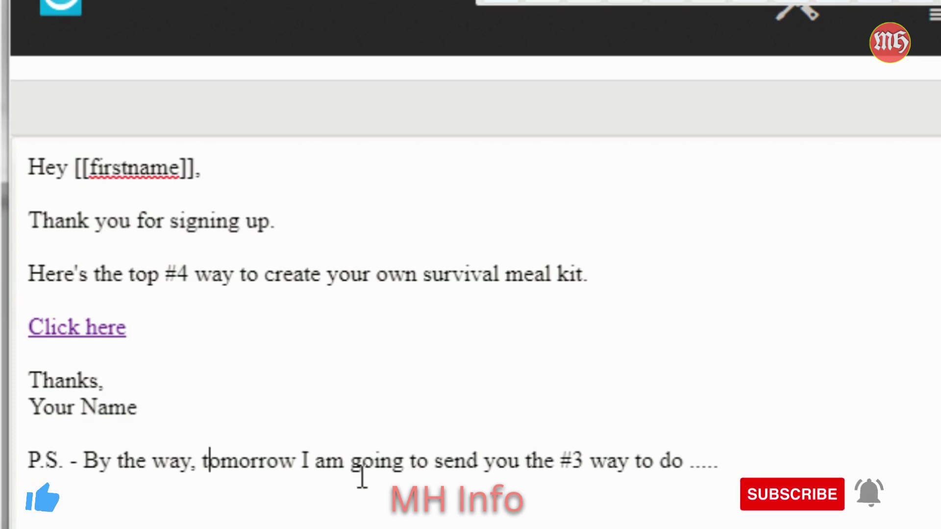
left_click(785, 460)
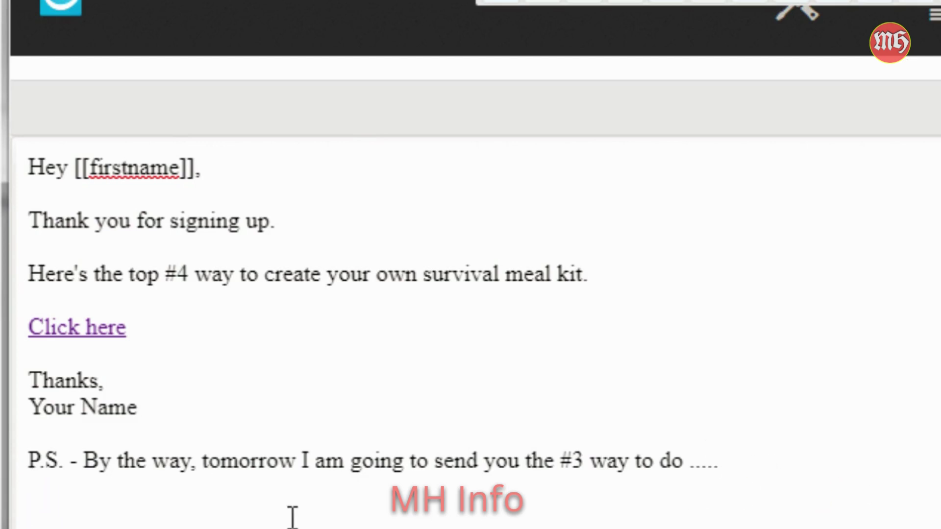
Select the whole email body and run the SpamScore check on the message
left_click_drag(259, 517, 15, 130)
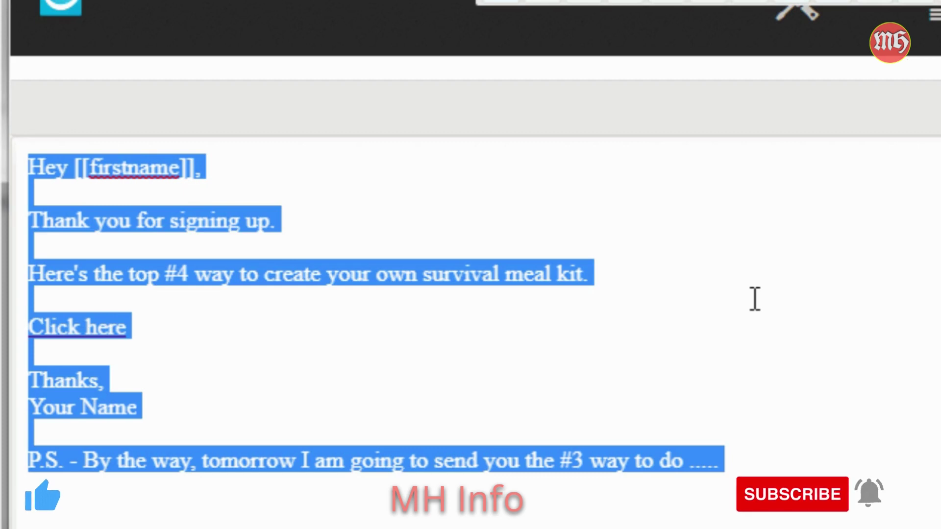
left_click(675, 347)
key("ctrl+a")
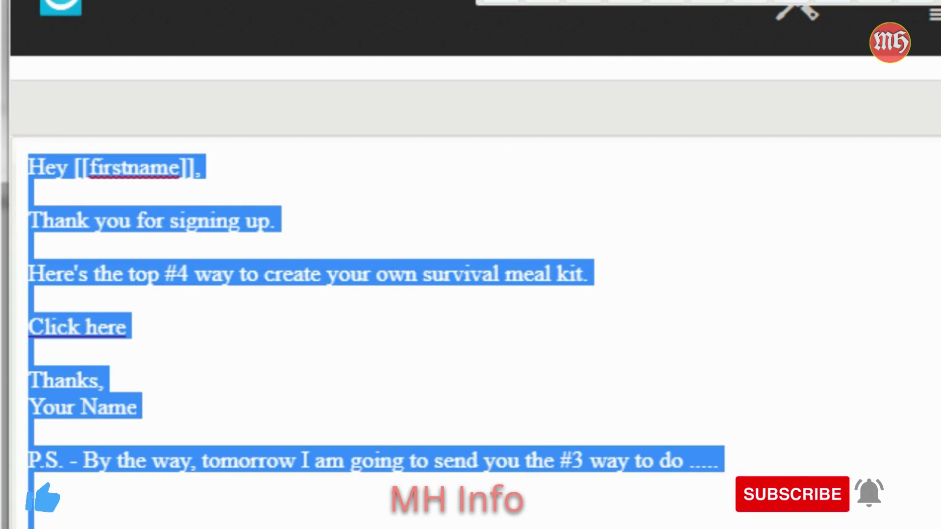
left_click(693, 510)
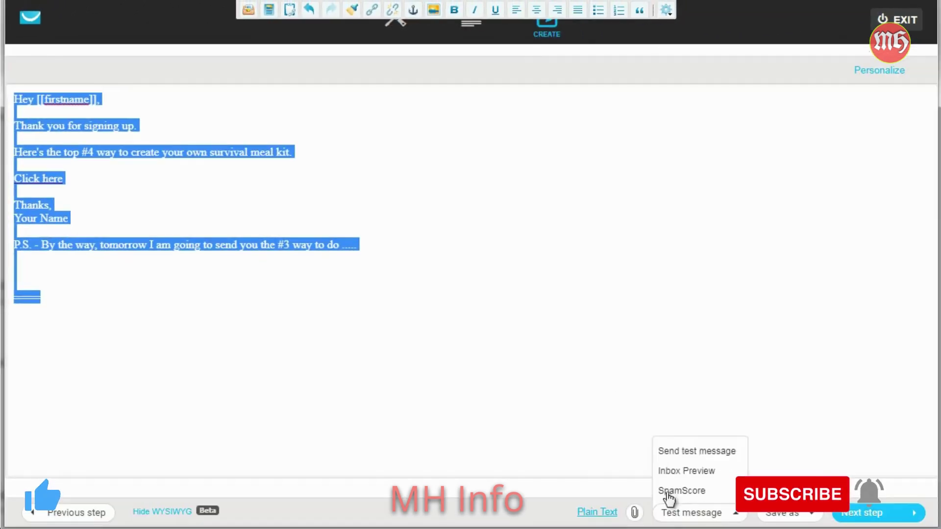
left_click(701, 513)
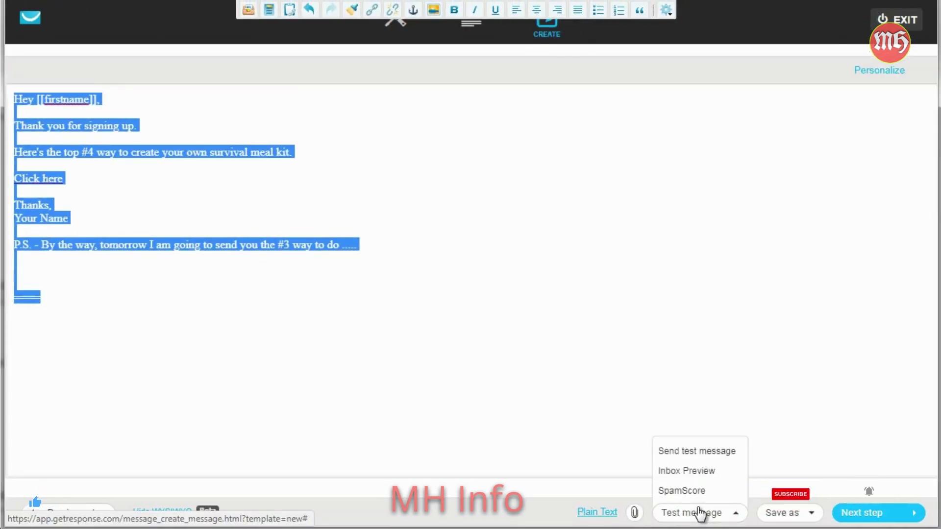
left_click(677, 492)
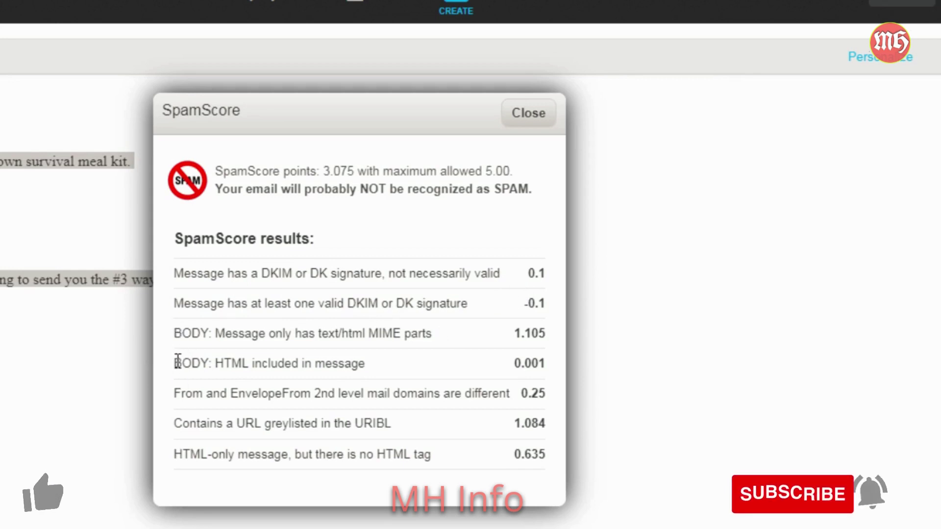
Examine the SpamScore results for the HTML, MIME parts and missing HTML tag rules and their points
left_click_drag(175, 364, 353, 363)
left_click(398, 367)
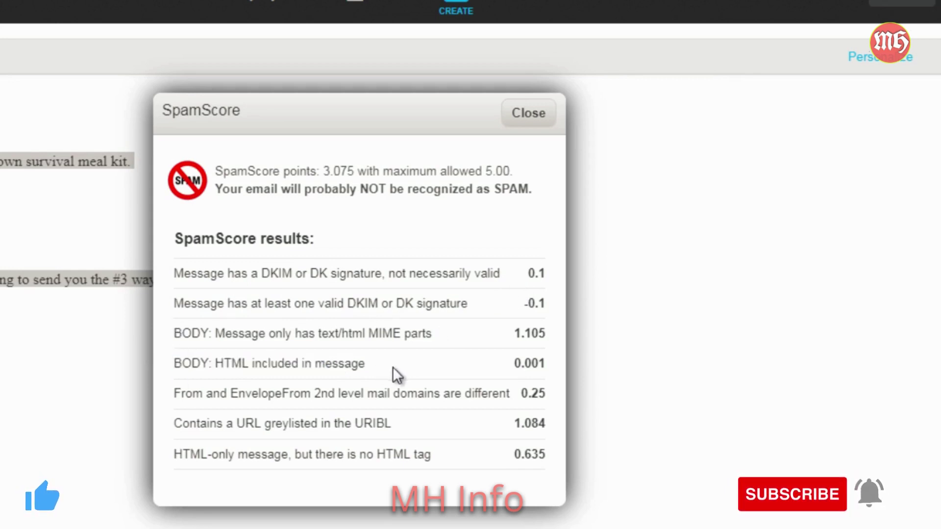
left_click_drag(294, 338, 174, 334)
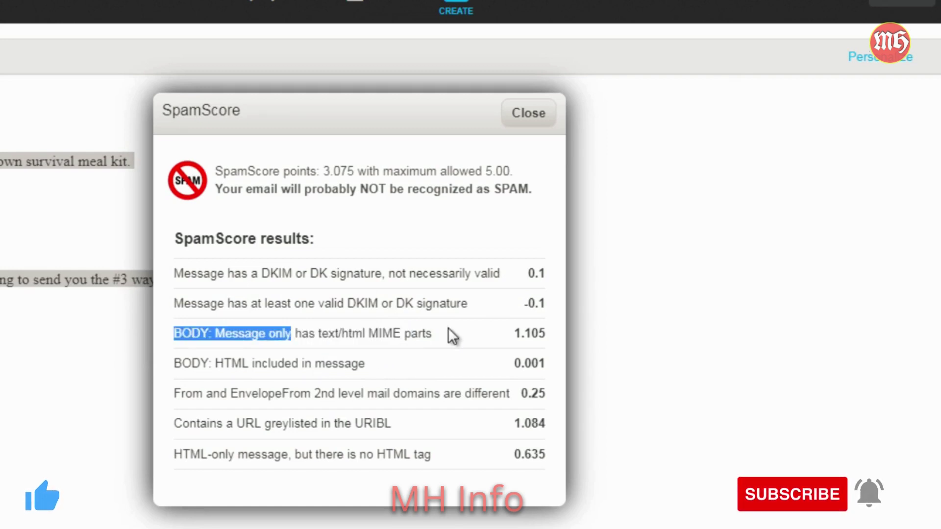
left_click_drag(174, 454, 426, 454)
left_click(436, 457)
triple_click(436, 456)
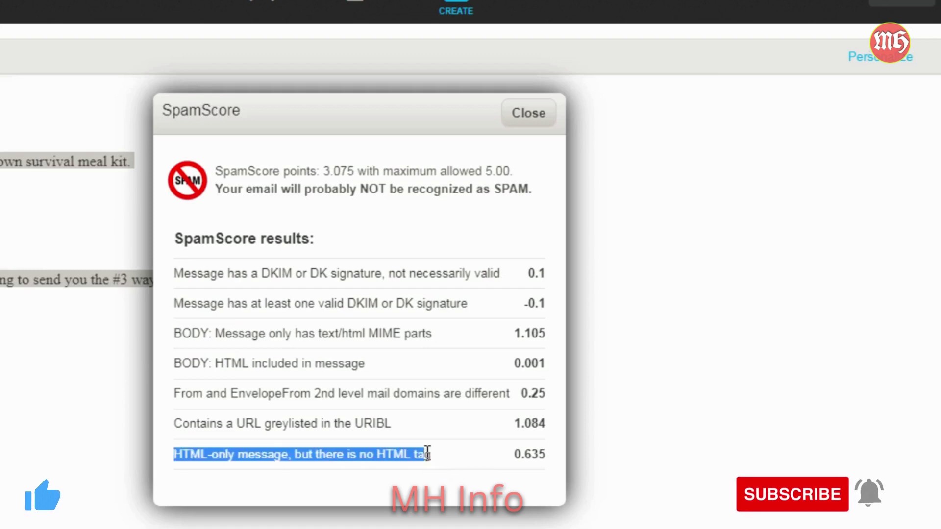
left_click(434, 456)
triple_click(435, 456)
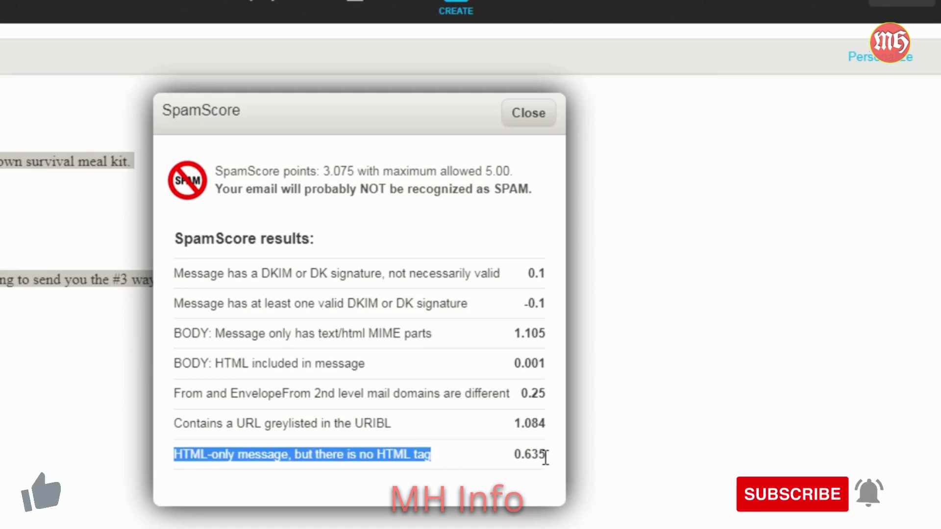
left_click_drag(546, 457, 518, 451)
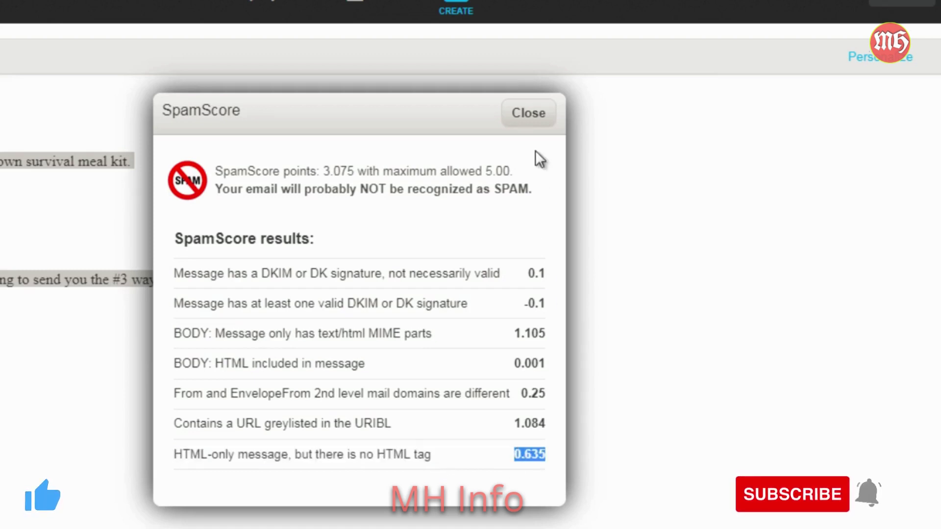
Close the SpamScore results and insert the opening <html> and <body> tags at the start of the email's HTML source
left_click(529, 113)
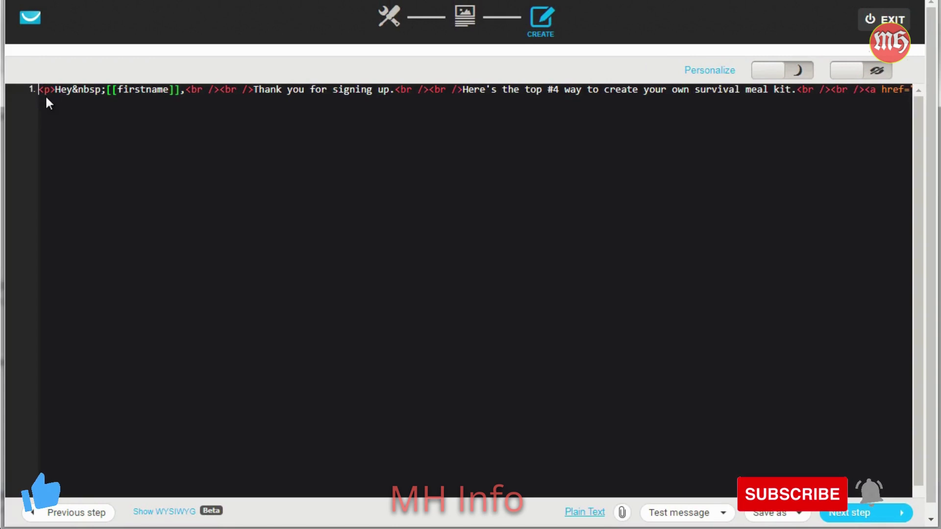
type("<")
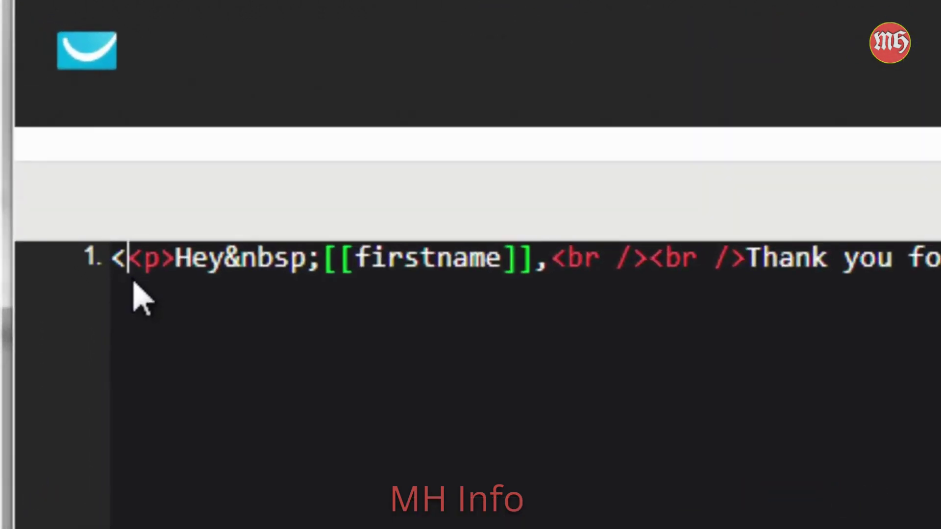
type(">")
key("Left")
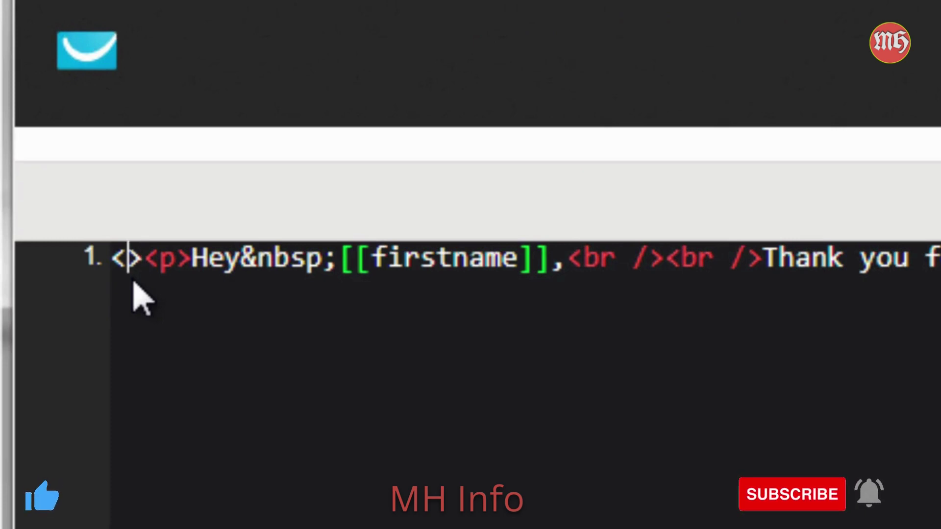
type("html")
key("Right")
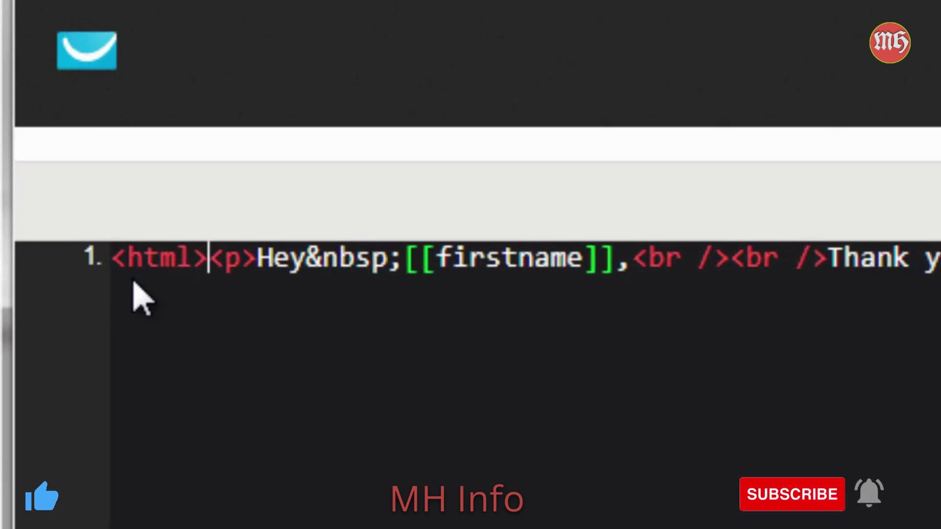
type("<p>")
key("Left")
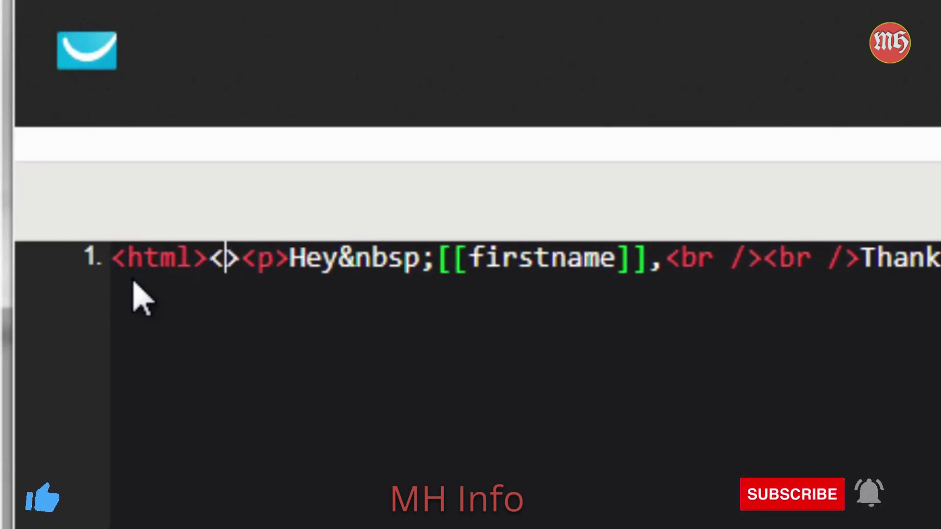
type("body")
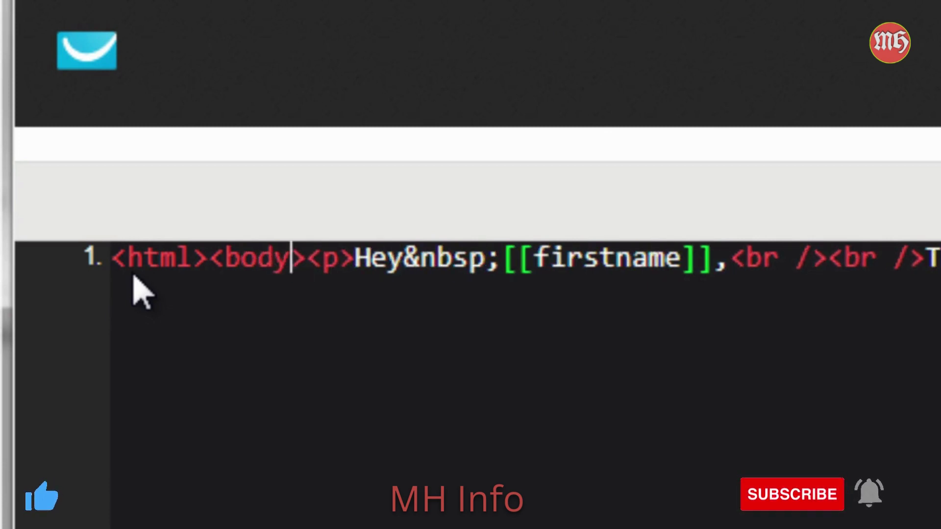
Add the closing </body> and </html> tags after the final </p> at the end of the email's HTML source
left_click_drag(893, 259, 925, 258)
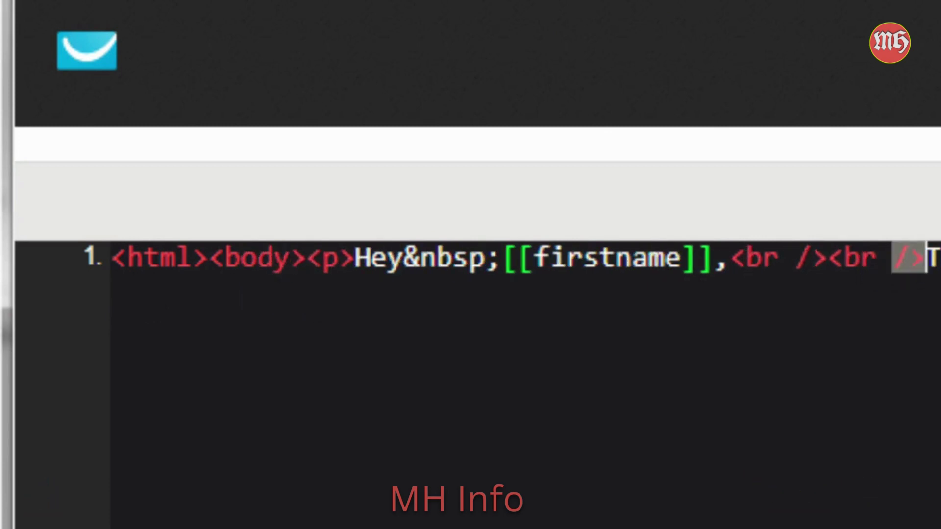
left_click(925, 258)
scroll(478, 259, "right", 10)
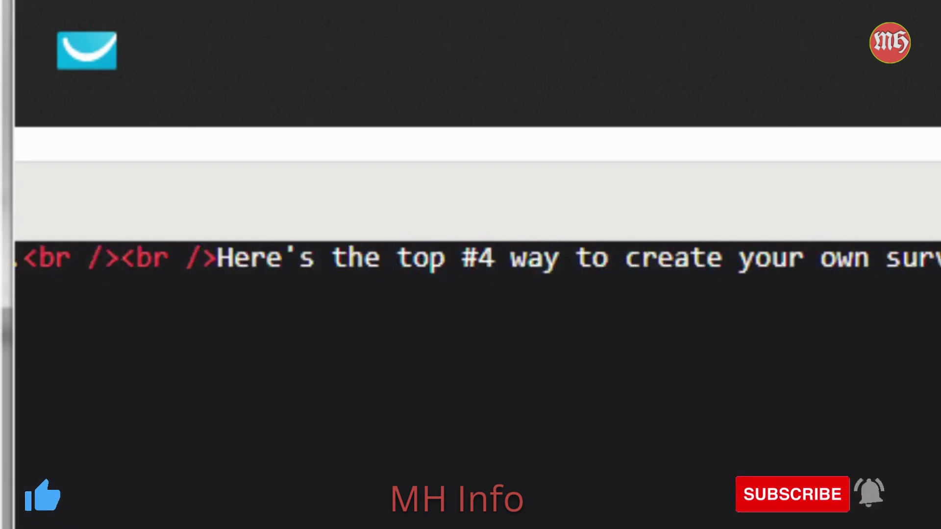
left_click(277, 120)
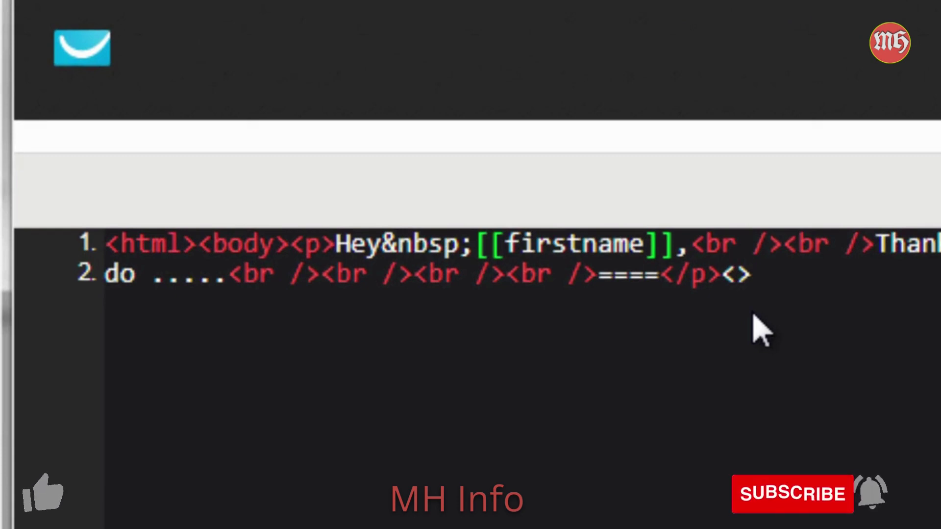
type("body")
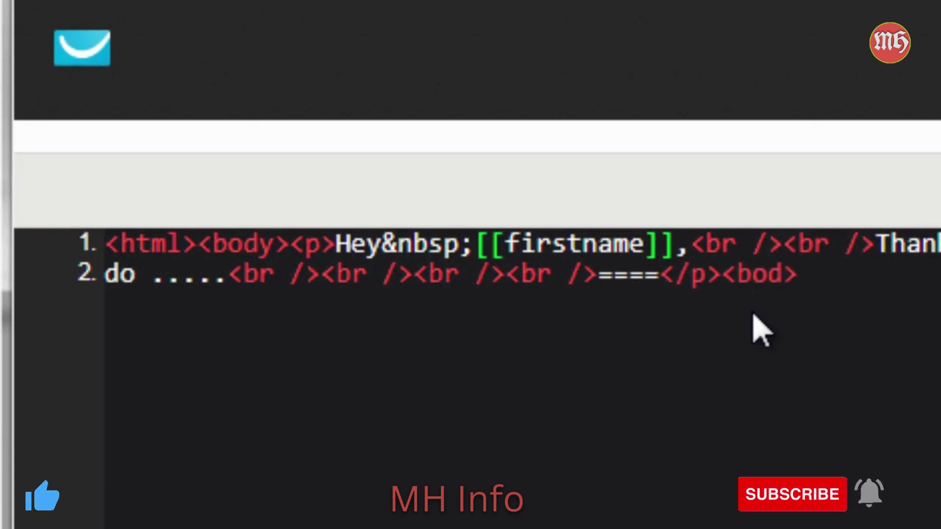
type("<")
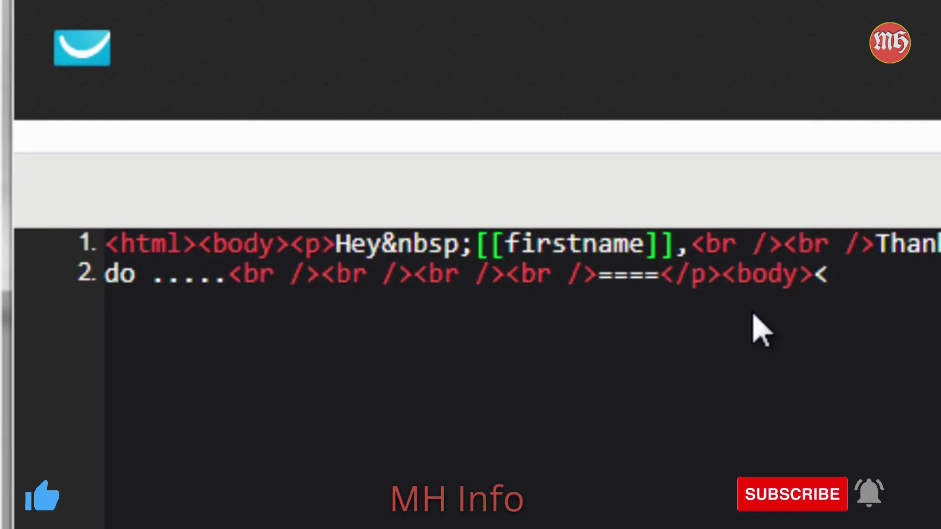
type(">html")
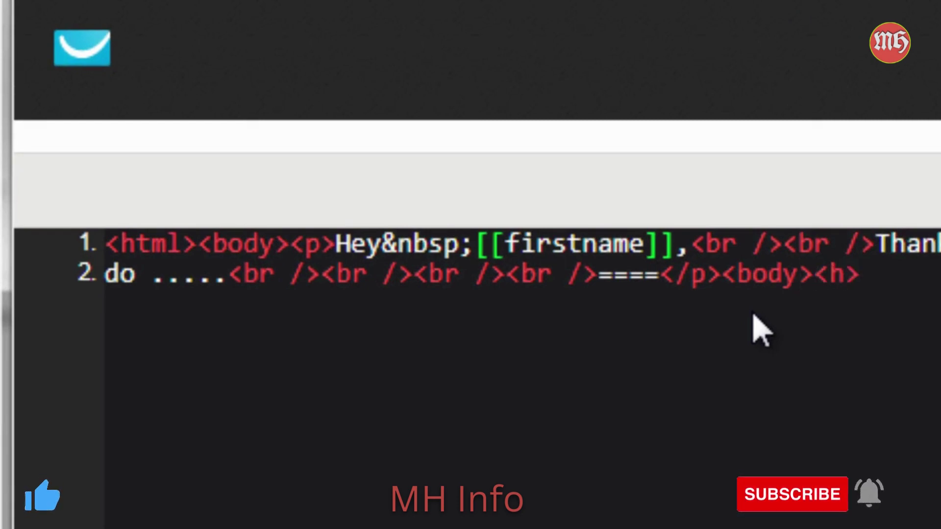
key("Left")
key("Left")
key("Left")
key("Left")
key("Left")
key("Left")
key("Left")
key("Left")
key("Left")
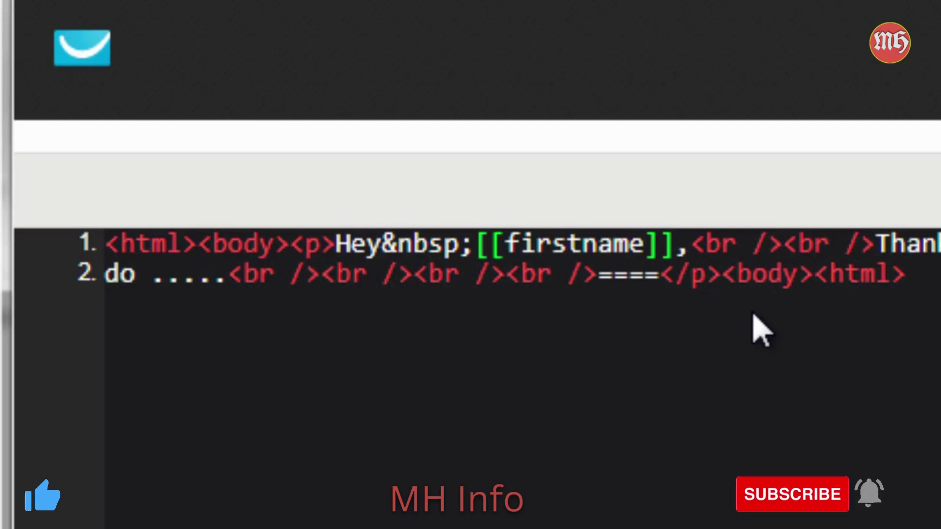
type("/")
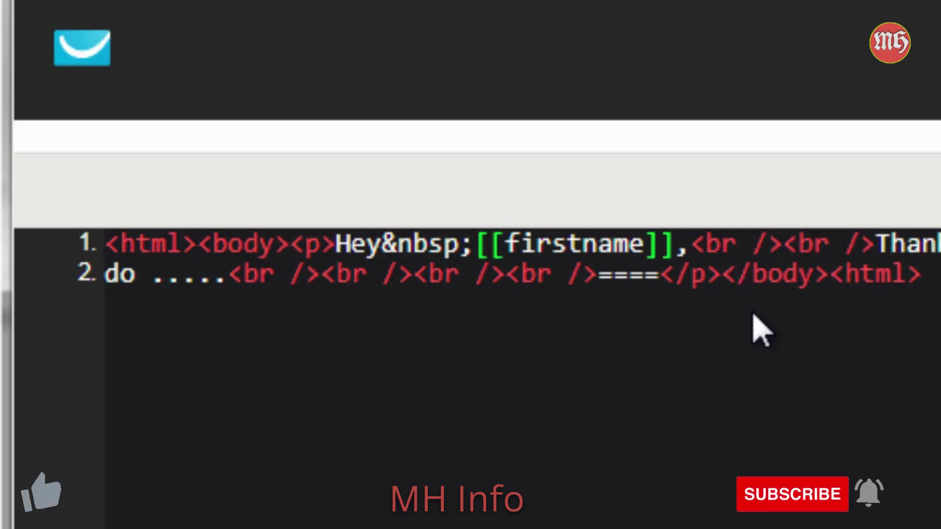
key("Right")
key("Right")
key("Right")
key("Right")
key("Right")
key("Right")
type("/")
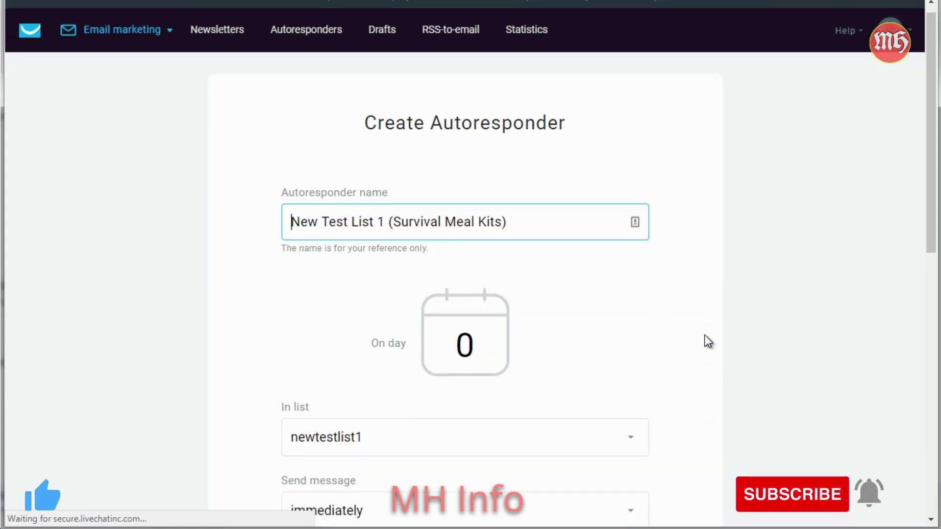
Save and publish the day 0 autoresponder with the SurvivalKit - Email1 message
scroll(709, 341, "down", 10)
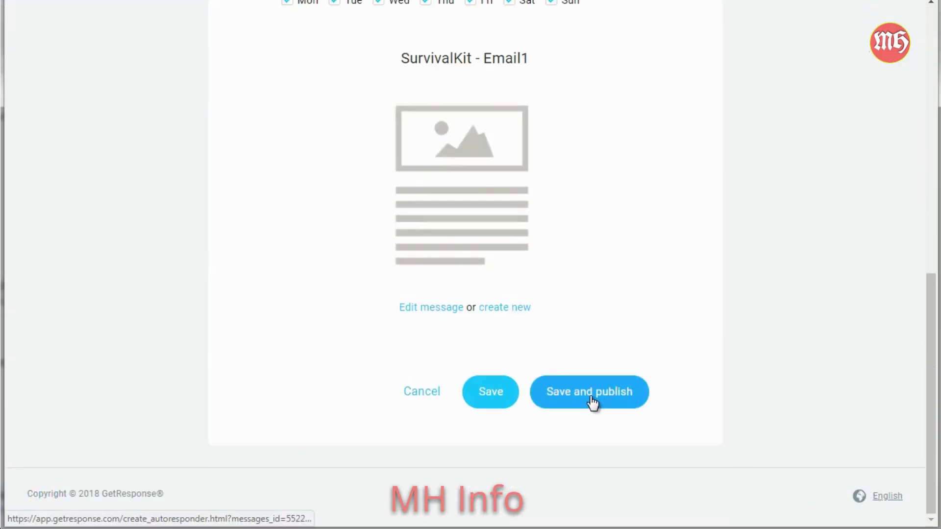
left_click(593, 402)
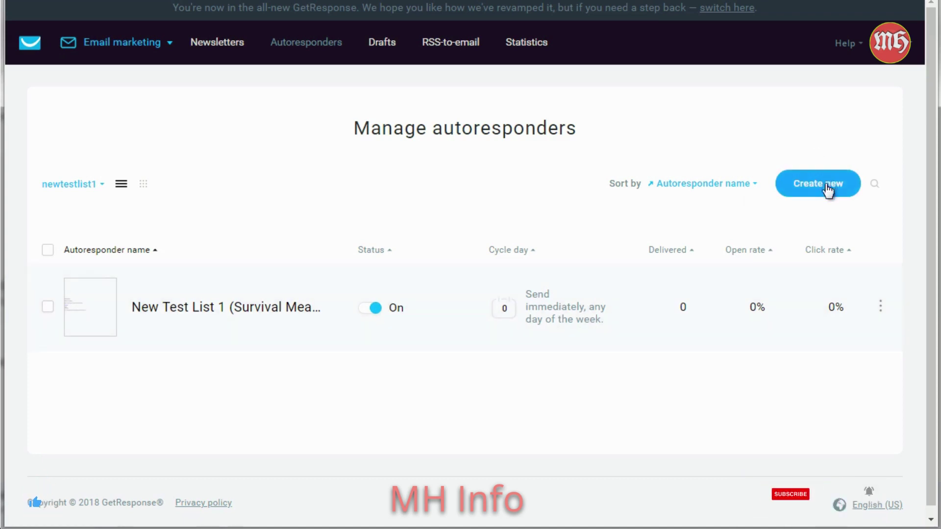
Create a new autoresponder for newtestlist1 and name it "Survival Email 2"
left_click(881, 309)
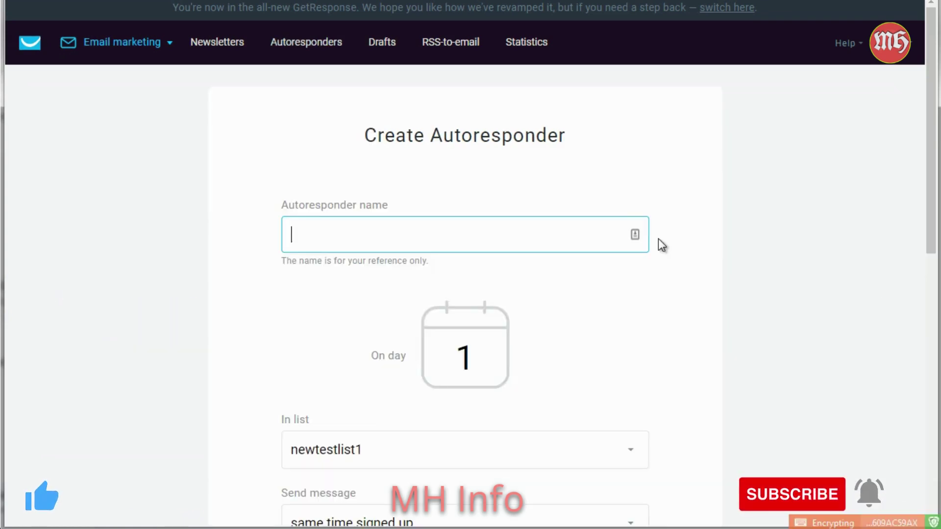
type("Surv")
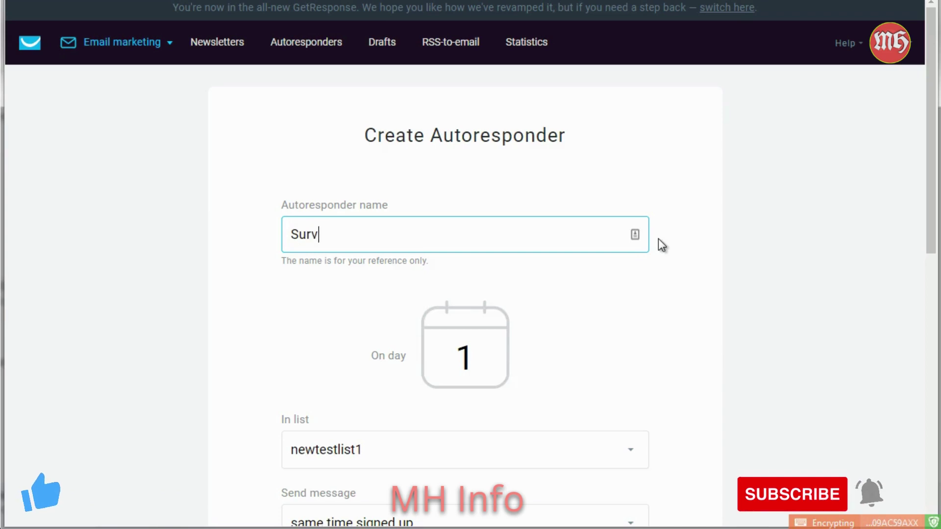
type("ival Email 2")
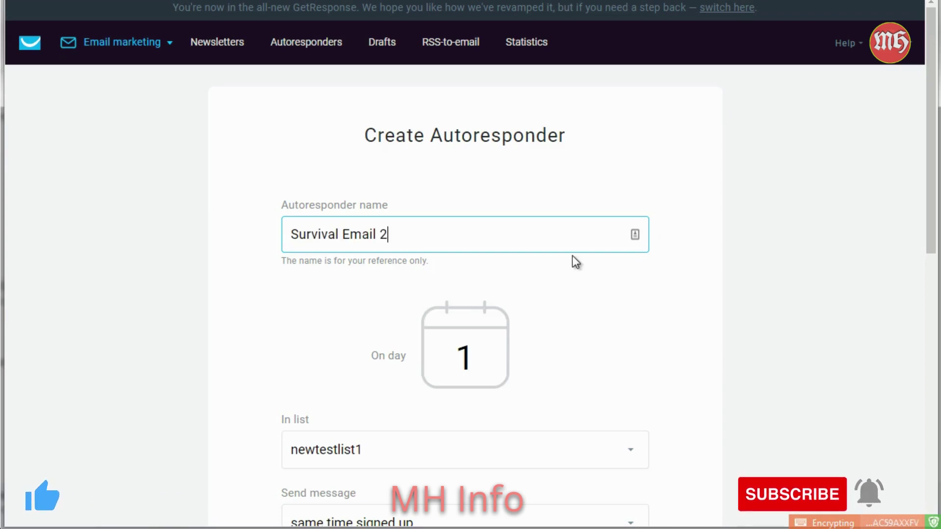
key("Tab")
Try day 2 as the sending day for Survival Email 2 and set it back to day 1
scroll(569, 319, "down", 3)
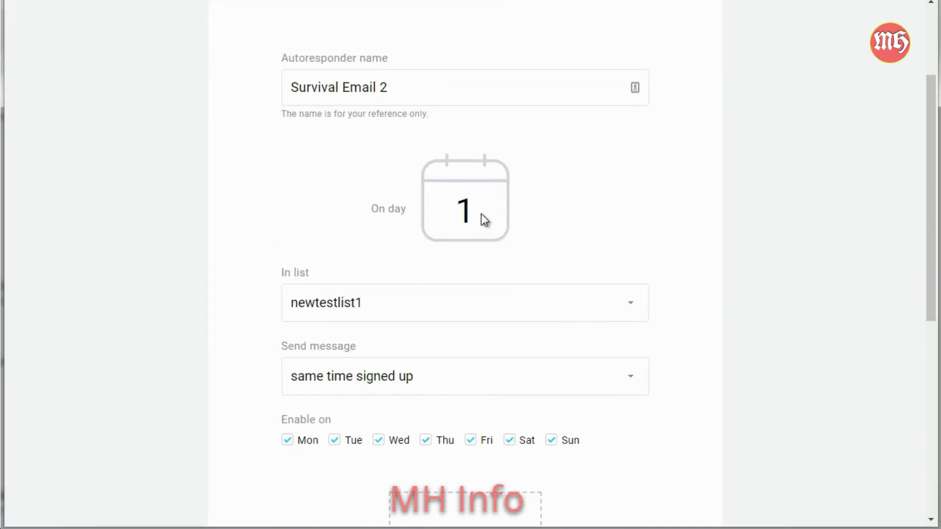
key("ctrl+a")
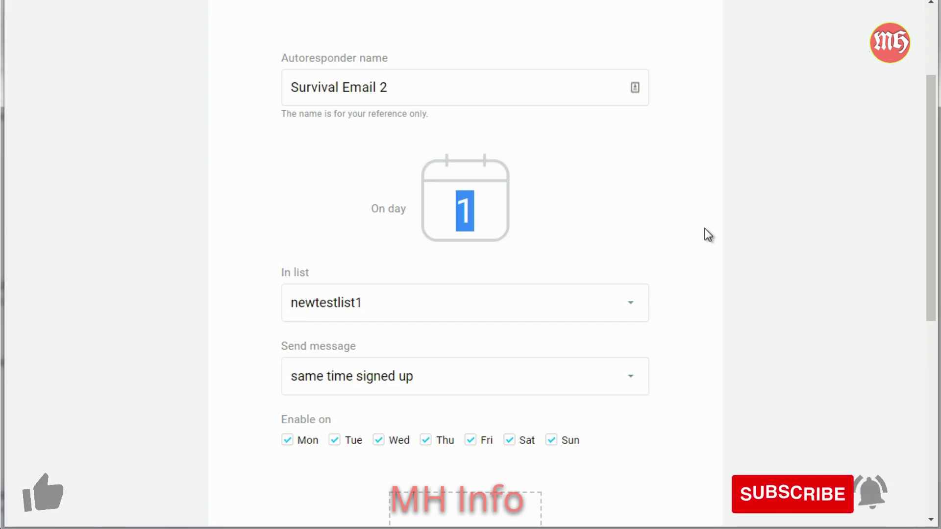
type("2")
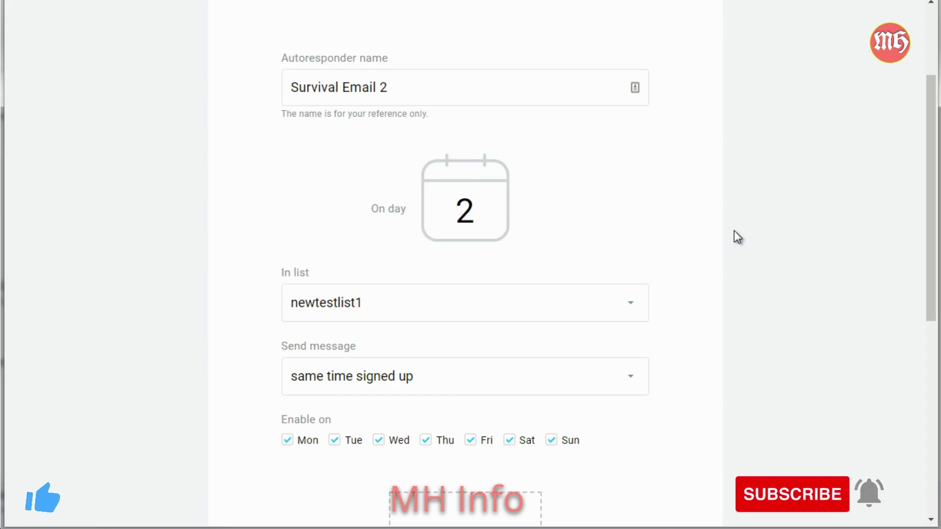
key("BackSpace")
type("1")
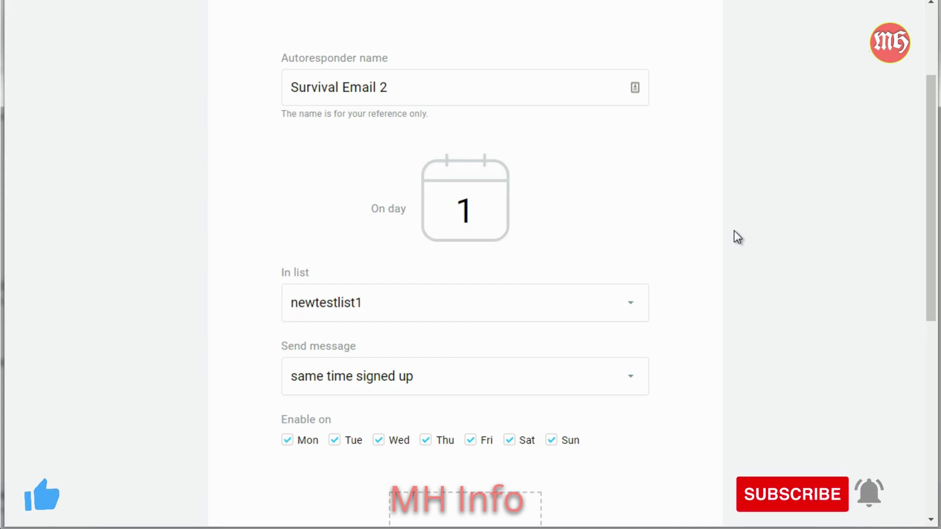
scroll(734, 230, "down", 8)
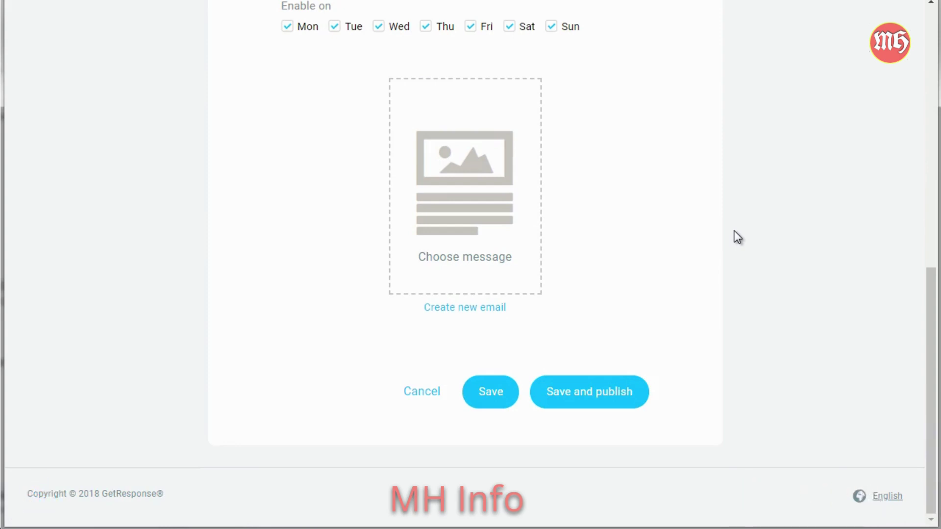
scroll(737, 237, "up", 8)
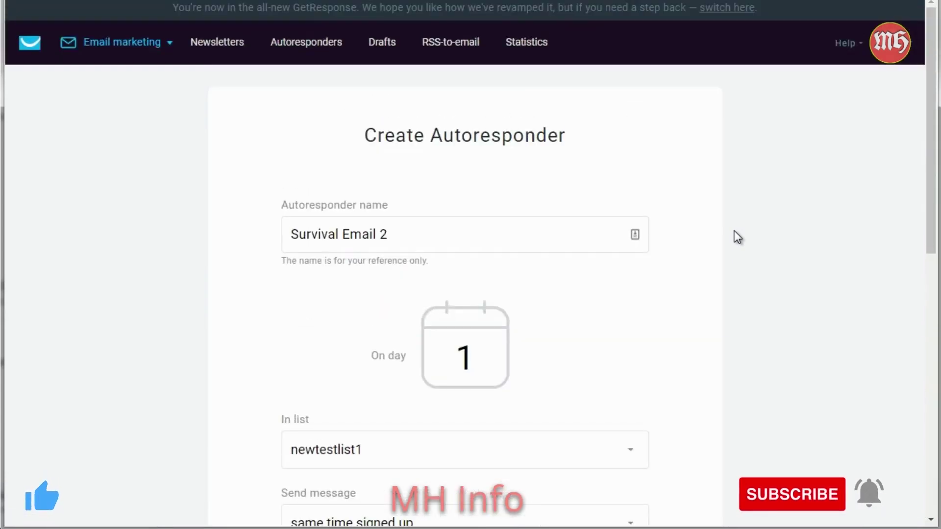
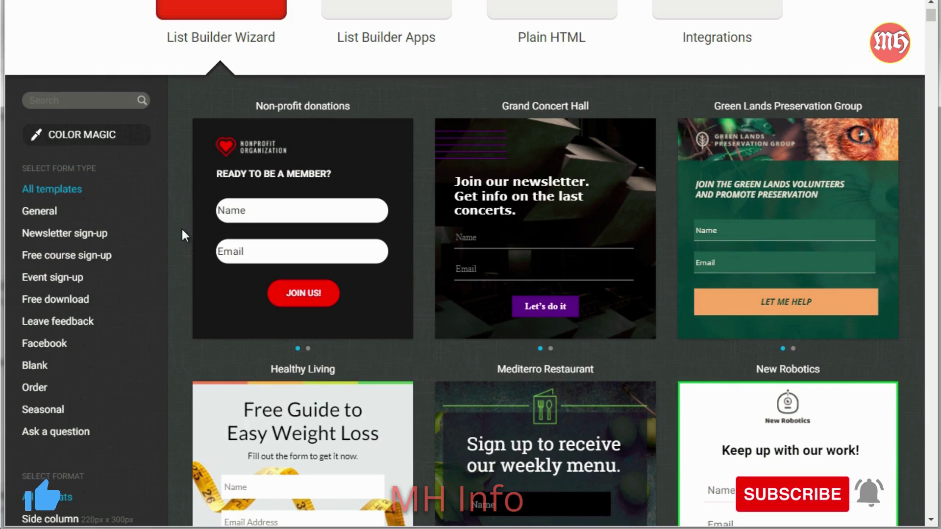
Filter the form templates to Newsletter sign-up and open the New Robotics template in the form editor
left_click(58, 239)
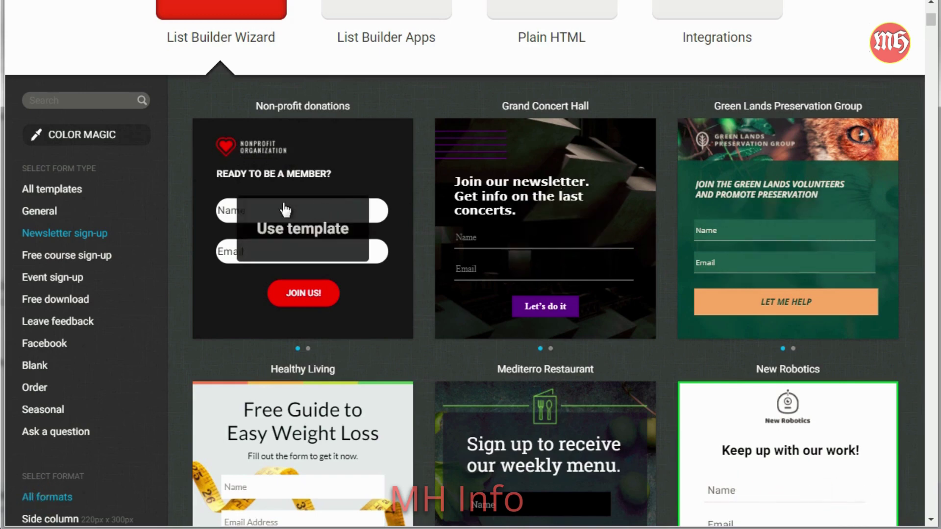
scroll(187, 216, "down", 5)
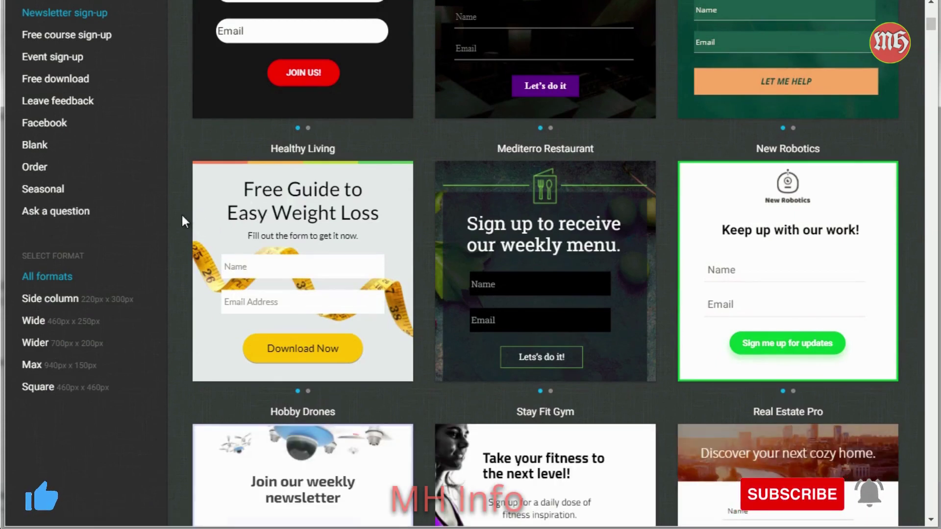
scroll(182, 216, "up", 2)
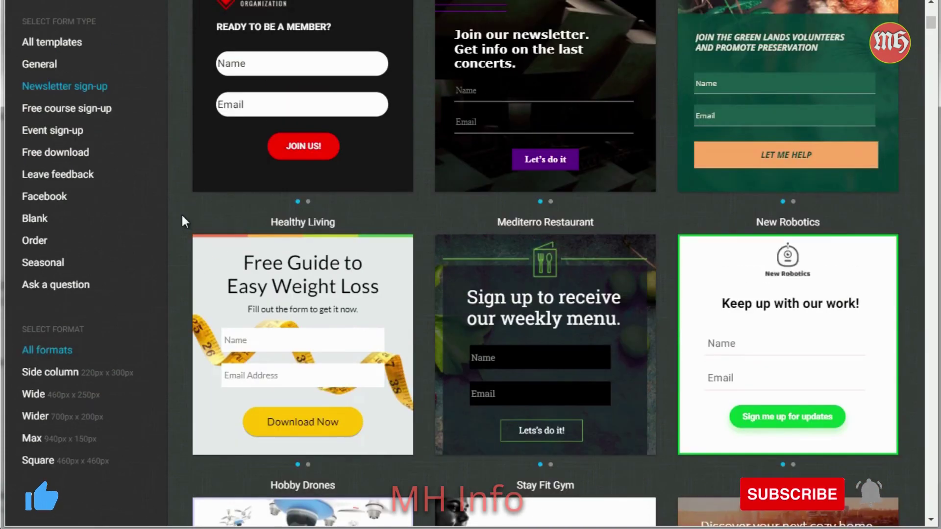
scroll(182, 216, "down", 6)
scroll(181, 216, "down", 5)
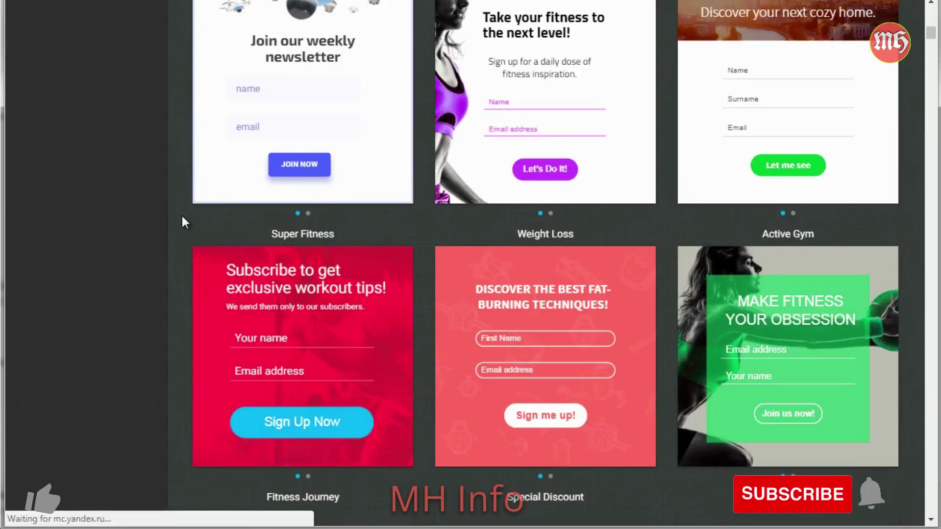
scroll(182, 218, "down", 5)
scroll(182, 218, "up", 6)
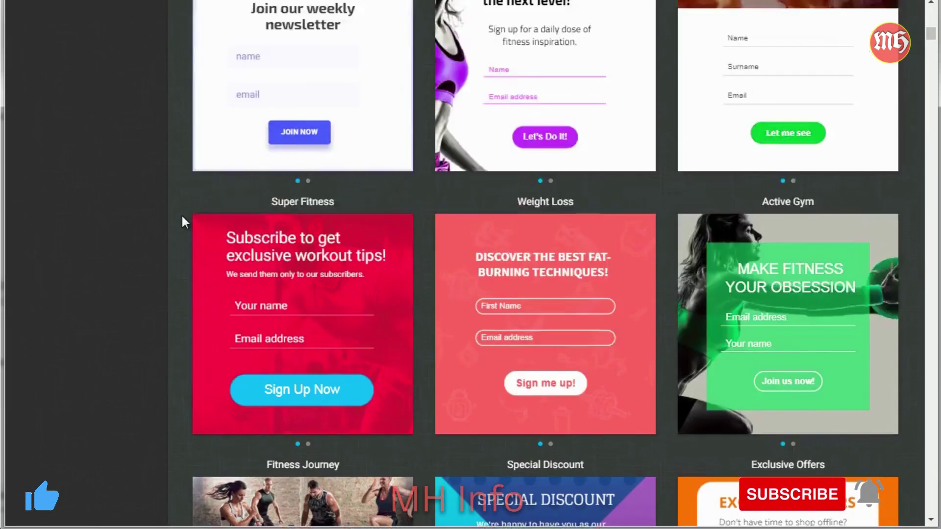
scroll(183, 218, "up", 3)
scroll(182, 218, "up", 2)
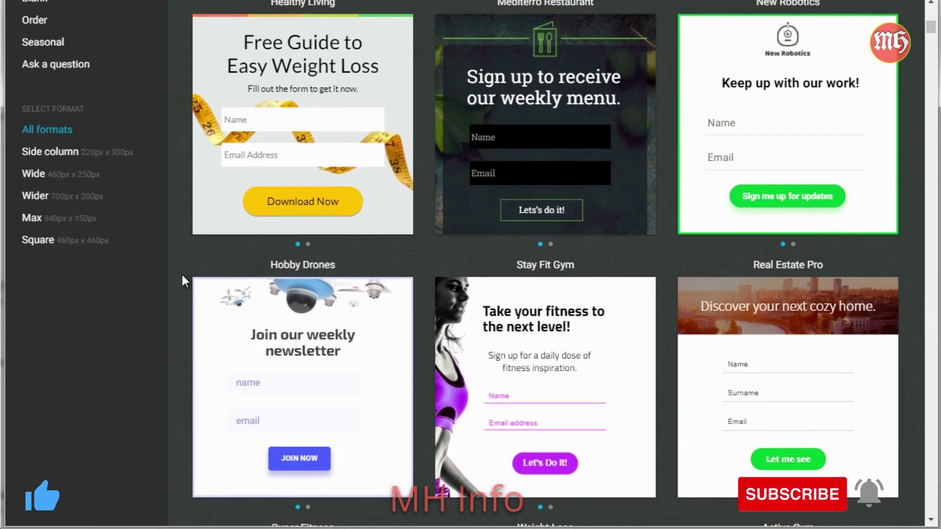
scroll(182, 274, "up", 5)
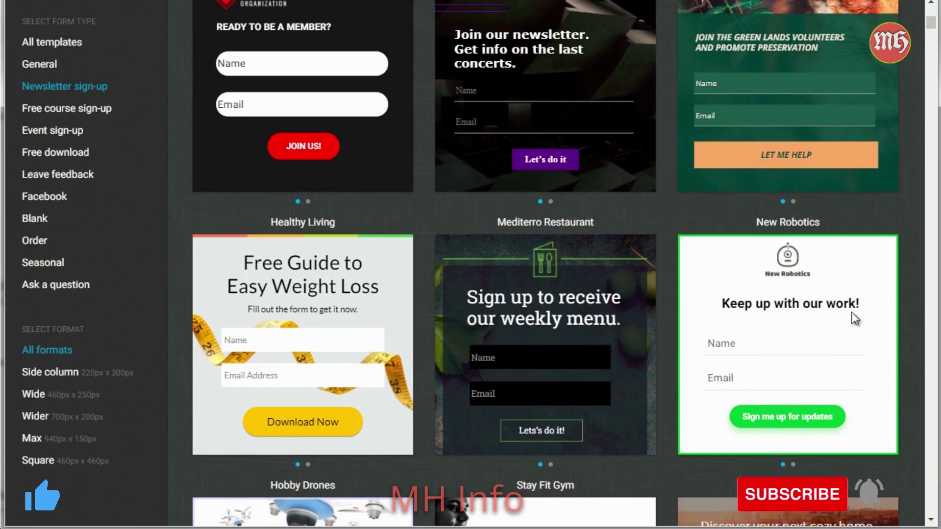
left_click(792, 344)
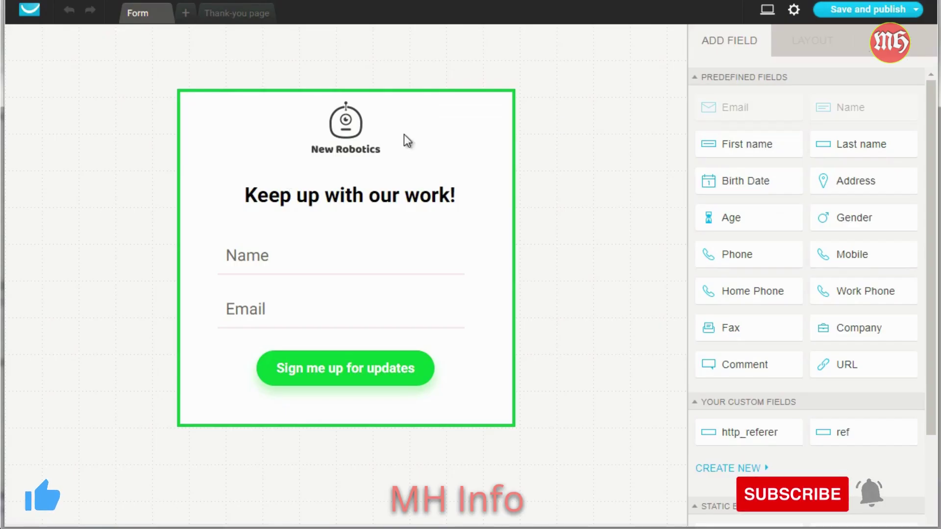
Delete the New Robotics logo image above the form's heading
left_click(340, 131)
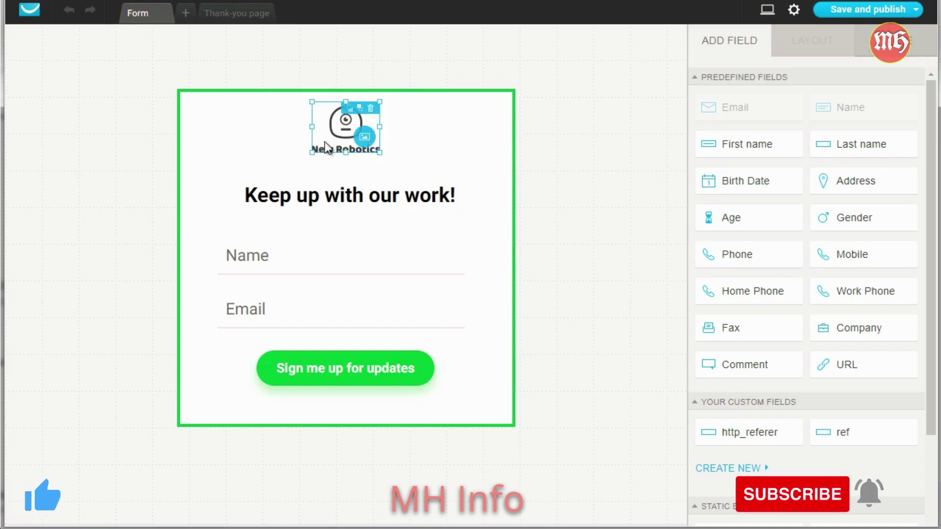
left_click(365, 136)
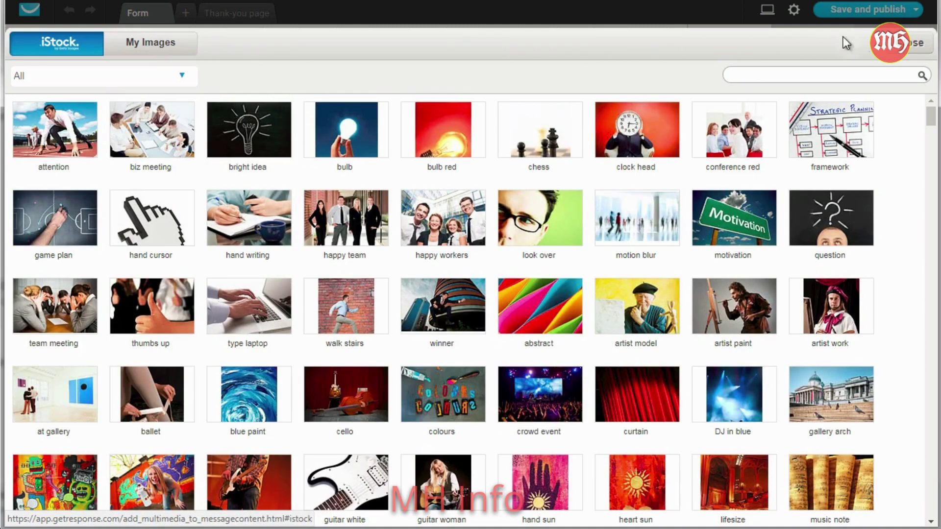
left_click(914, 43)
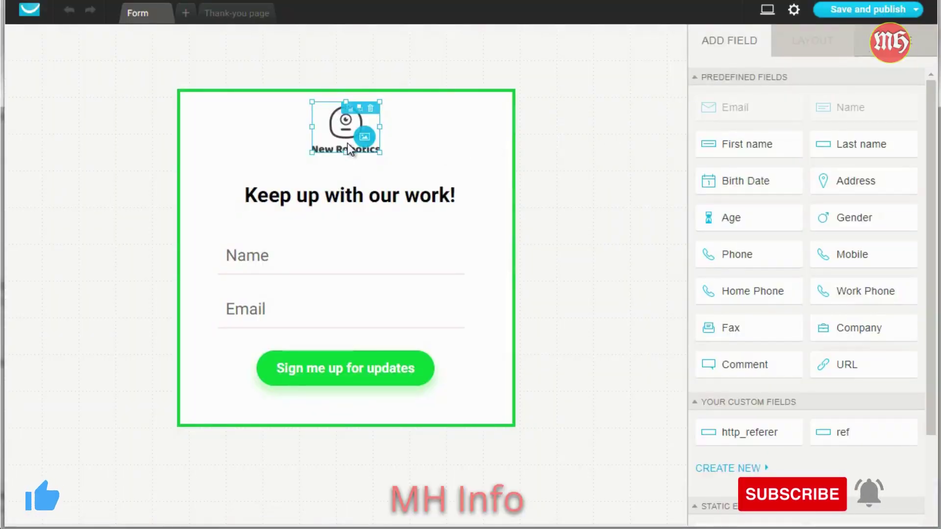
left_click(372, 109)
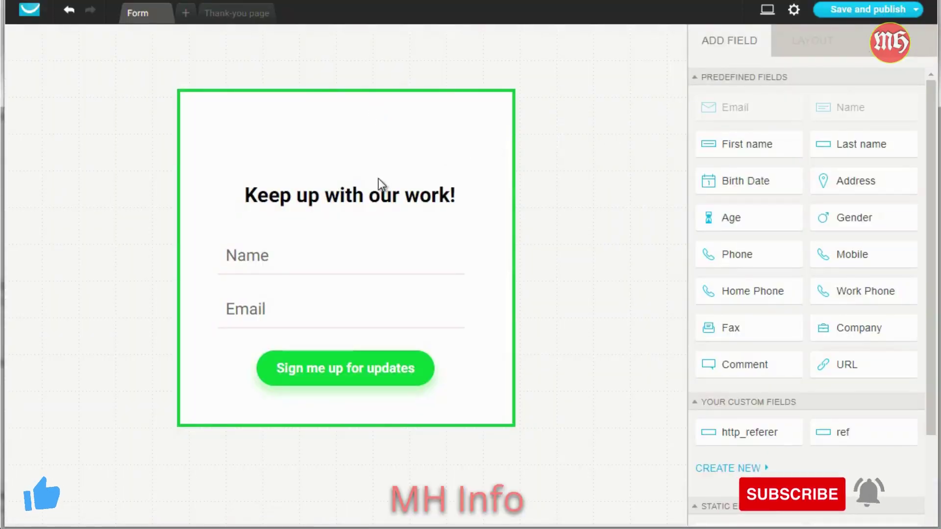
left_click(257, 193)
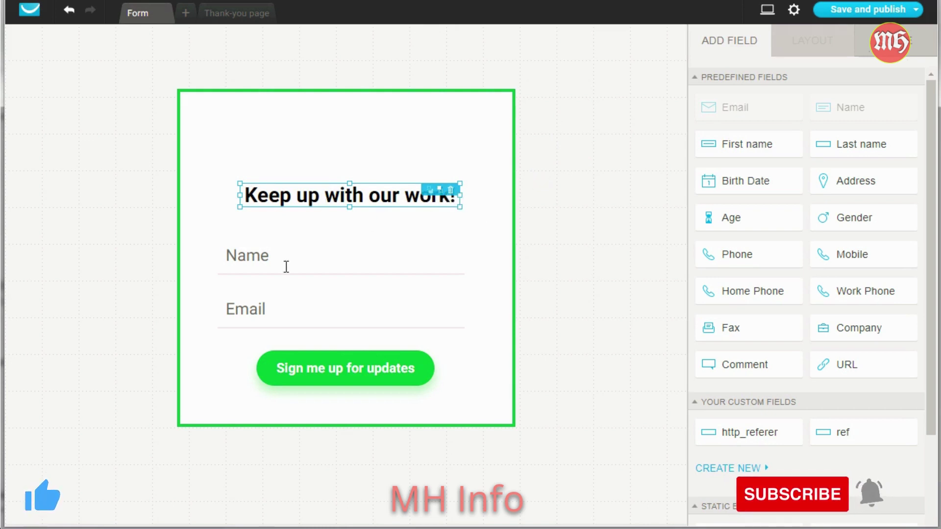
left_click(265, 265)
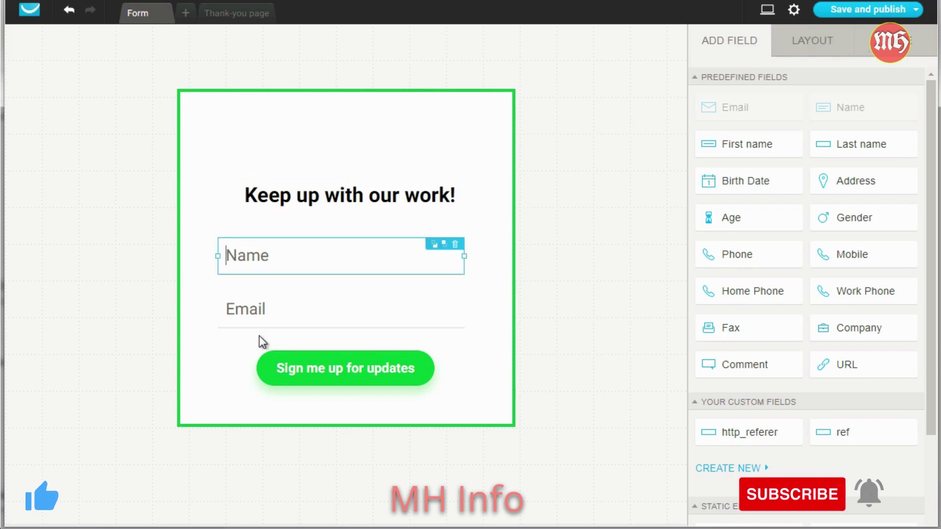
left_click(255, 302)
Change the label of the form's green sign-up button to "Send Me The Report"
left_click(319, 378)
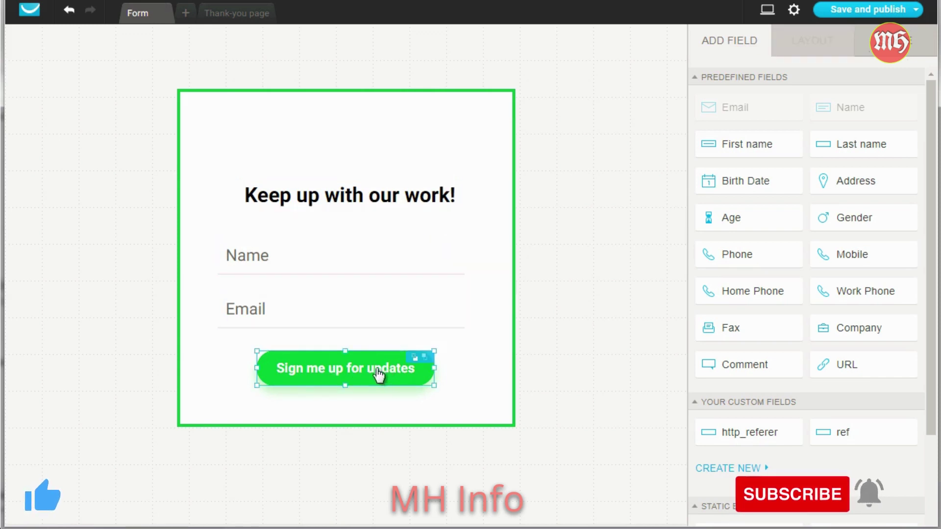
left_click(341, 371)
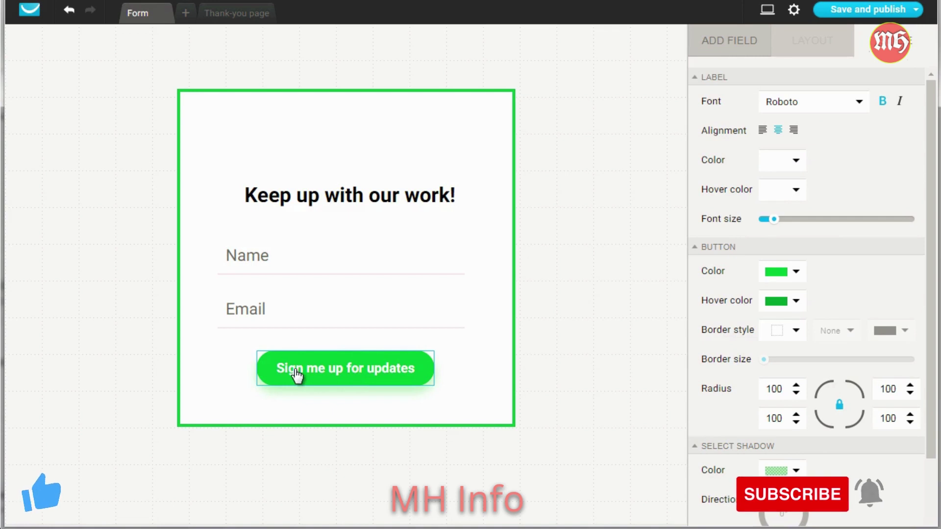
type("S")
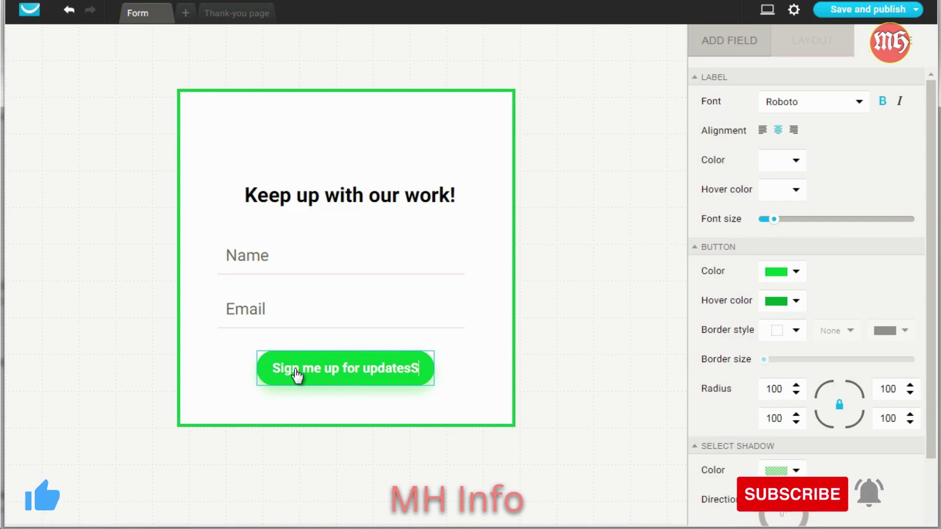
key("ctrl+a")
type("Sen")
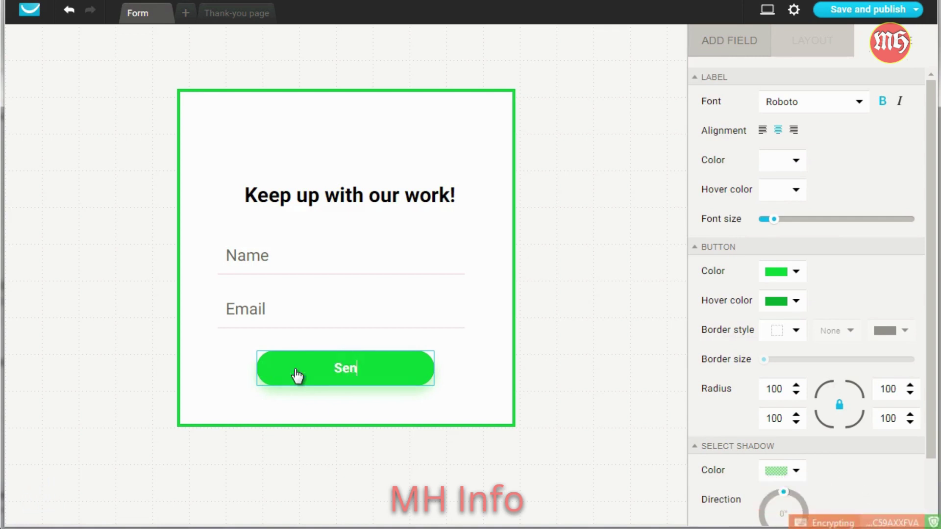
type("d Me The Report")
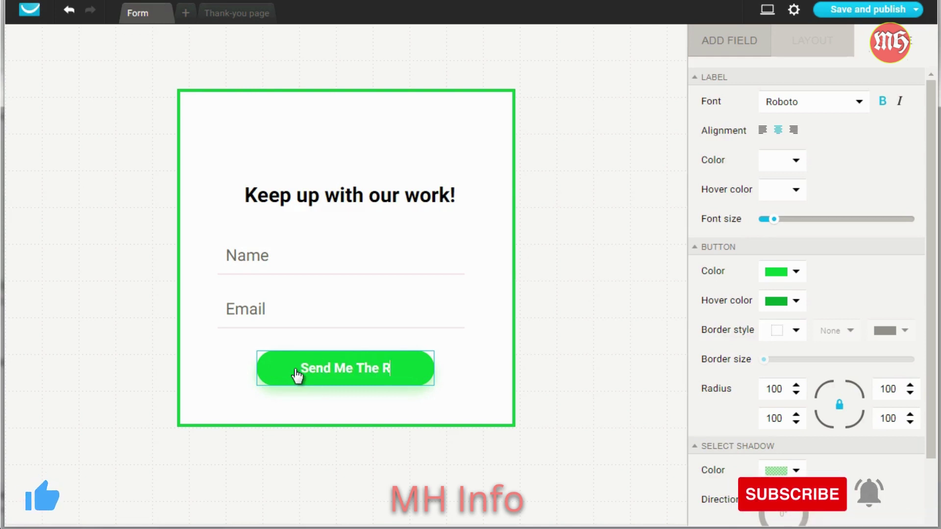
left_click(570, 277)
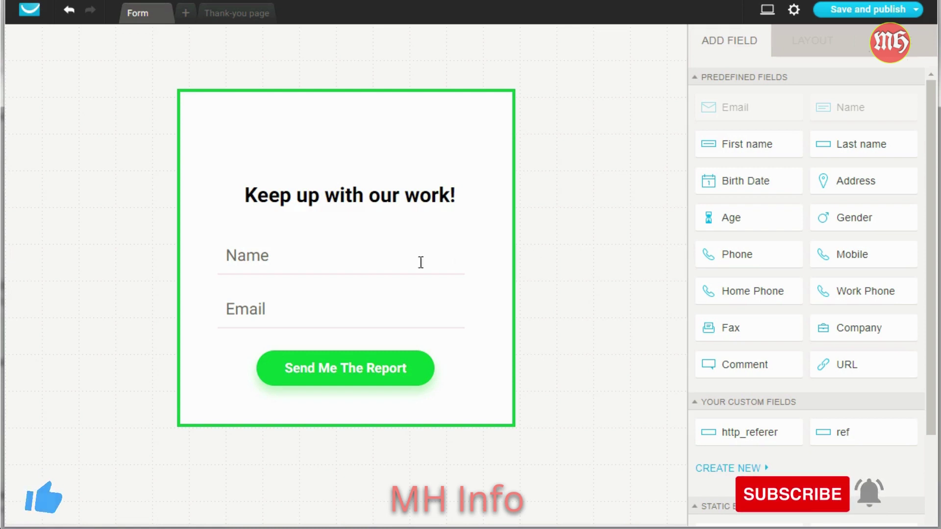
Look through the available form fields and view the layout settings of the Name field
left_click(330, 263)
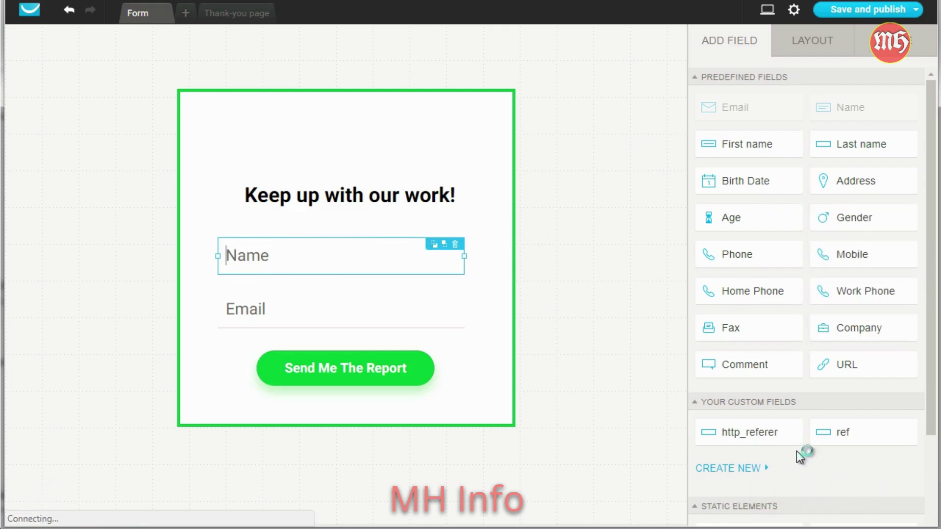
scroll(794, 443, "down", 1)
scroll(792, 435, "down", 3)
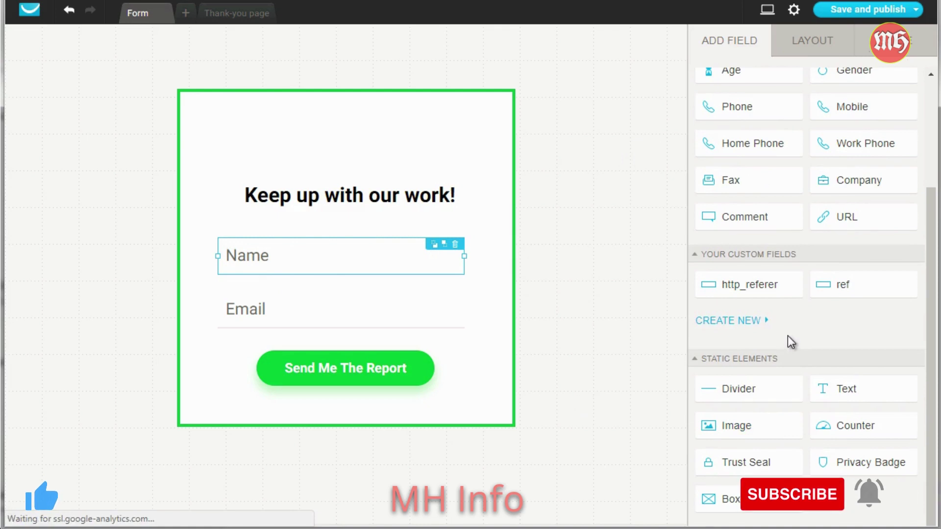
scroll(790, 338, "up", 3)
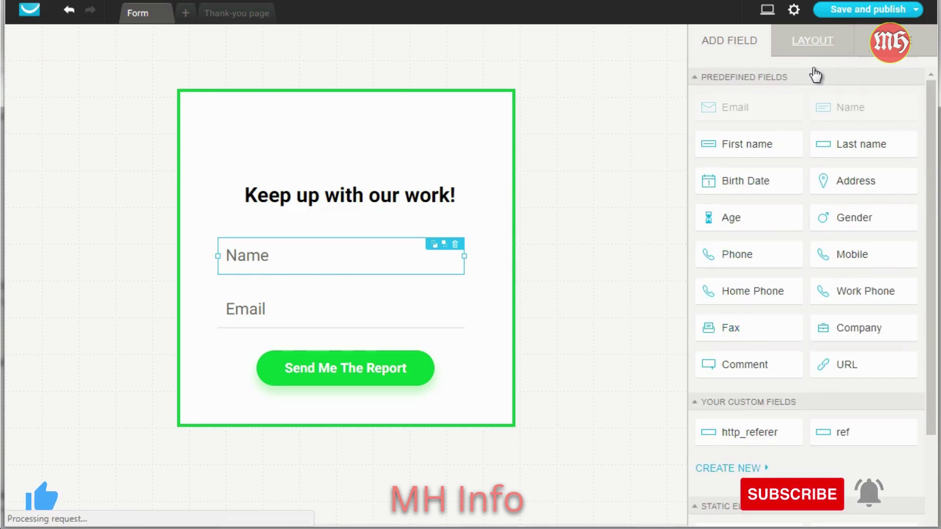
left_click(808, 47)
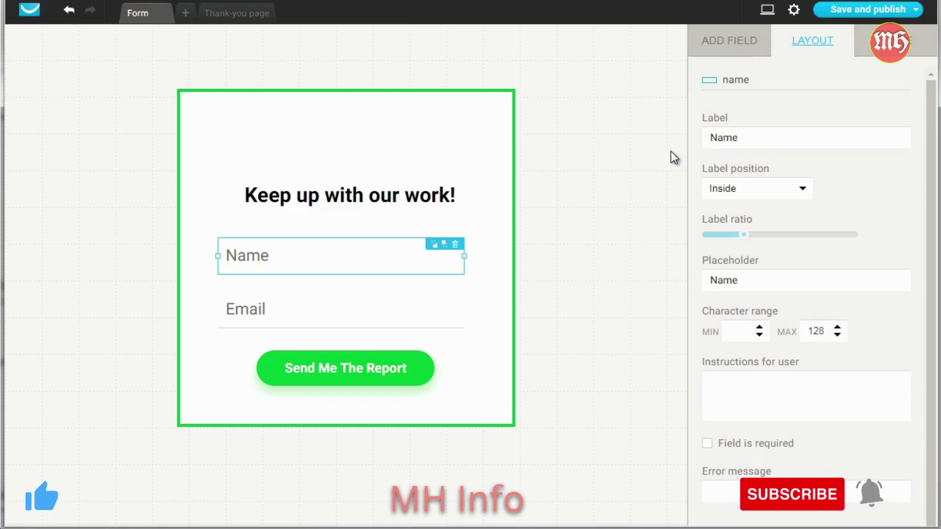
Save and publish the form and copy its JavaScript code for installing it on a website
mouse_move(868, 15)
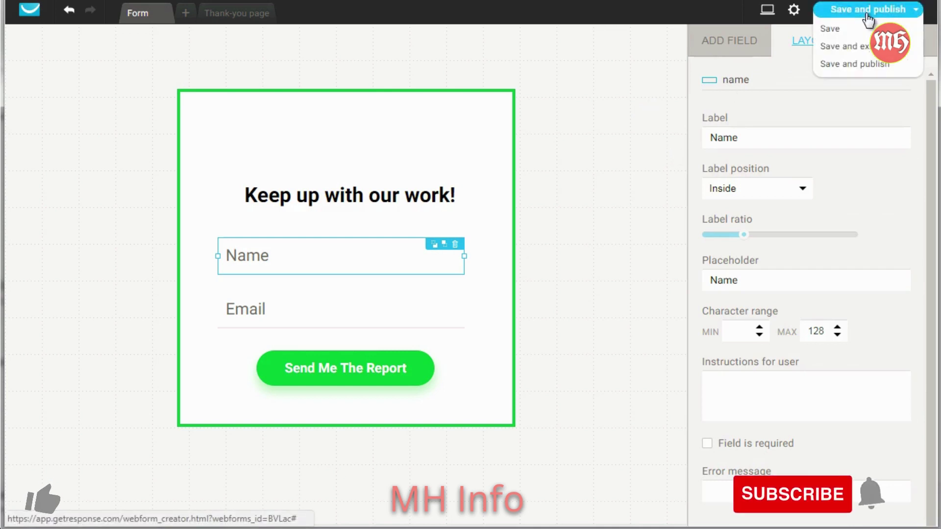
left_click(866, 11)
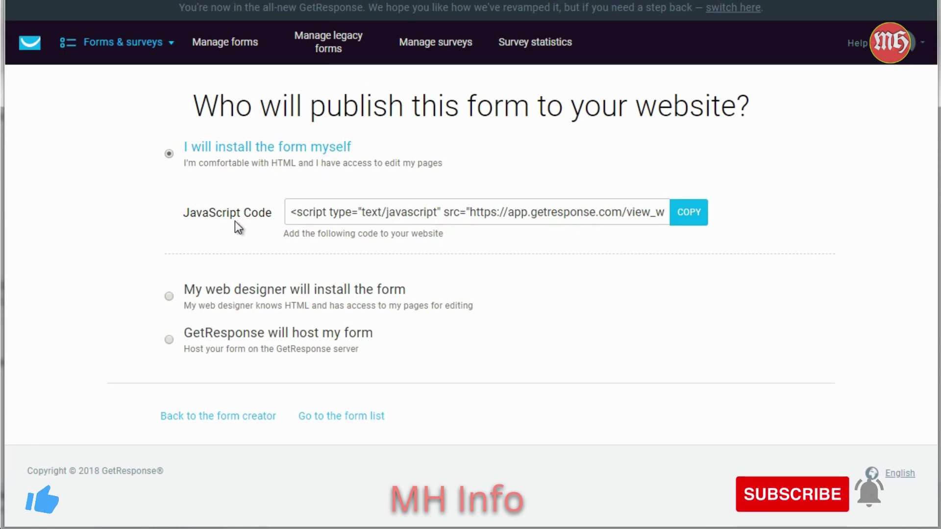
left_click(686, 212)
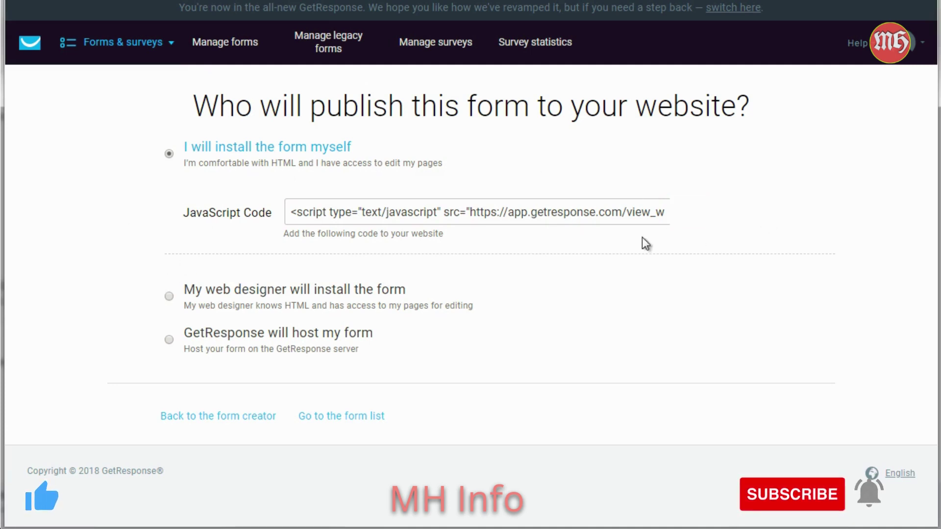
Choose to have GetResponse host the form and copy the form link
left_click(175, 343)
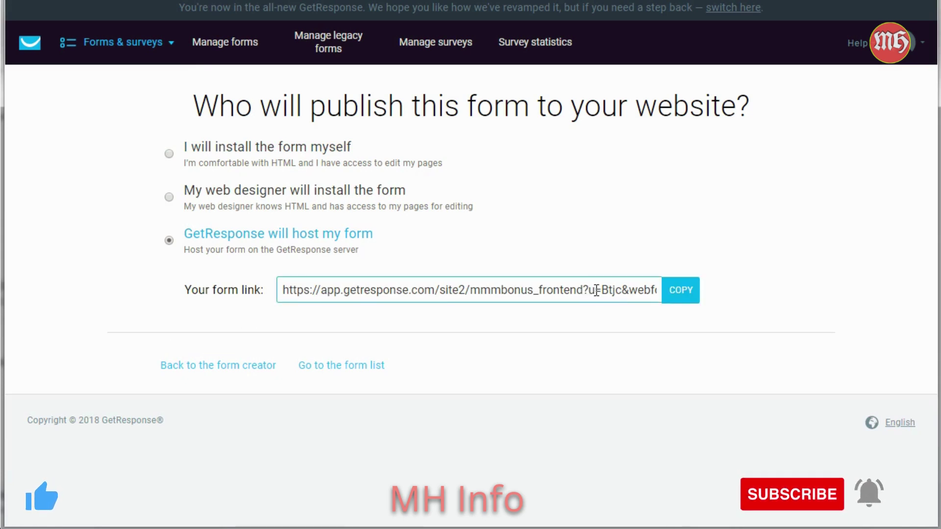
left_click(684, 291)
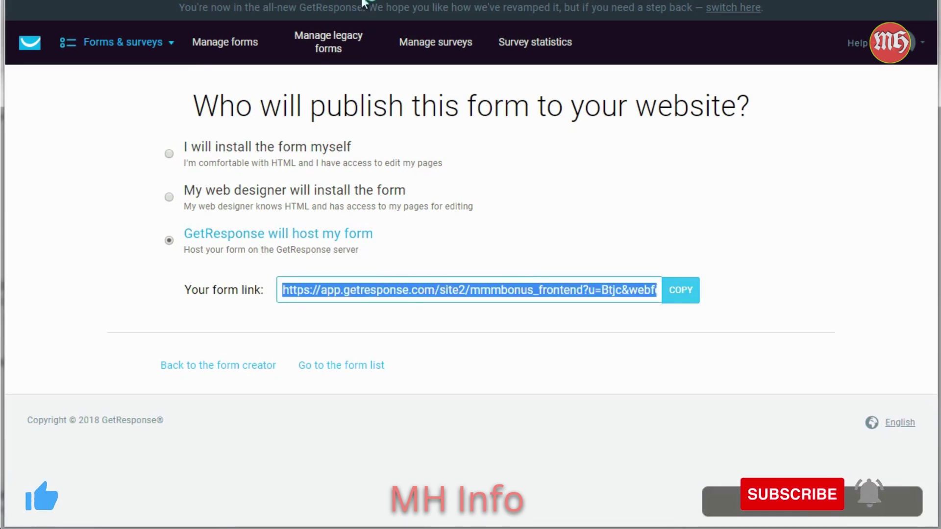
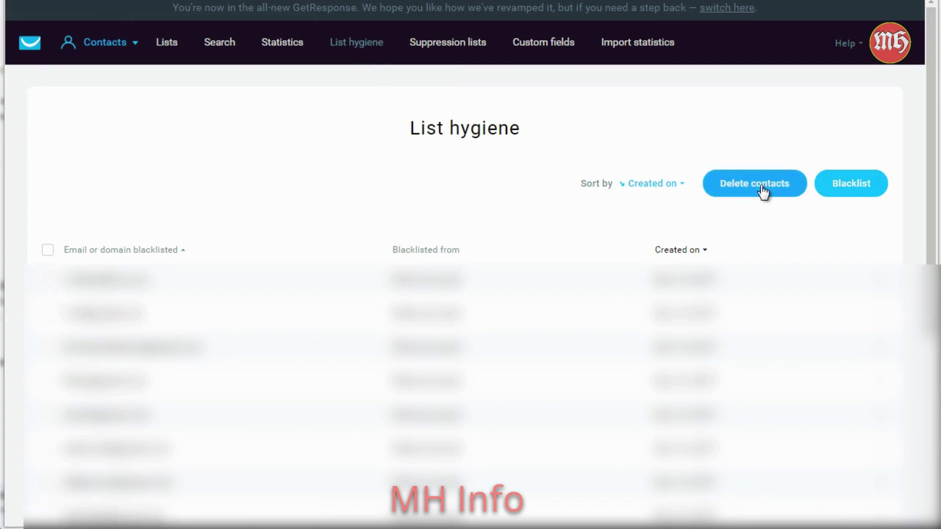
Open the blacklist form from List hygiene and view the option to blacklist for specific lists
left_click(867, 185)
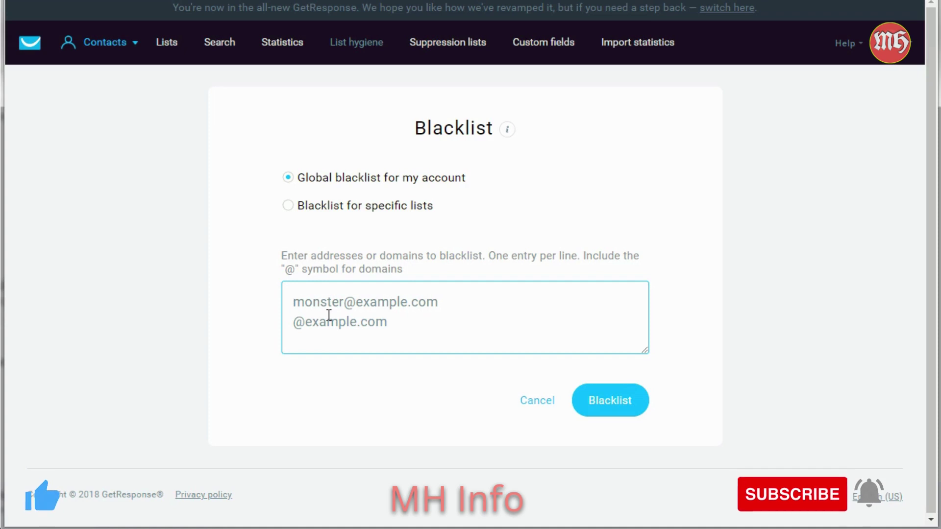
mouse_move(507, 131)
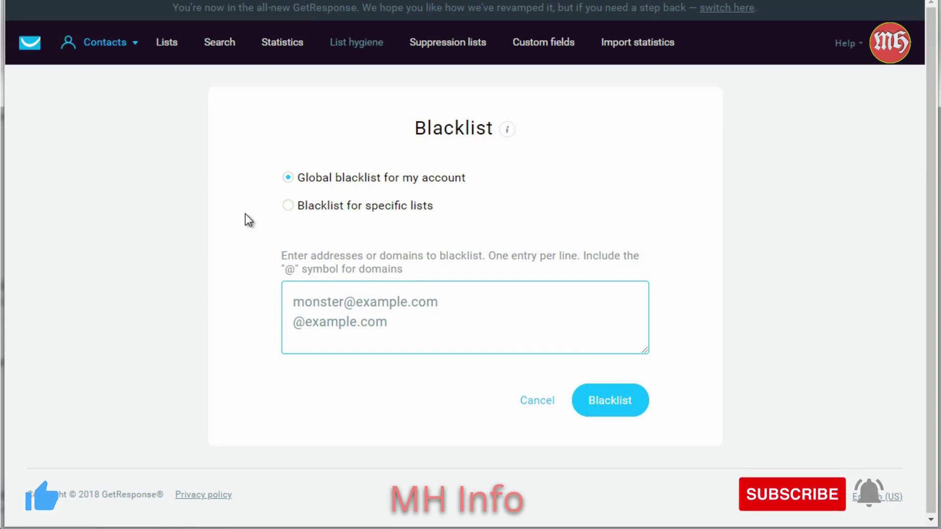
left_click(287, 206)
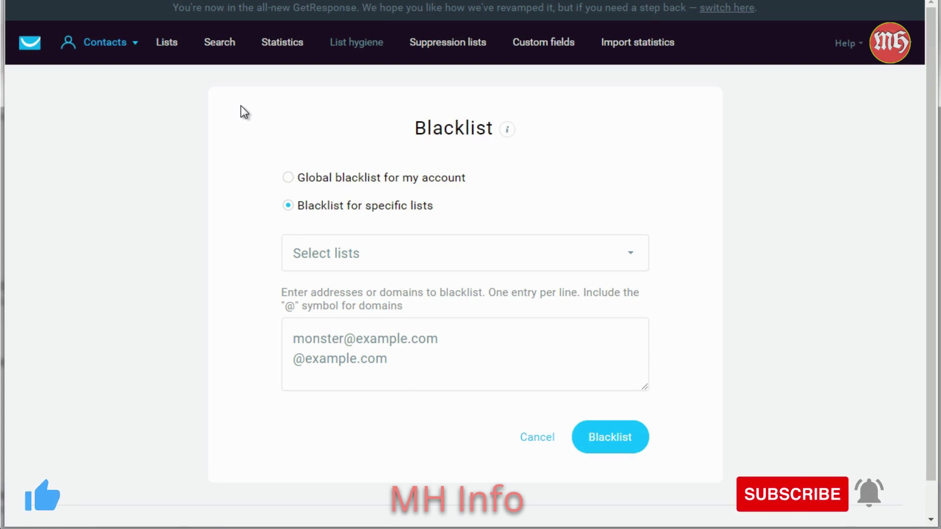
Open the advanced contact search and add a Contact actions condition based on Last click date
left_click(213, 49)
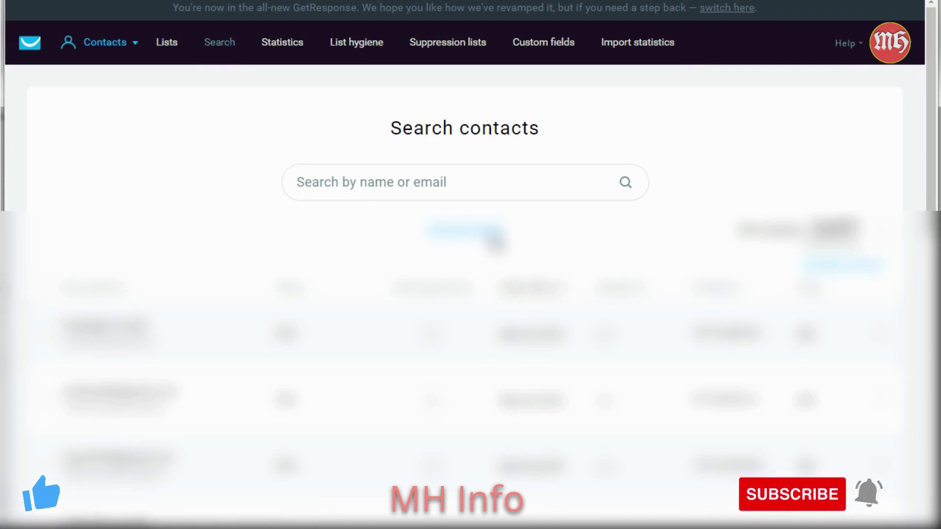
left_click(488, 231)
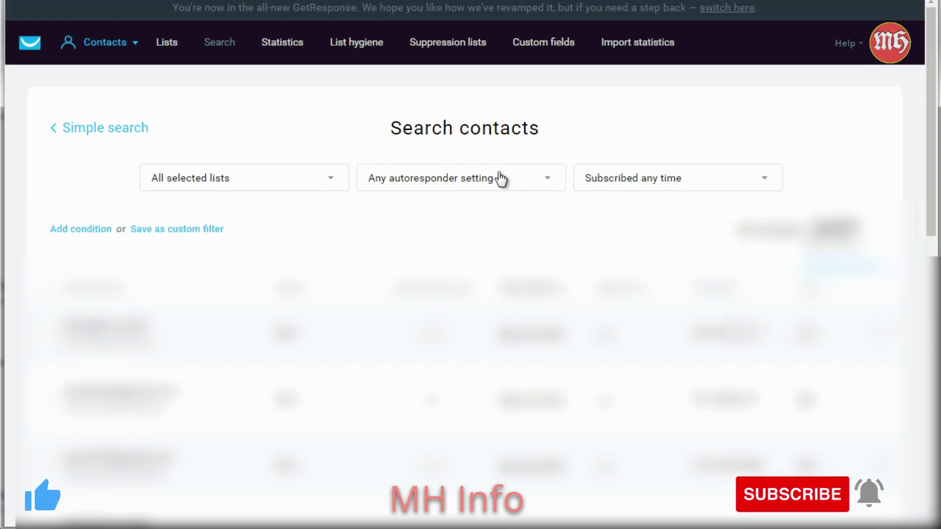
left_click(65, 229)
left_click(112, 267)
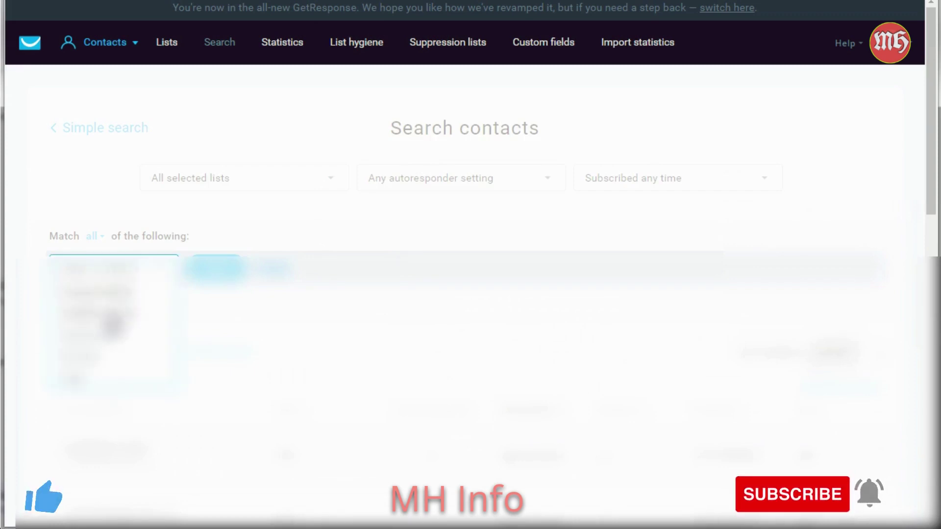
left_click(112, 324)
left_click(273, 269)
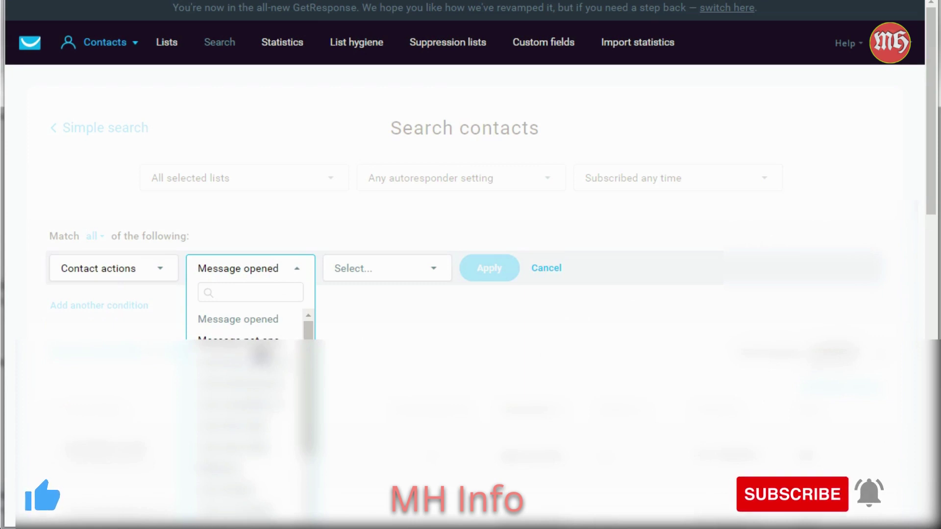
scroll(263, 355, "down", 3)
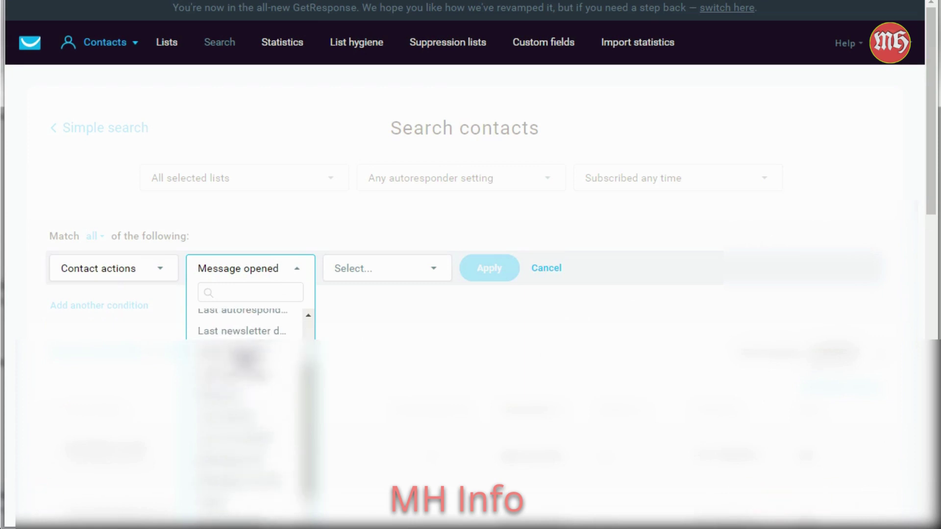
left_click(244, 353)
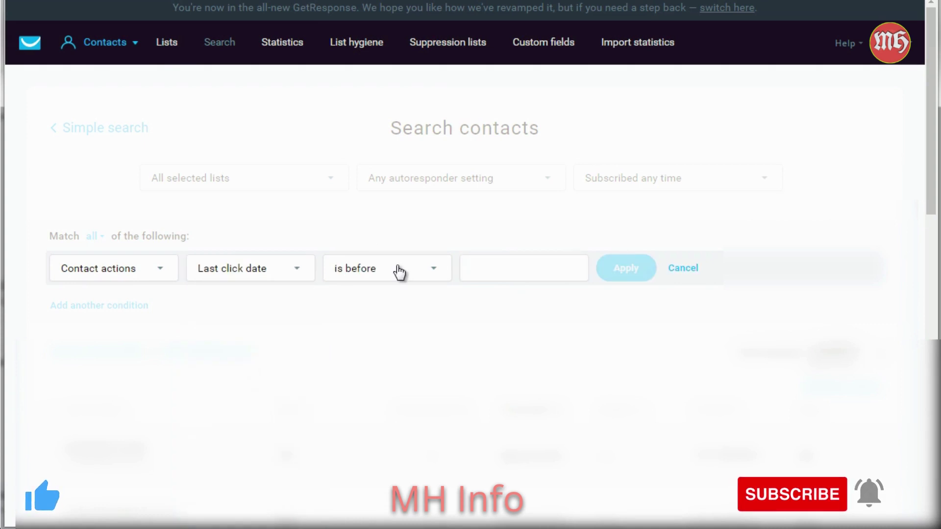
Set the last click date condition to before 05/10/2017 and apply it to the contact search
left_click(510, 267)
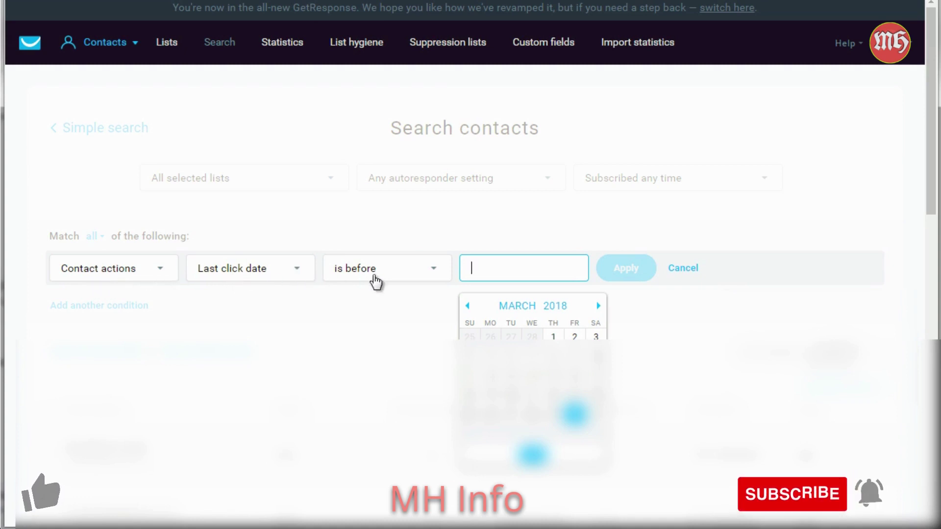
left_click(467, 306)
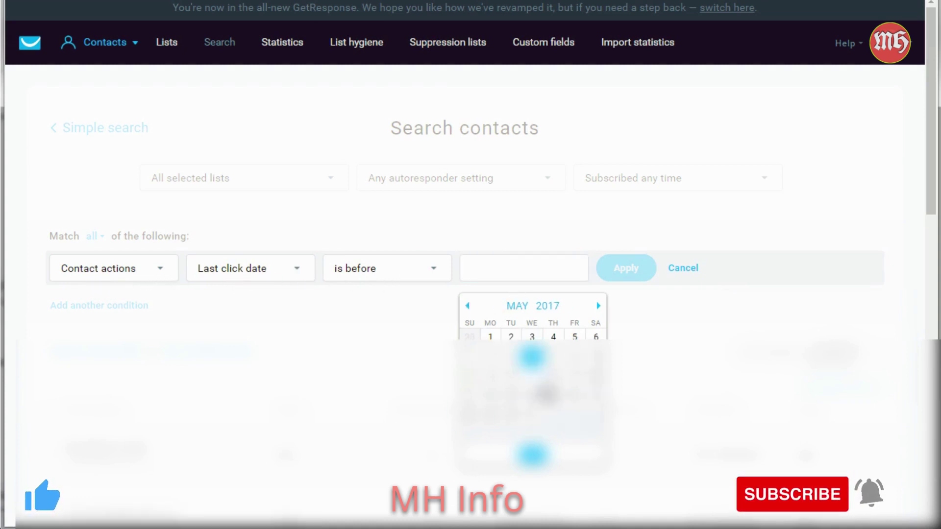
left_click(532, 356)
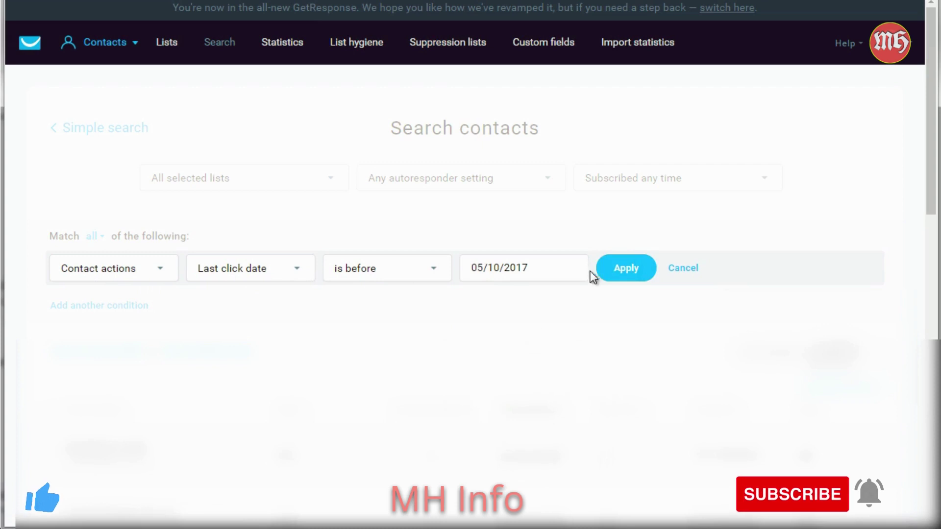
left_click(630, 270)
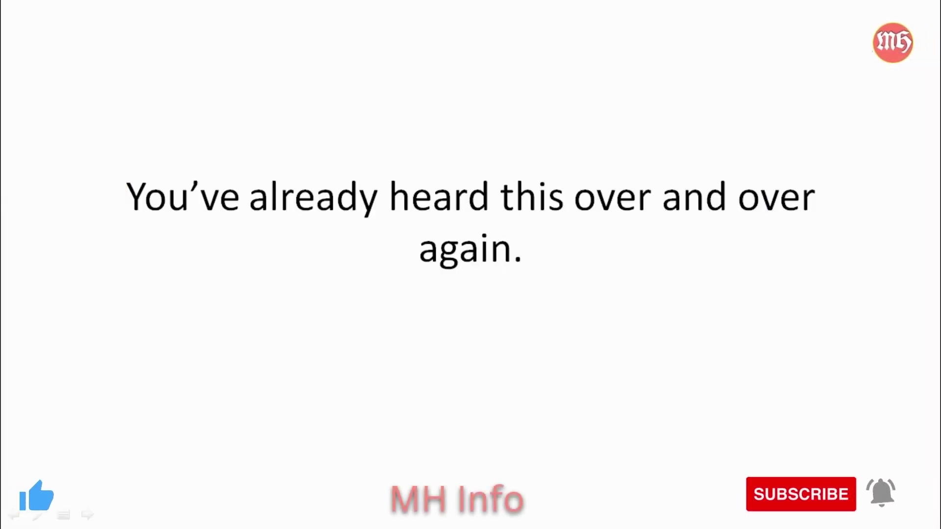
key("Right")
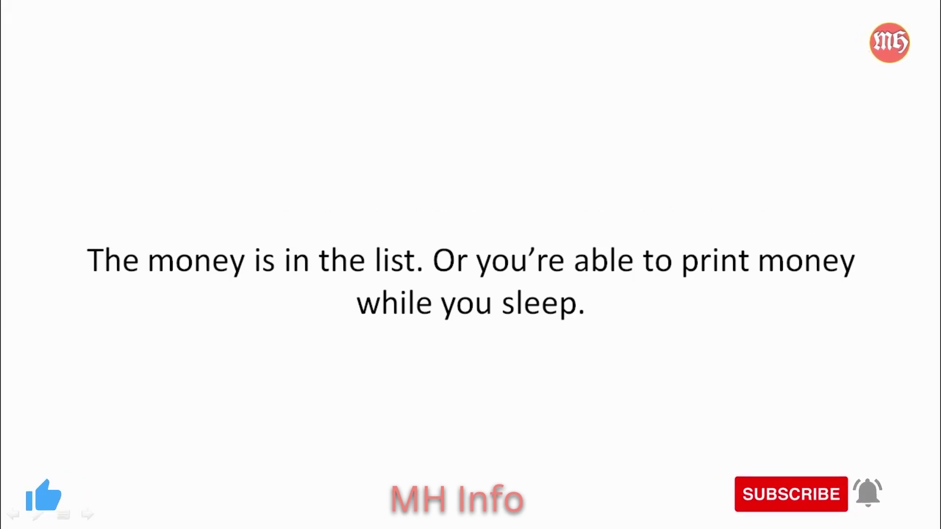
key("Right")
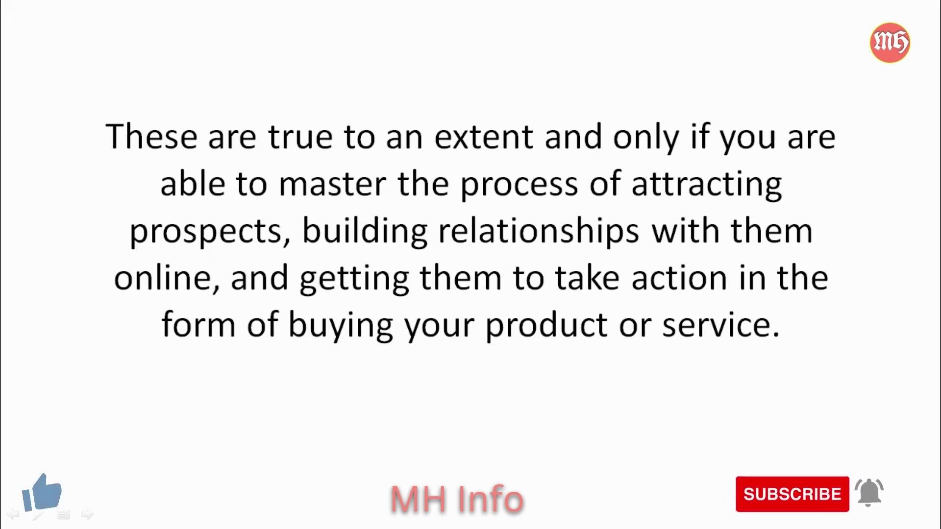